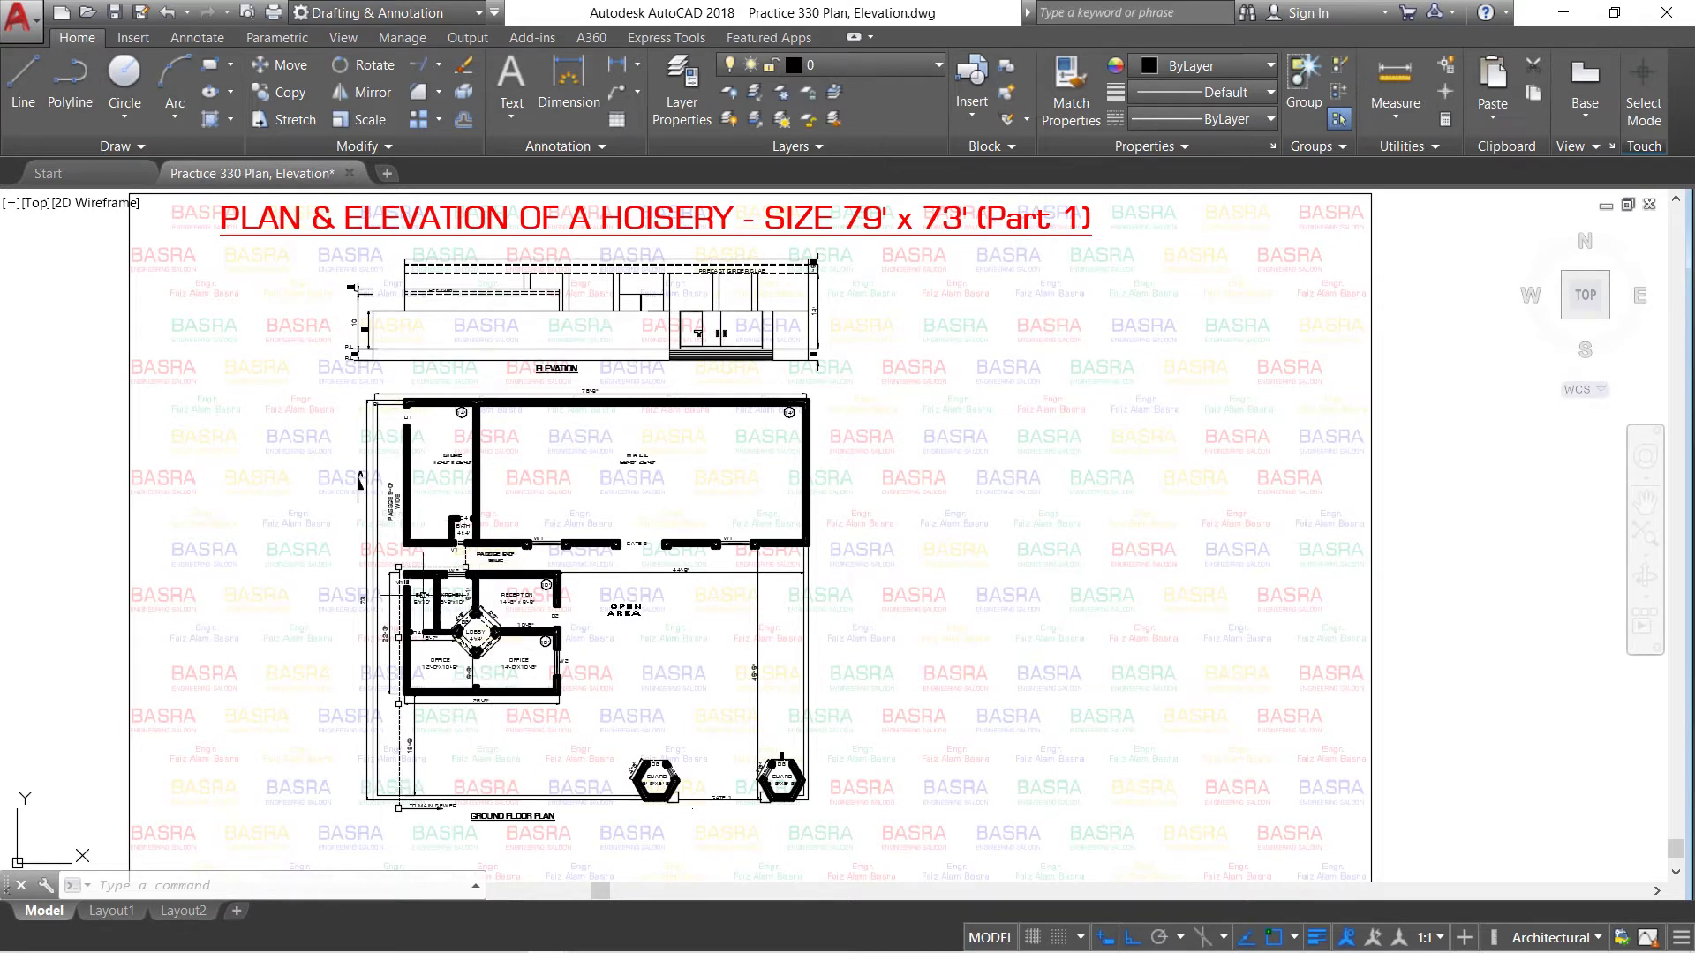
Zoom in from the full sheet to the two hexagonal guard rooms beside Gate 1.
scroll(428, 450, up, 2)
scroll(702, 374, up, 2)
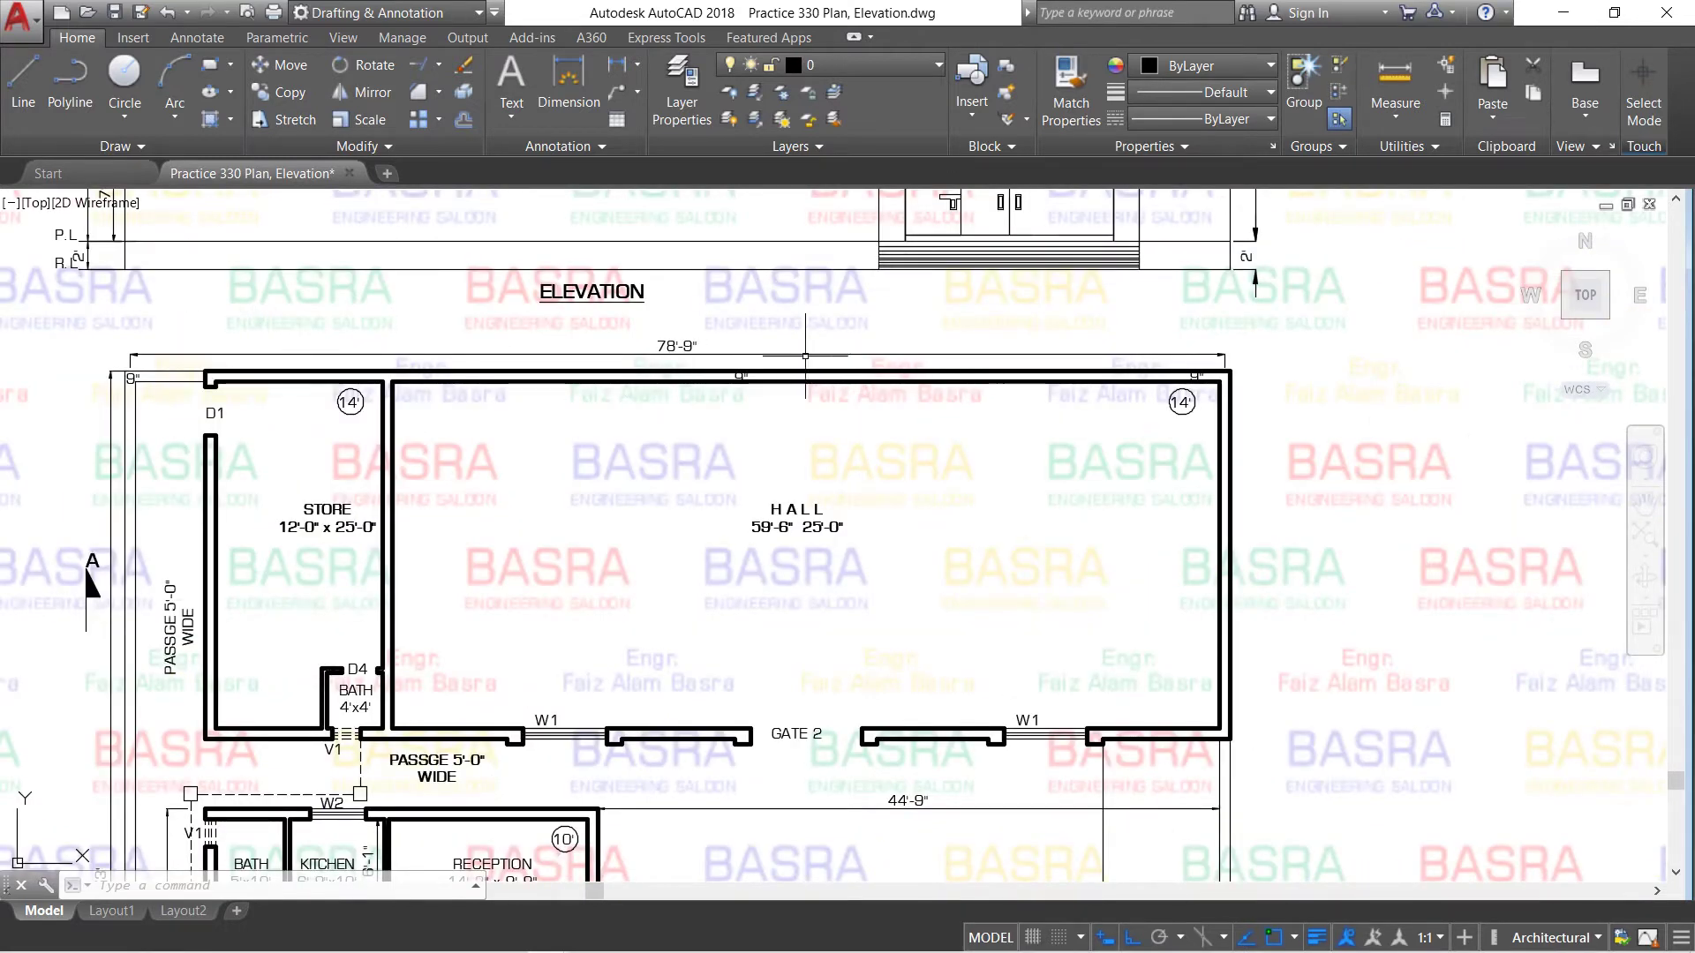
scroll(680, 327, down, 4)
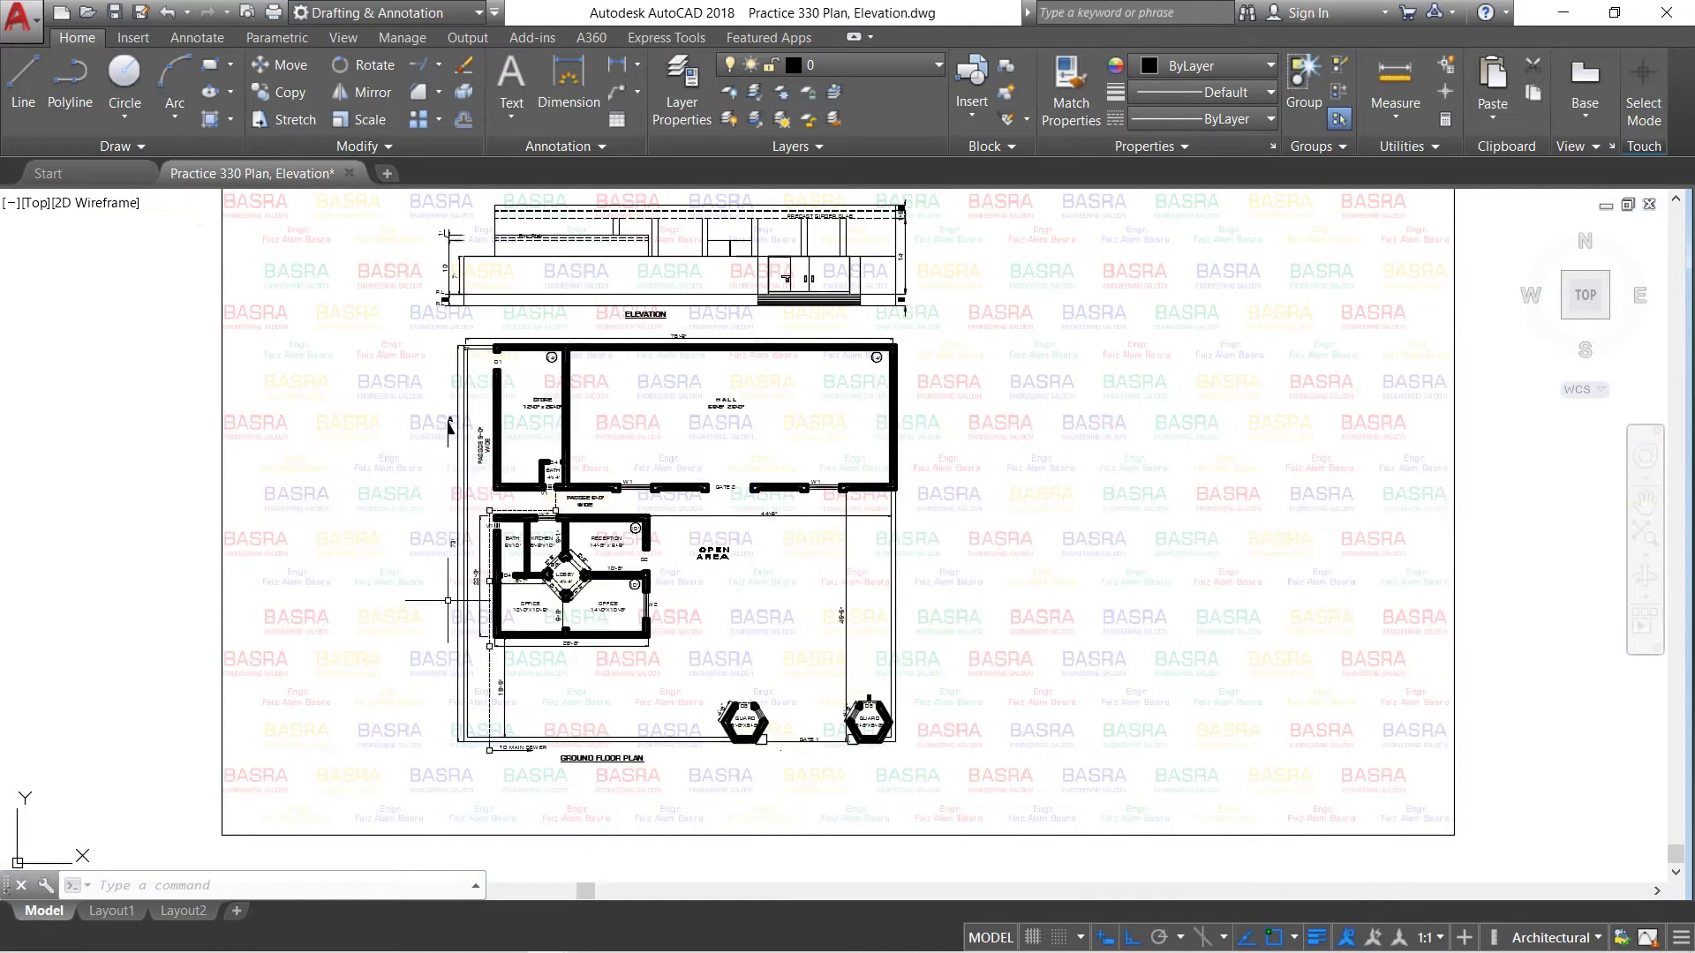
scroll(450, 494, up, 2)
scroll(455, 494, up, 3)
scroll(471, 473, down, 5)
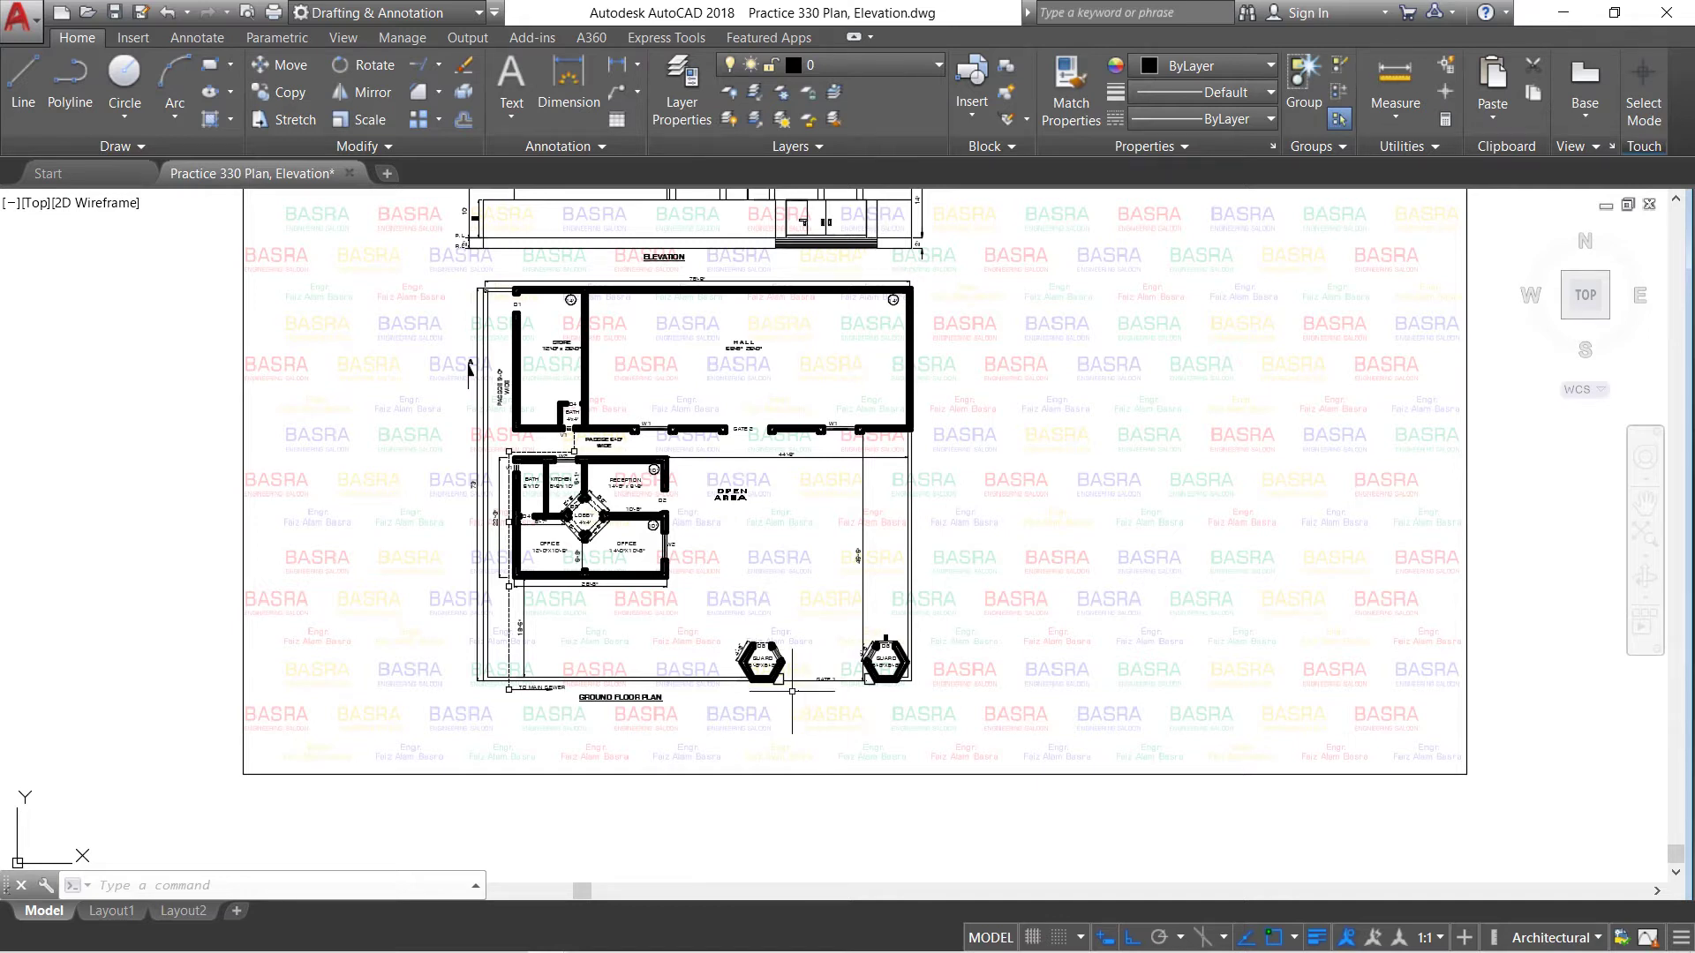
scroll(788, 692, up, 4)
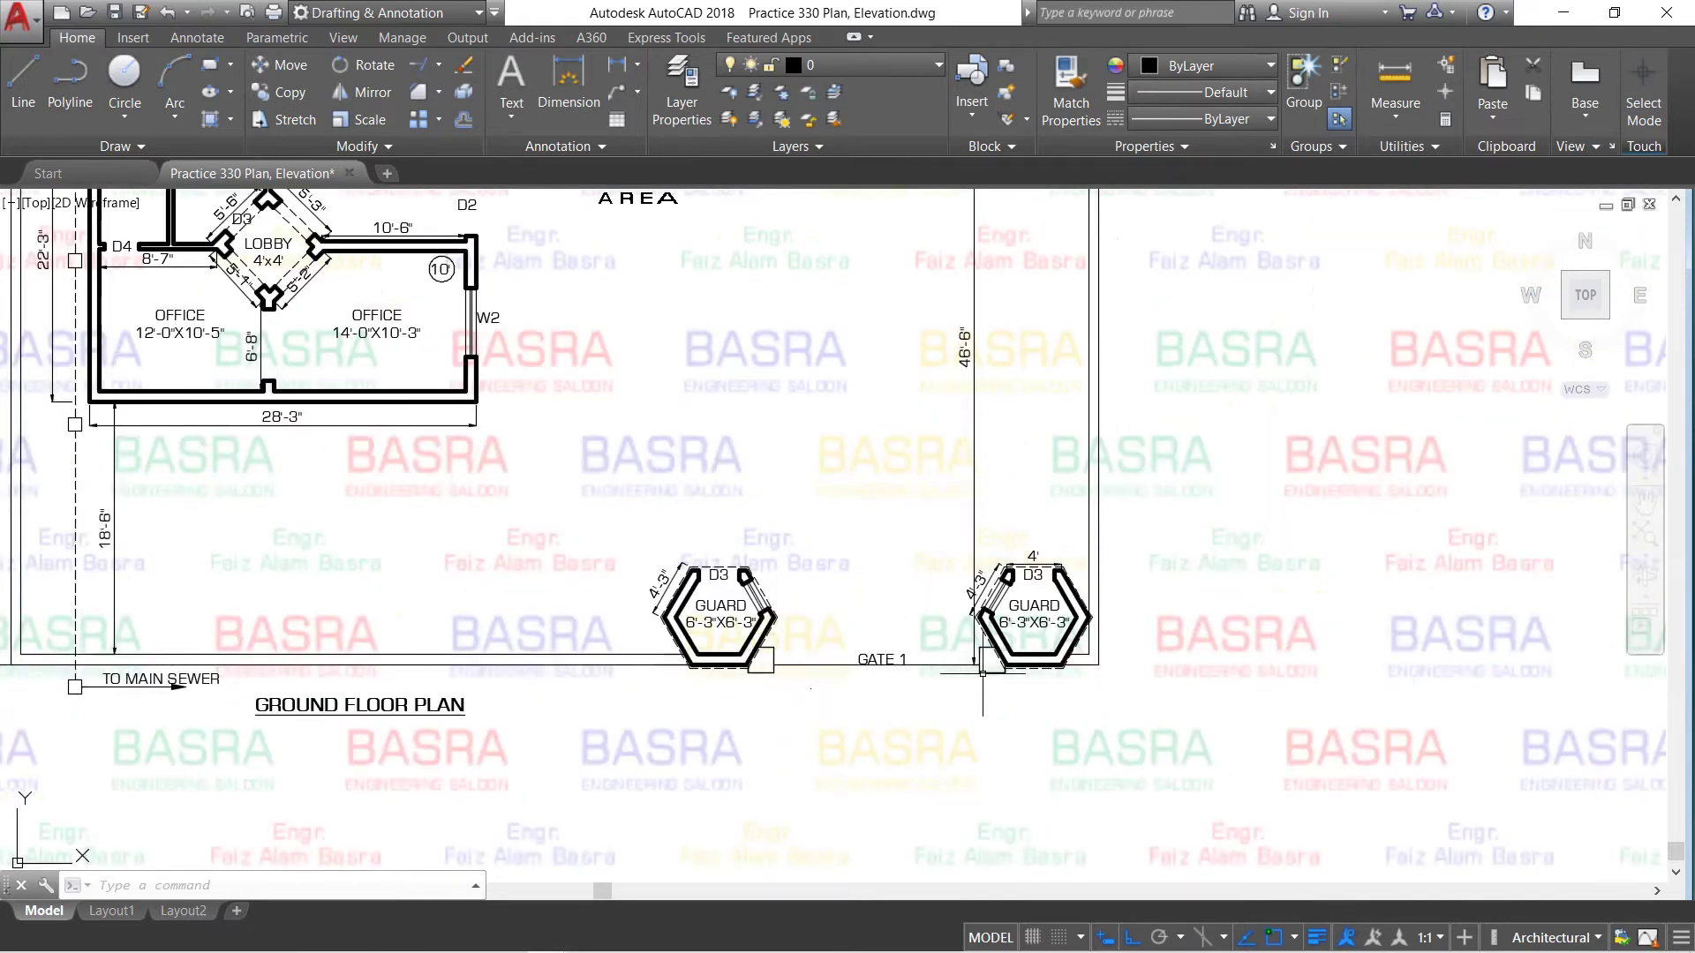
scroll(991, 677, up, 2)
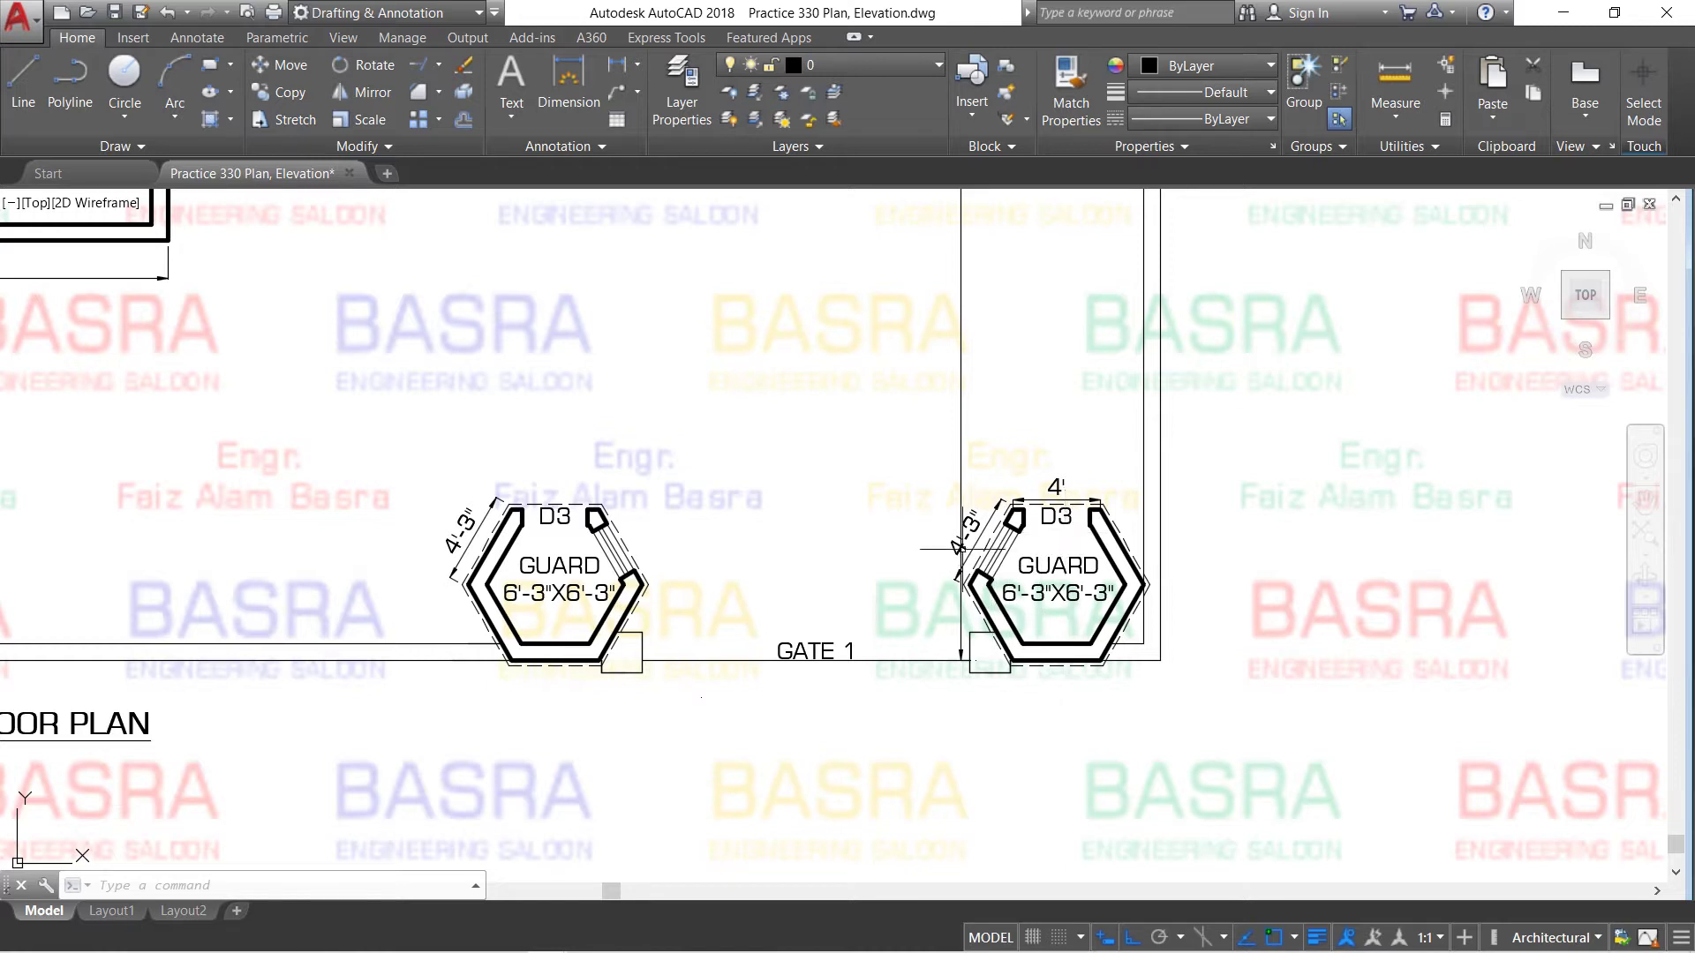
Zoom in closely on the guard rooms' 4'-3" and 4' dimensions.
scroll(1041, 576, up, 2)
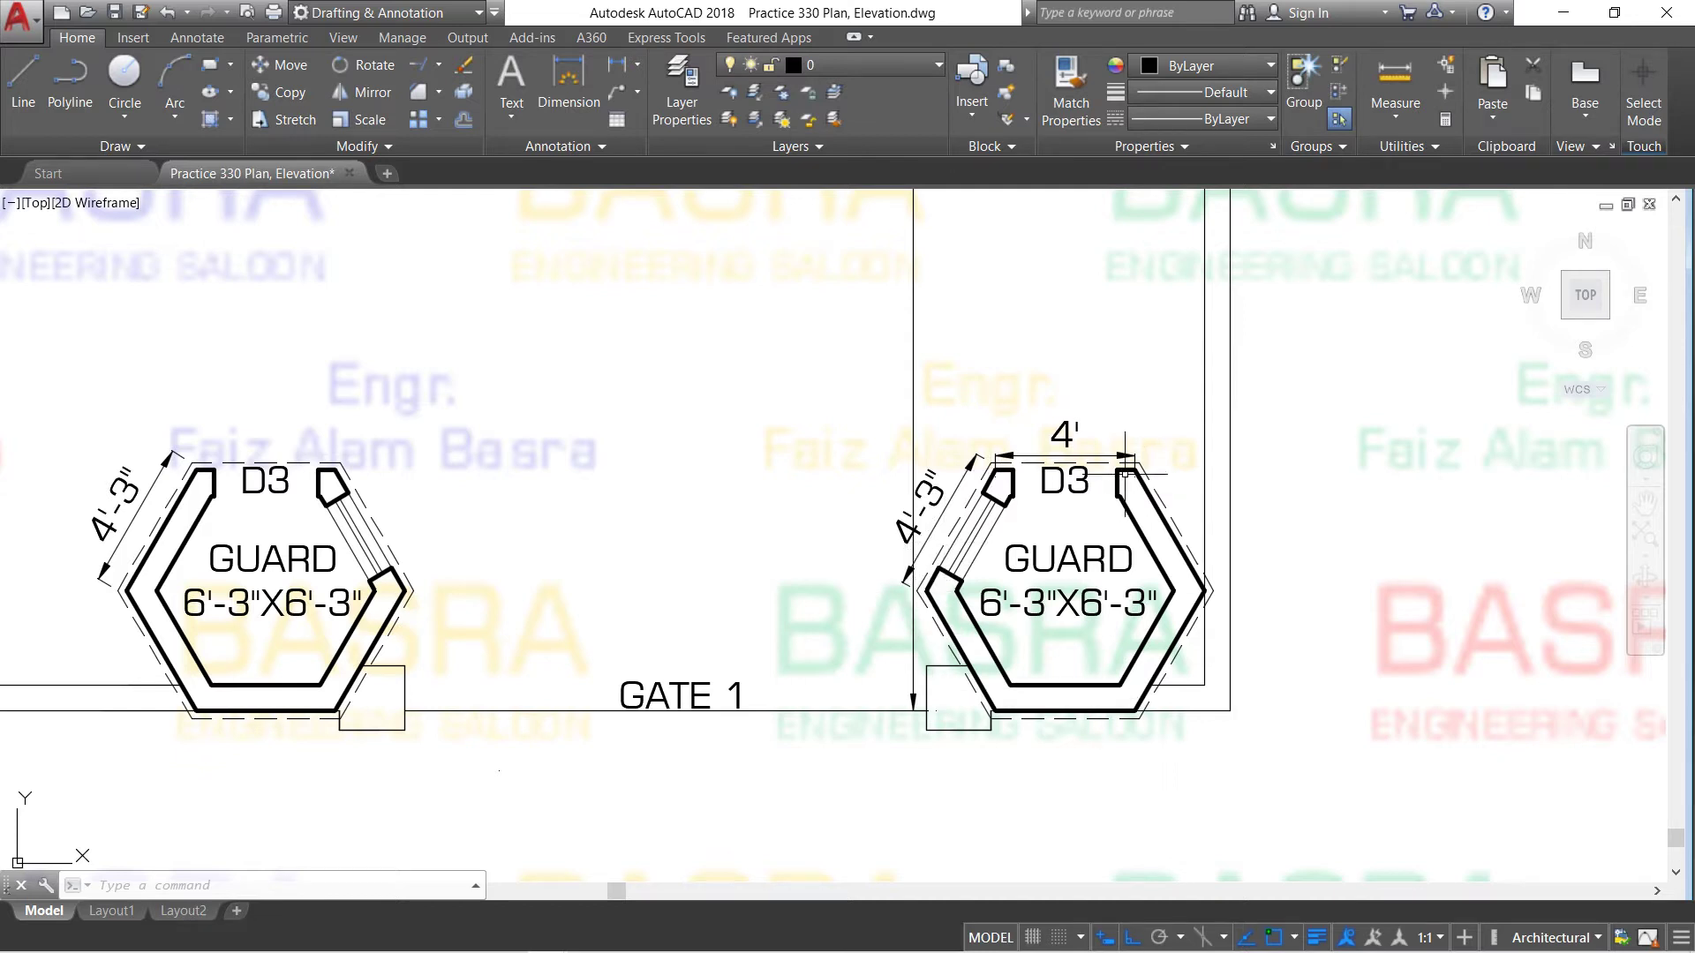
scroll(1028, 472, up, 2)
scroll(1015, 473, up, 1)
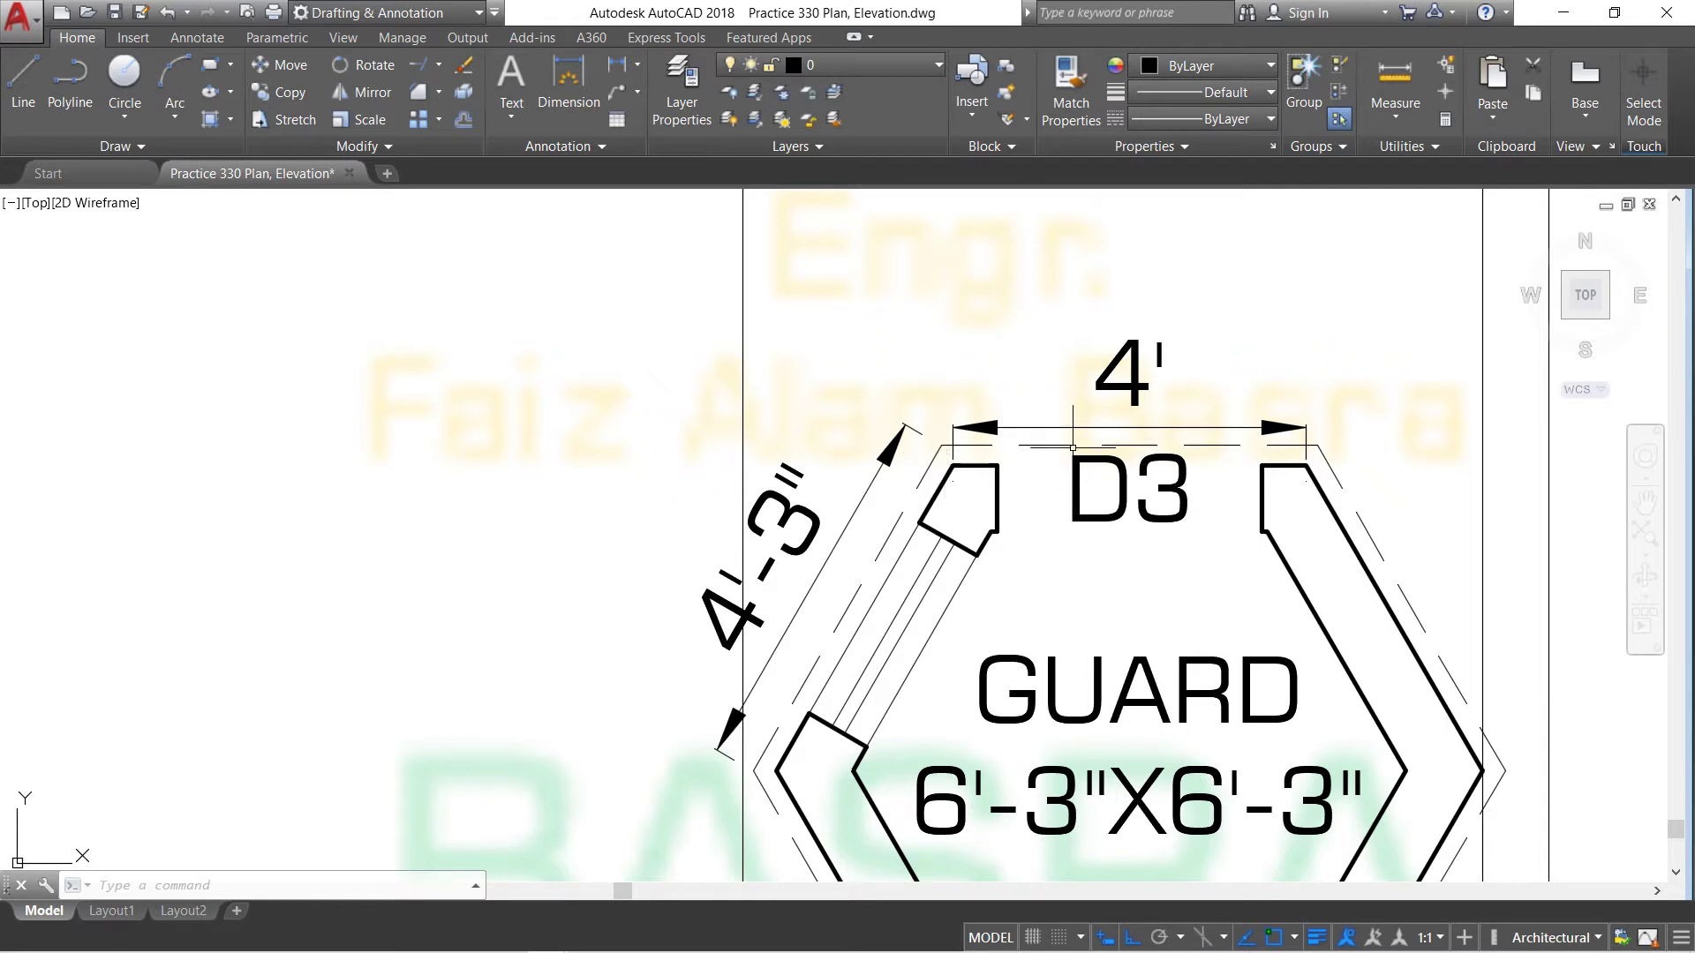
scroll(1092, 420, down, 4)
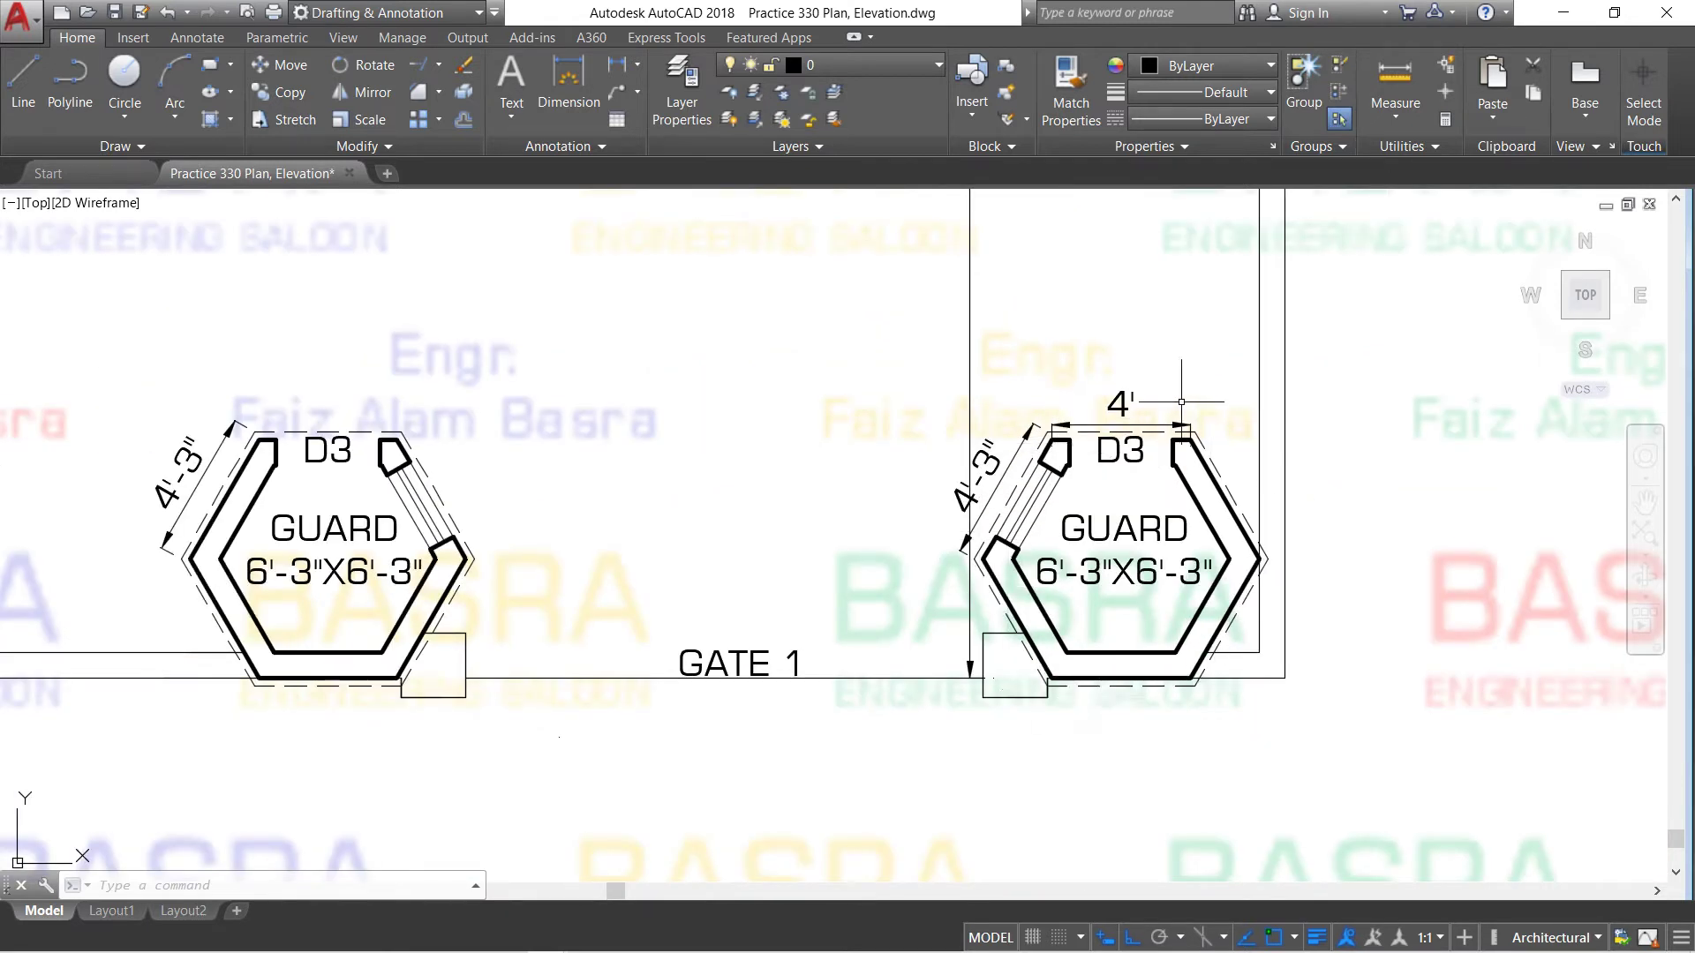
scroll(182, 502, up, 2)
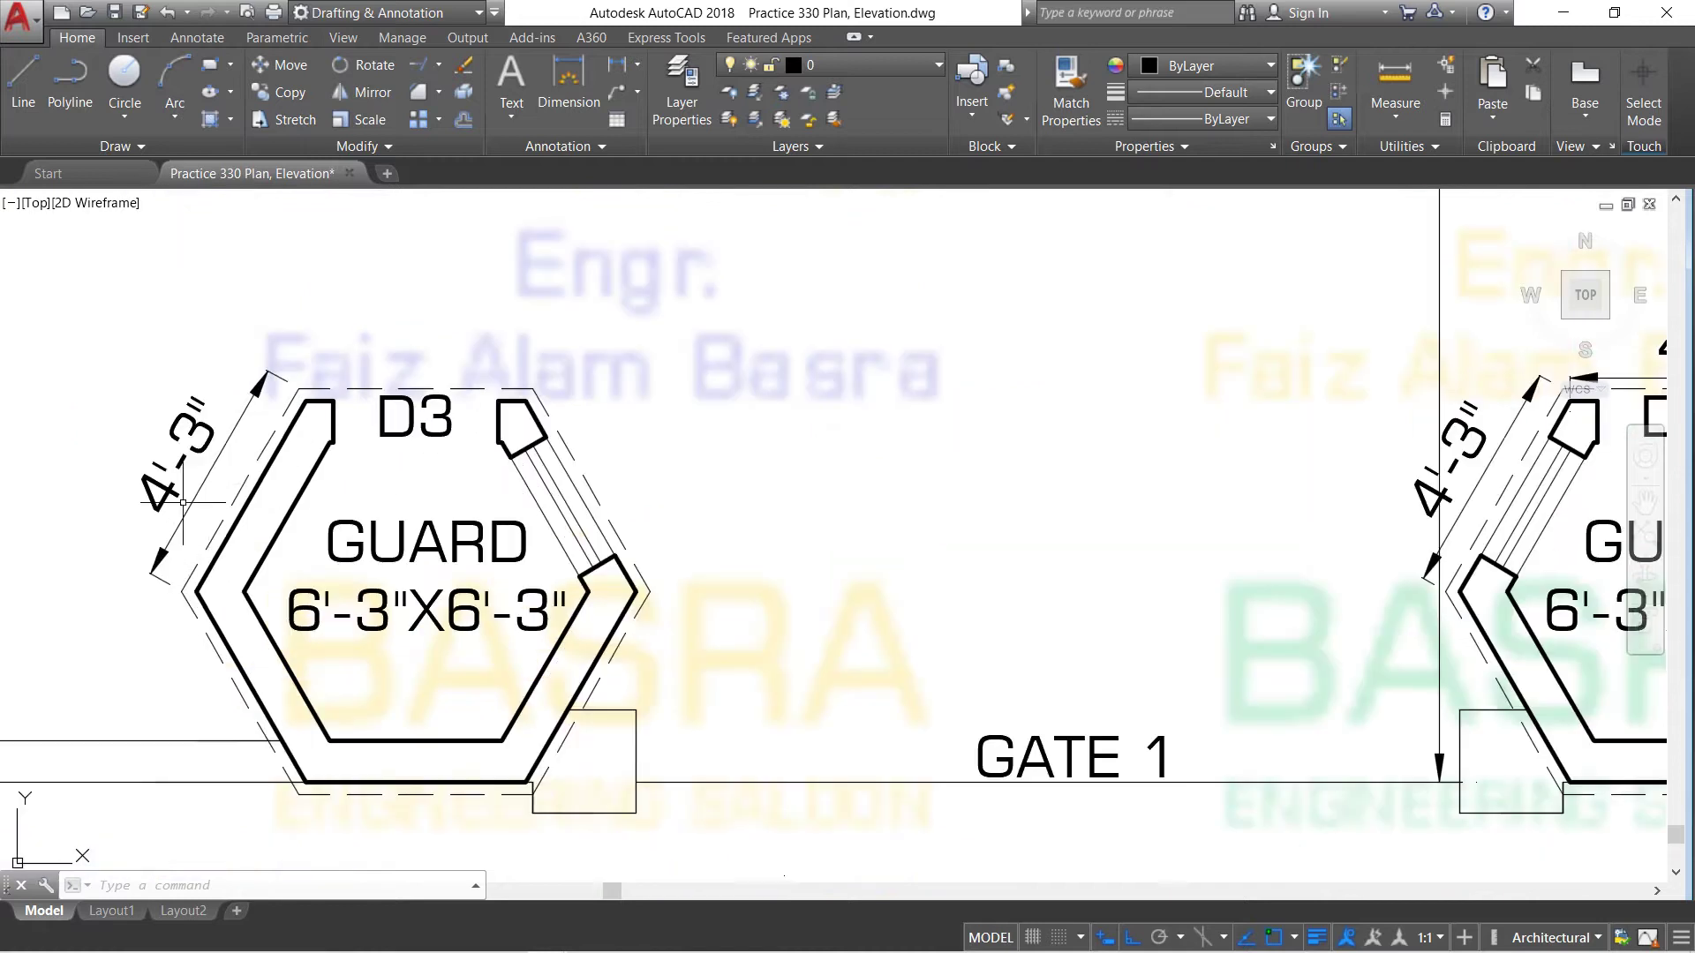
Zoom back out until the whole ground floor plan is visible.
scroll(411, 522, down, 2)
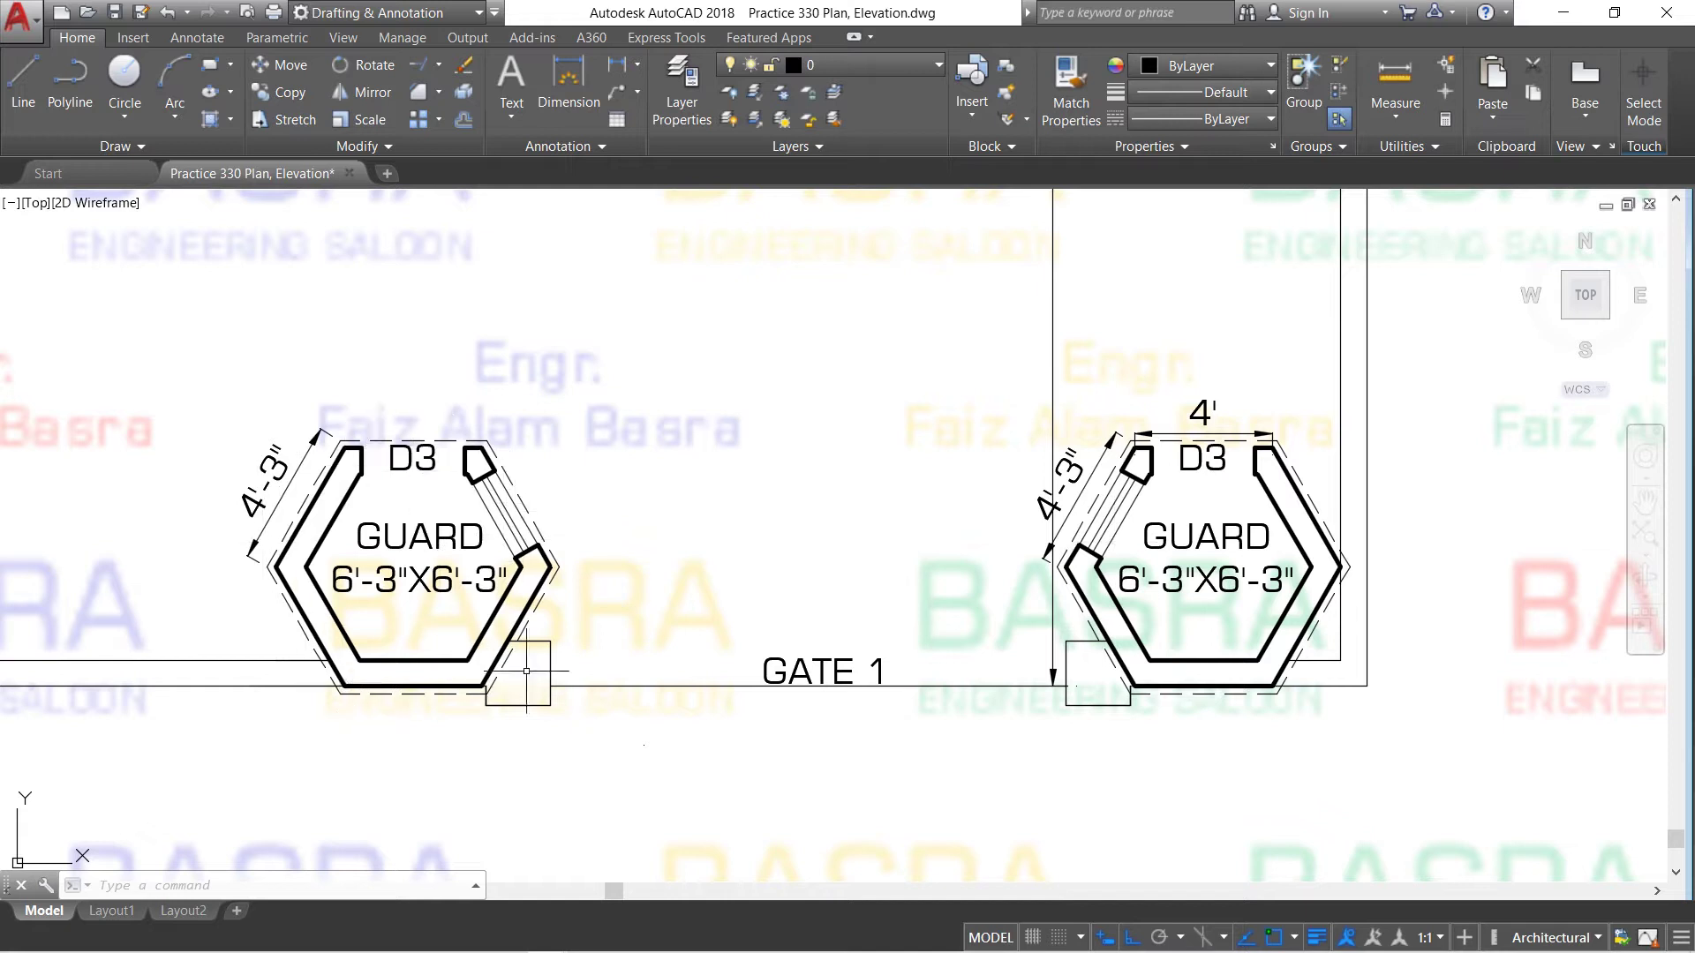
scroll(565, 662, down, 2)
scroll(741, 649, down, 2)
scroll(741, 649, down, 2)
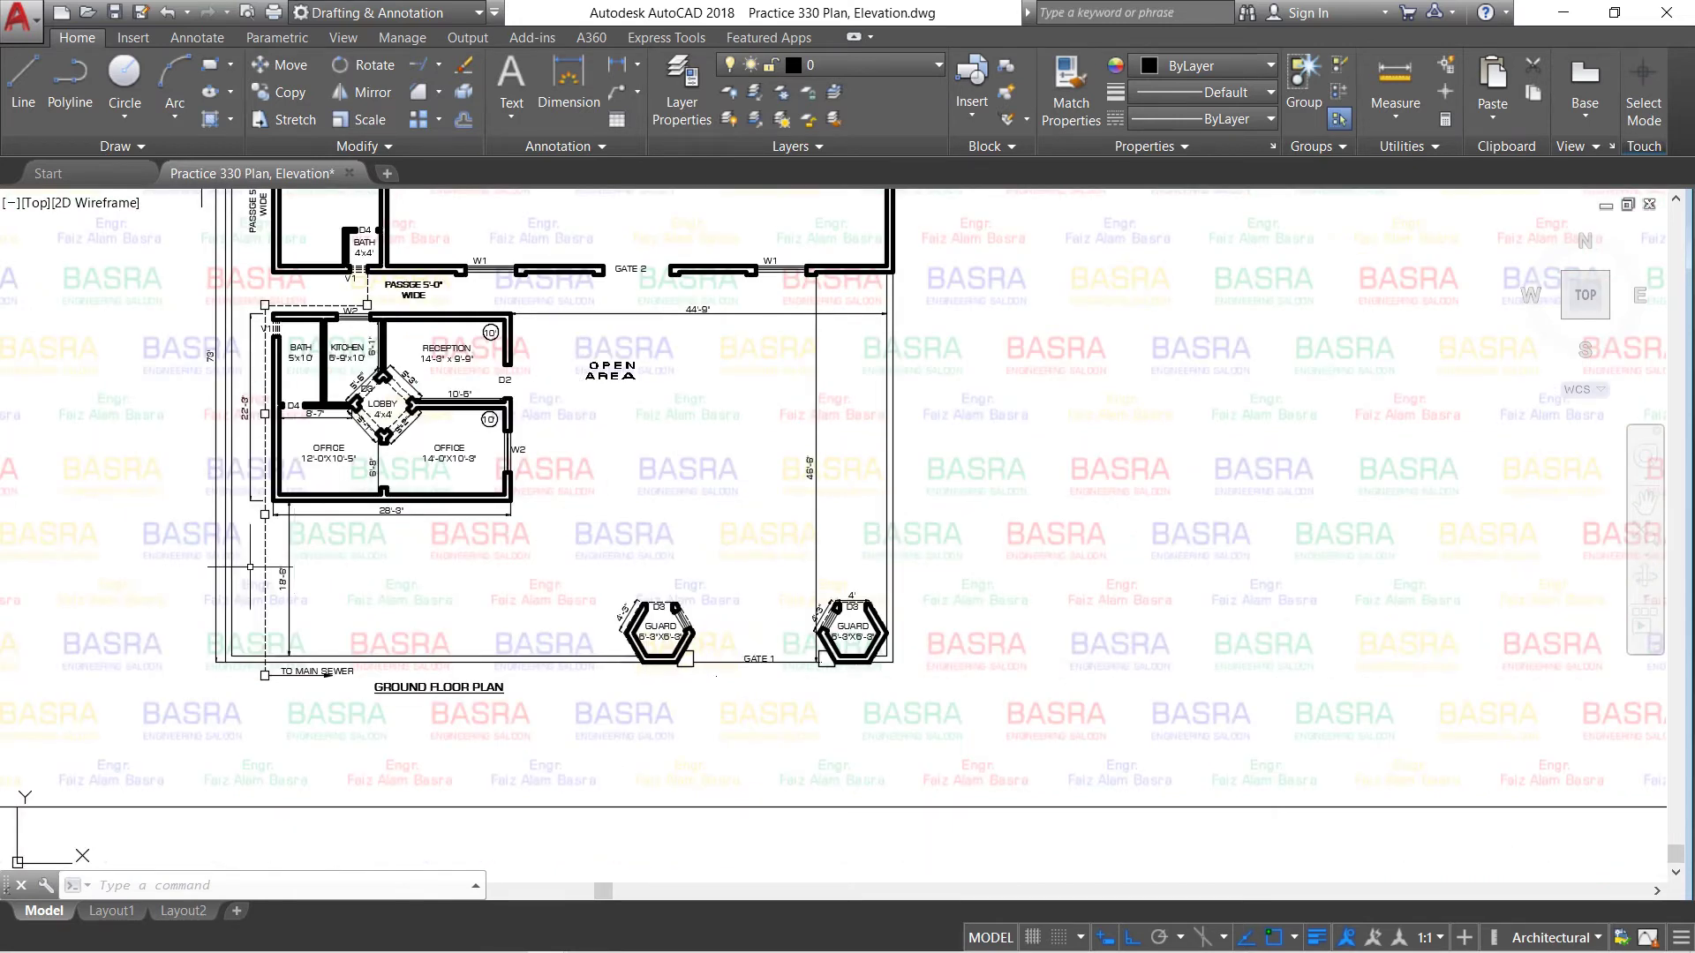
Zoom over the lower-left offices, then in on the kitchen, reception, lobby and bath block.
scroll(256, 574, up, 2)
scroll(255, 574, up, 2)
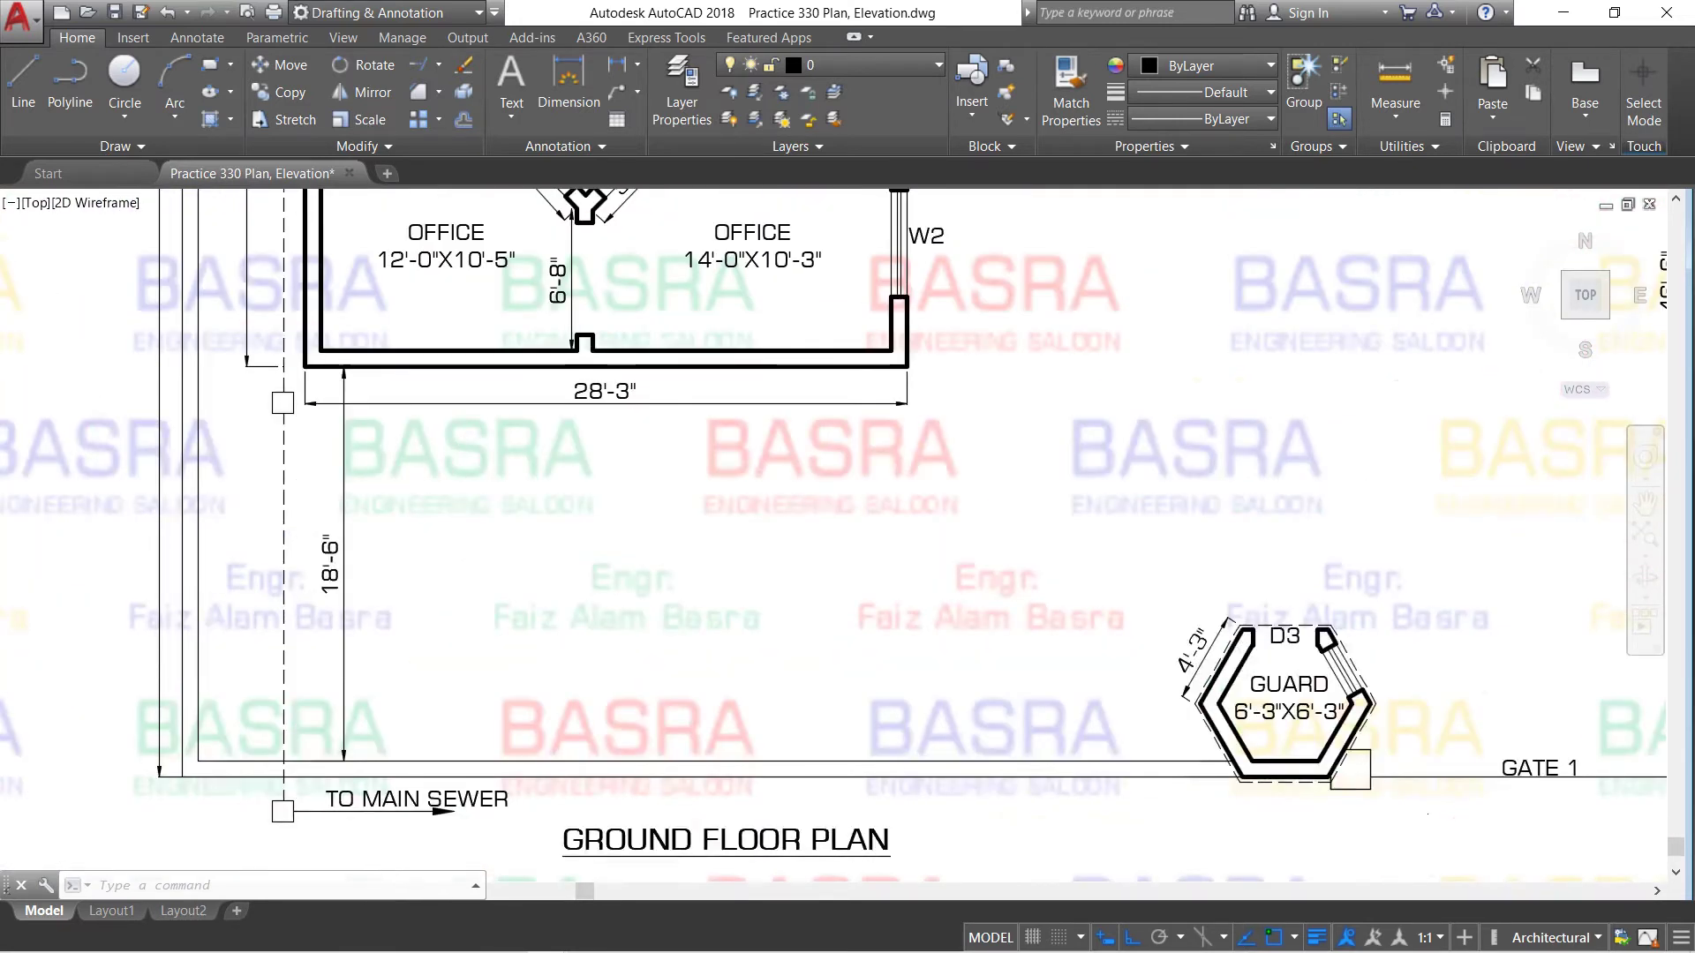
scroll(477, 568, down, 2)
scroll(557, 550, down, 2)
scroll(527, 323, up, 2)
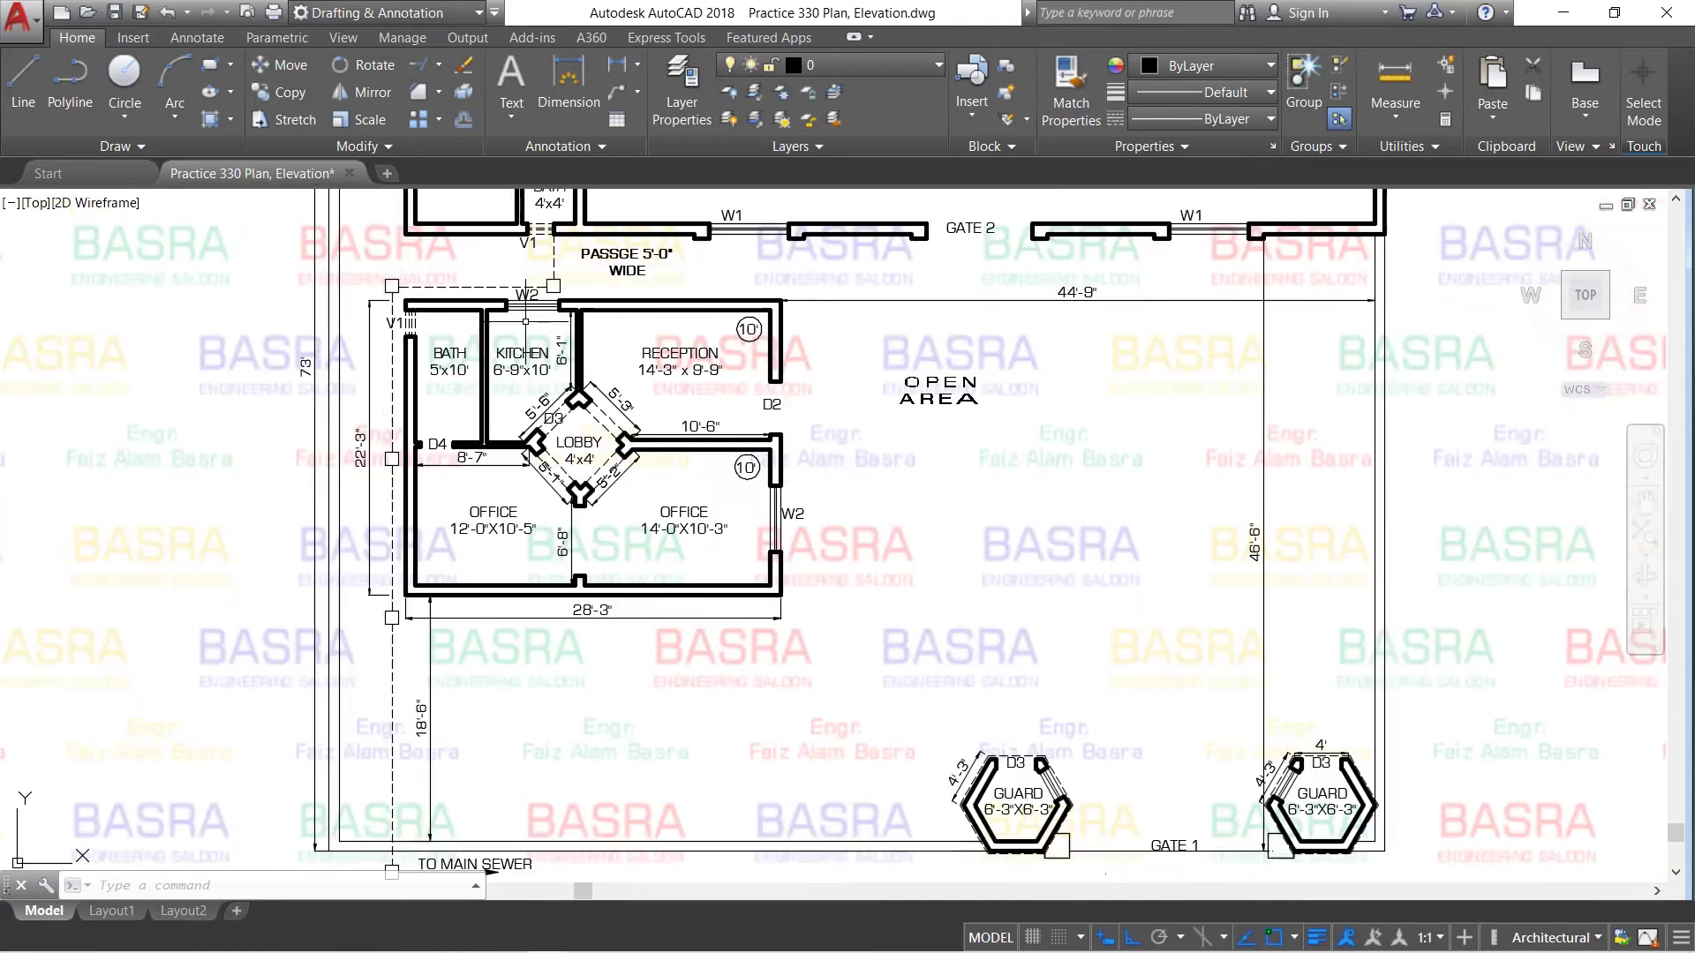
scroll(556, 328, up, 2)
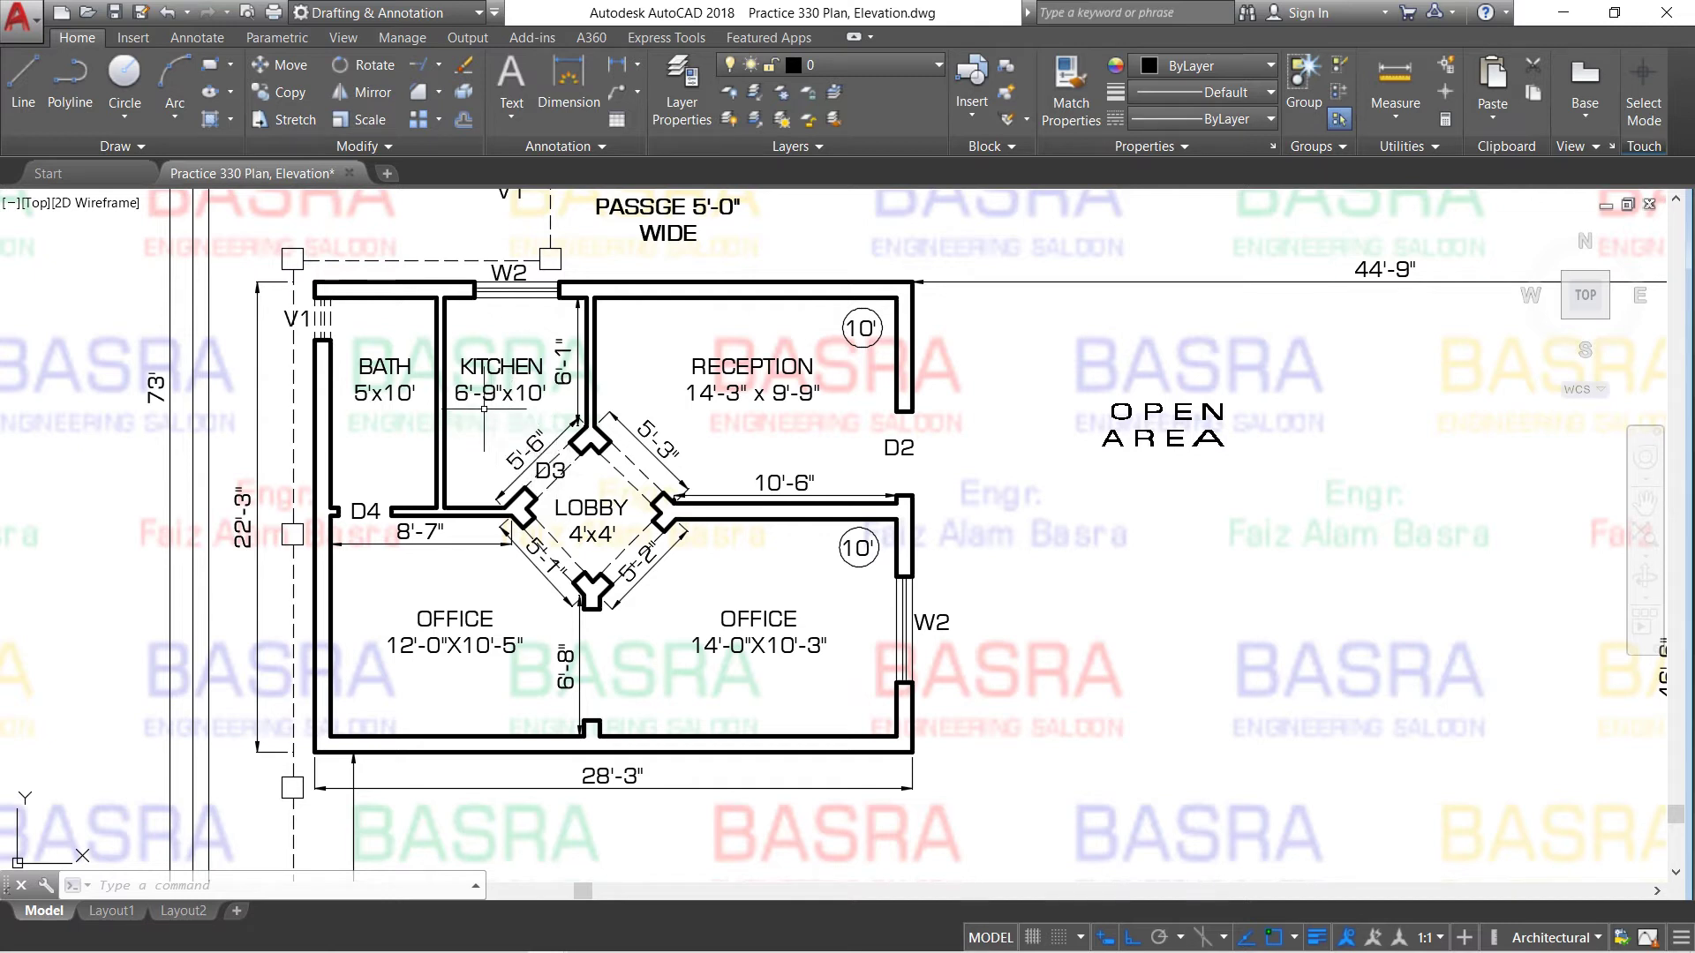
scroll(534, 457, up, 2)
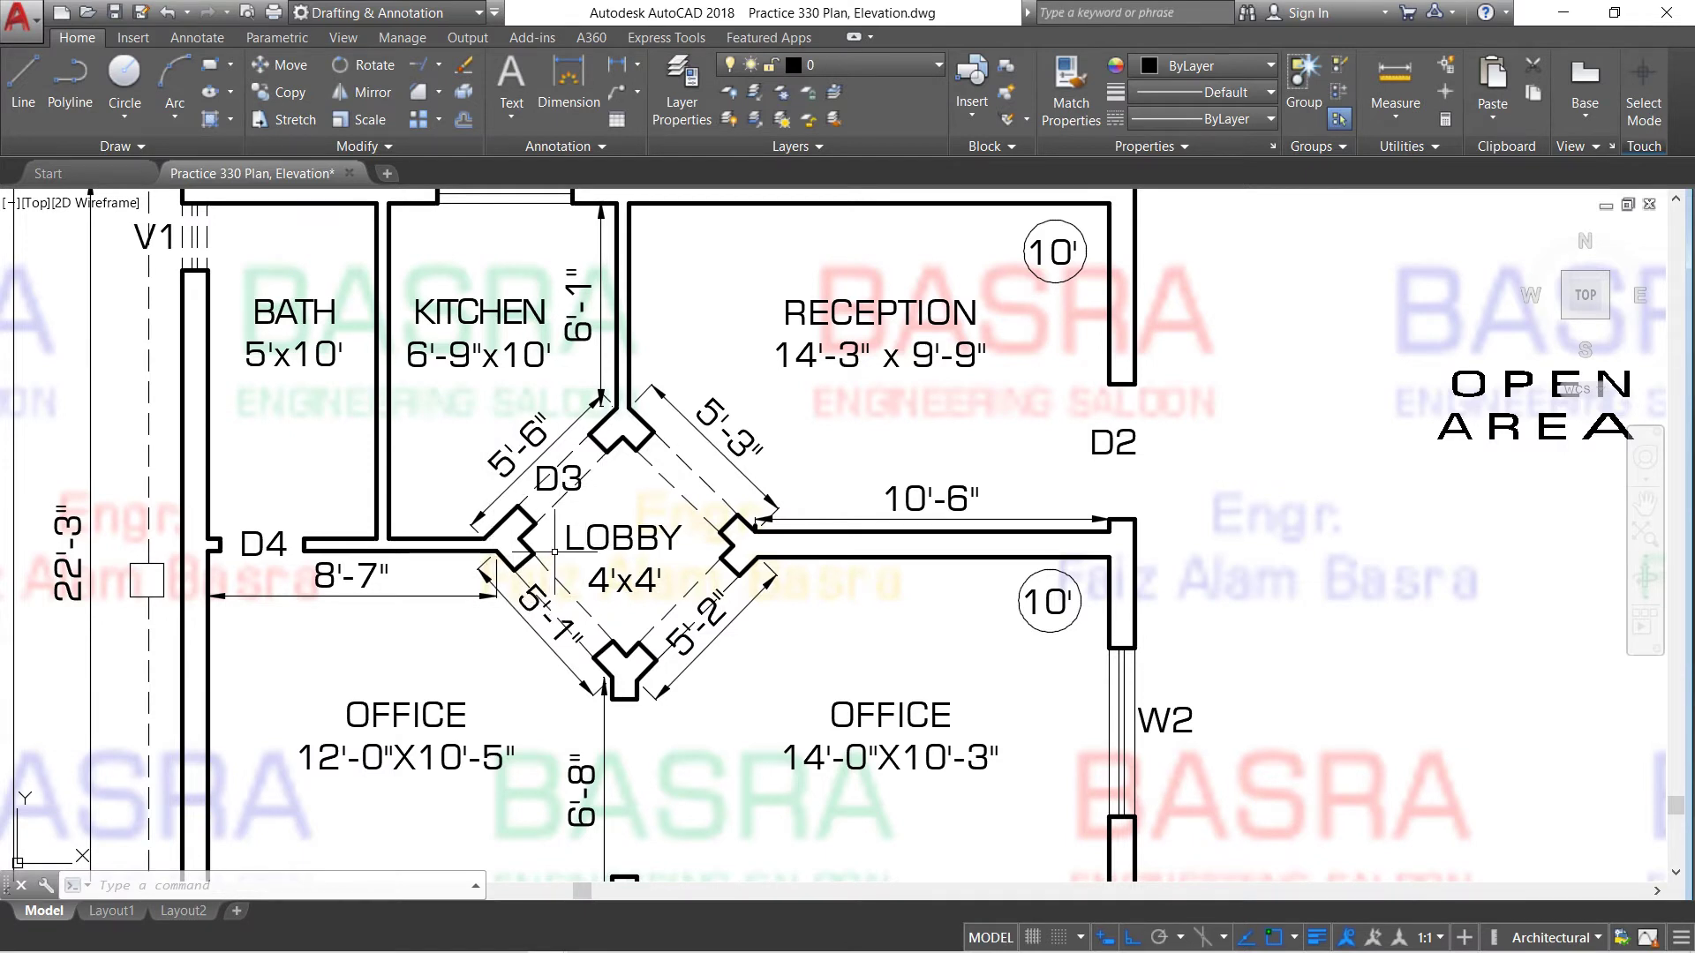
scroll(565, 514, up, 2)
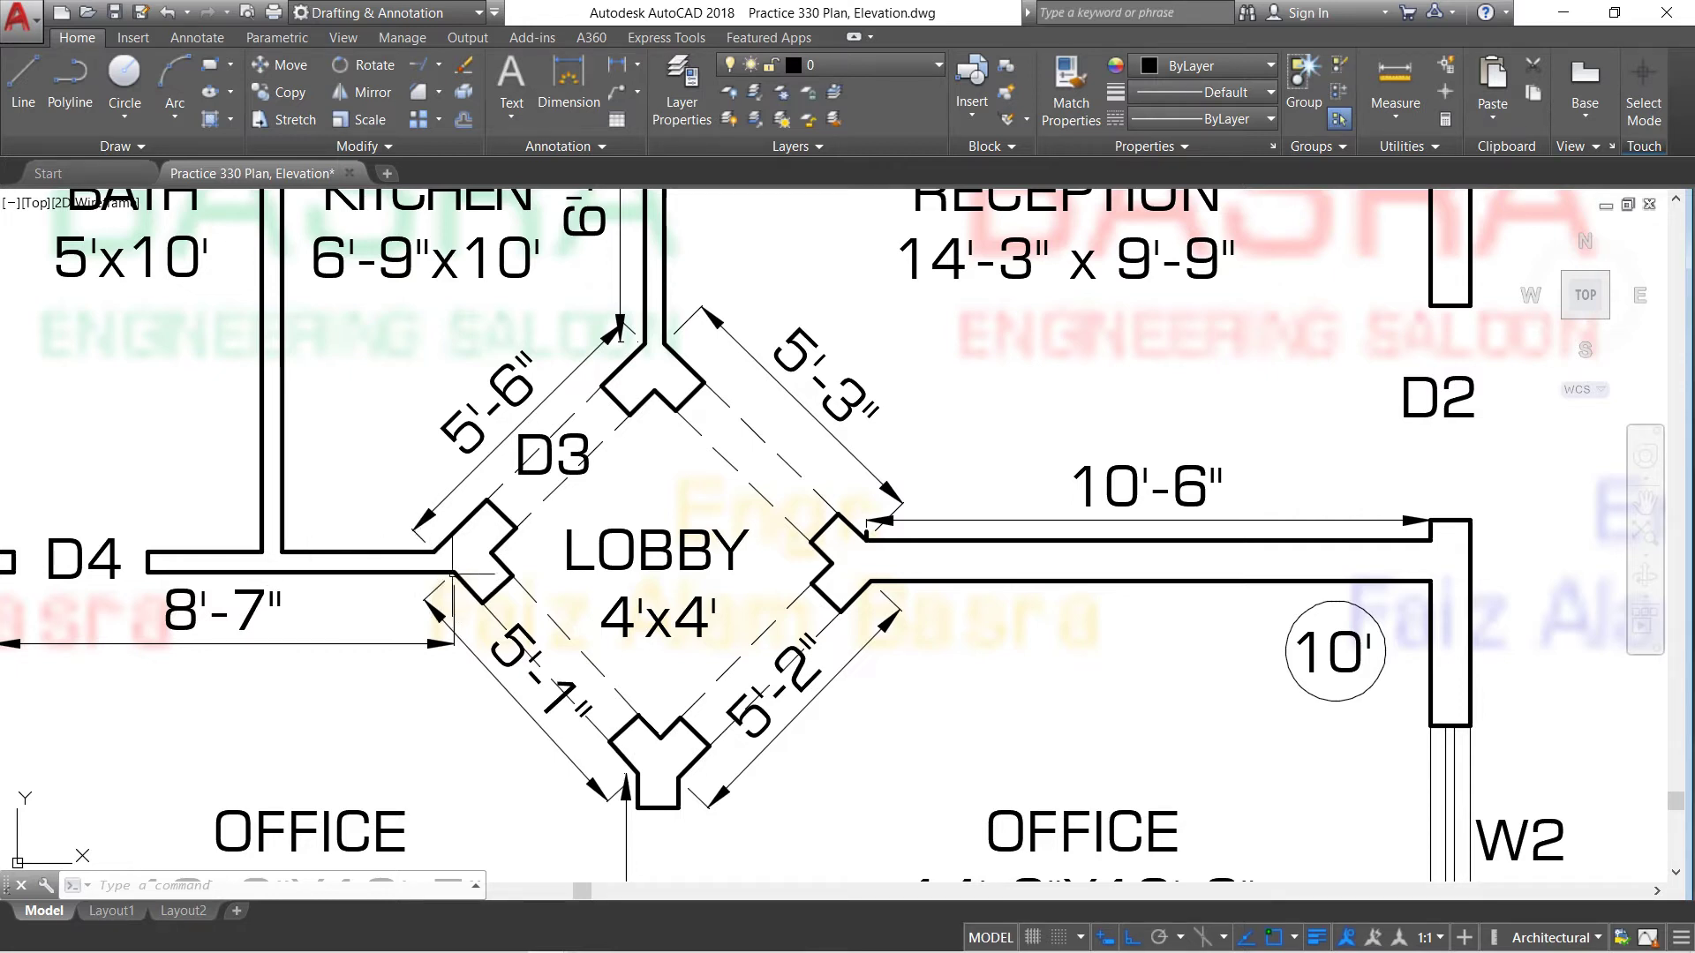
scroll(452, 574, down, 2)
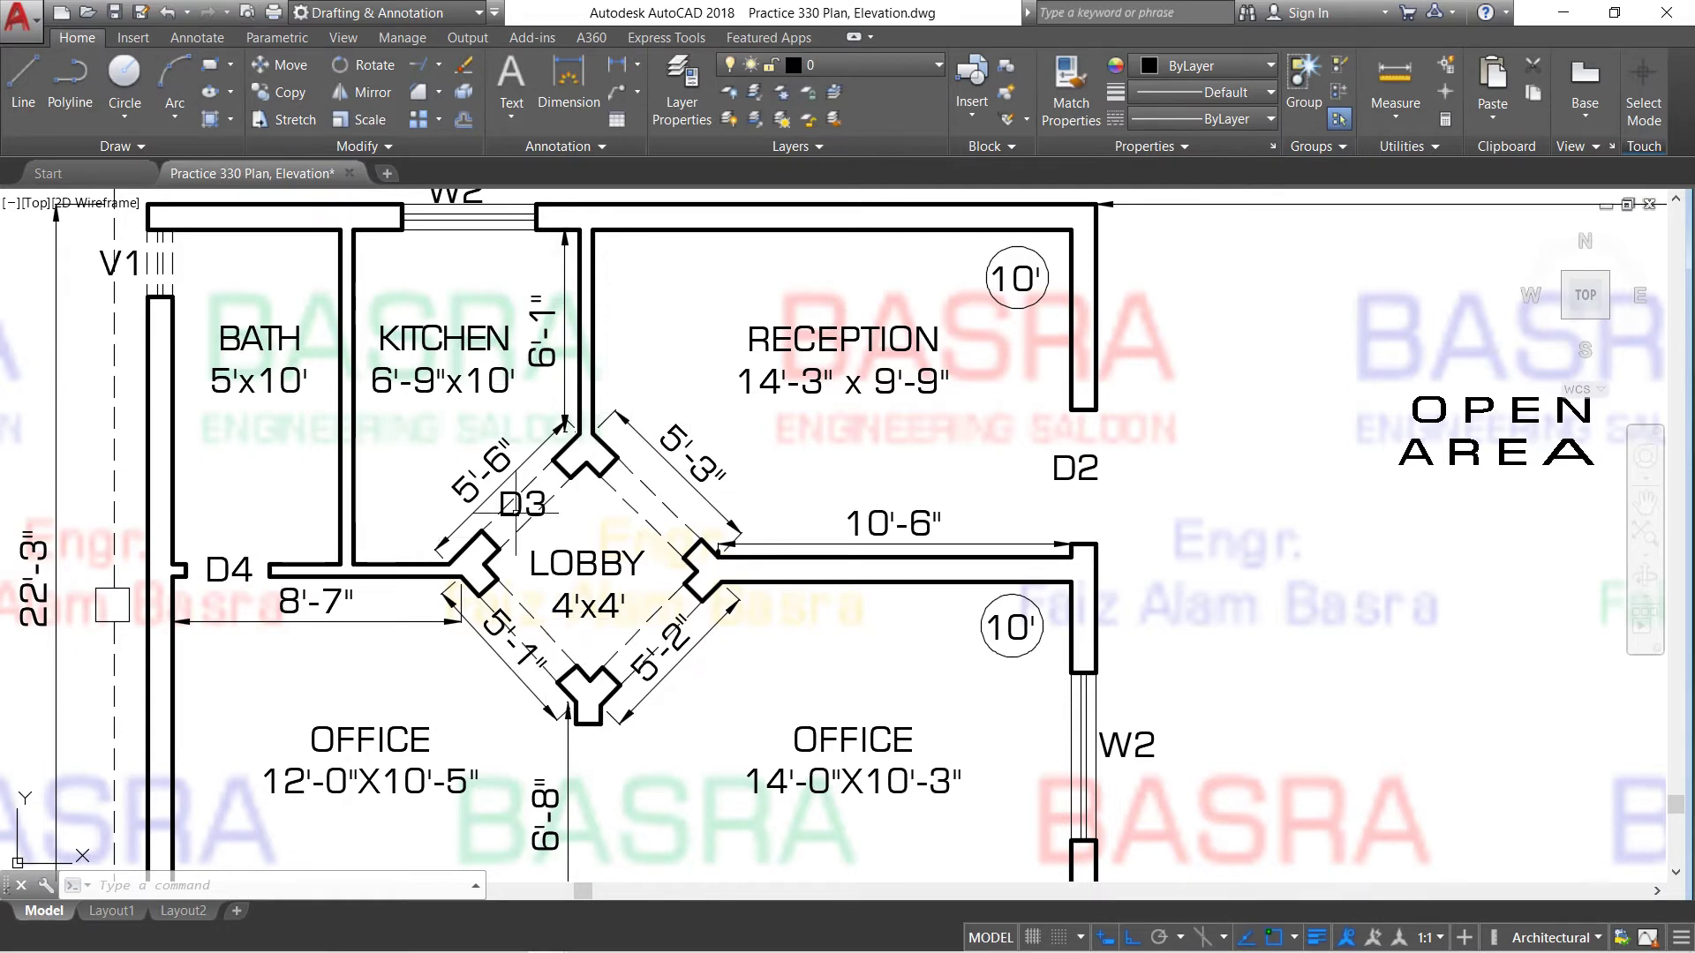
scroll(505, 468, down, 2)
scroll(498, 530, up, 2)
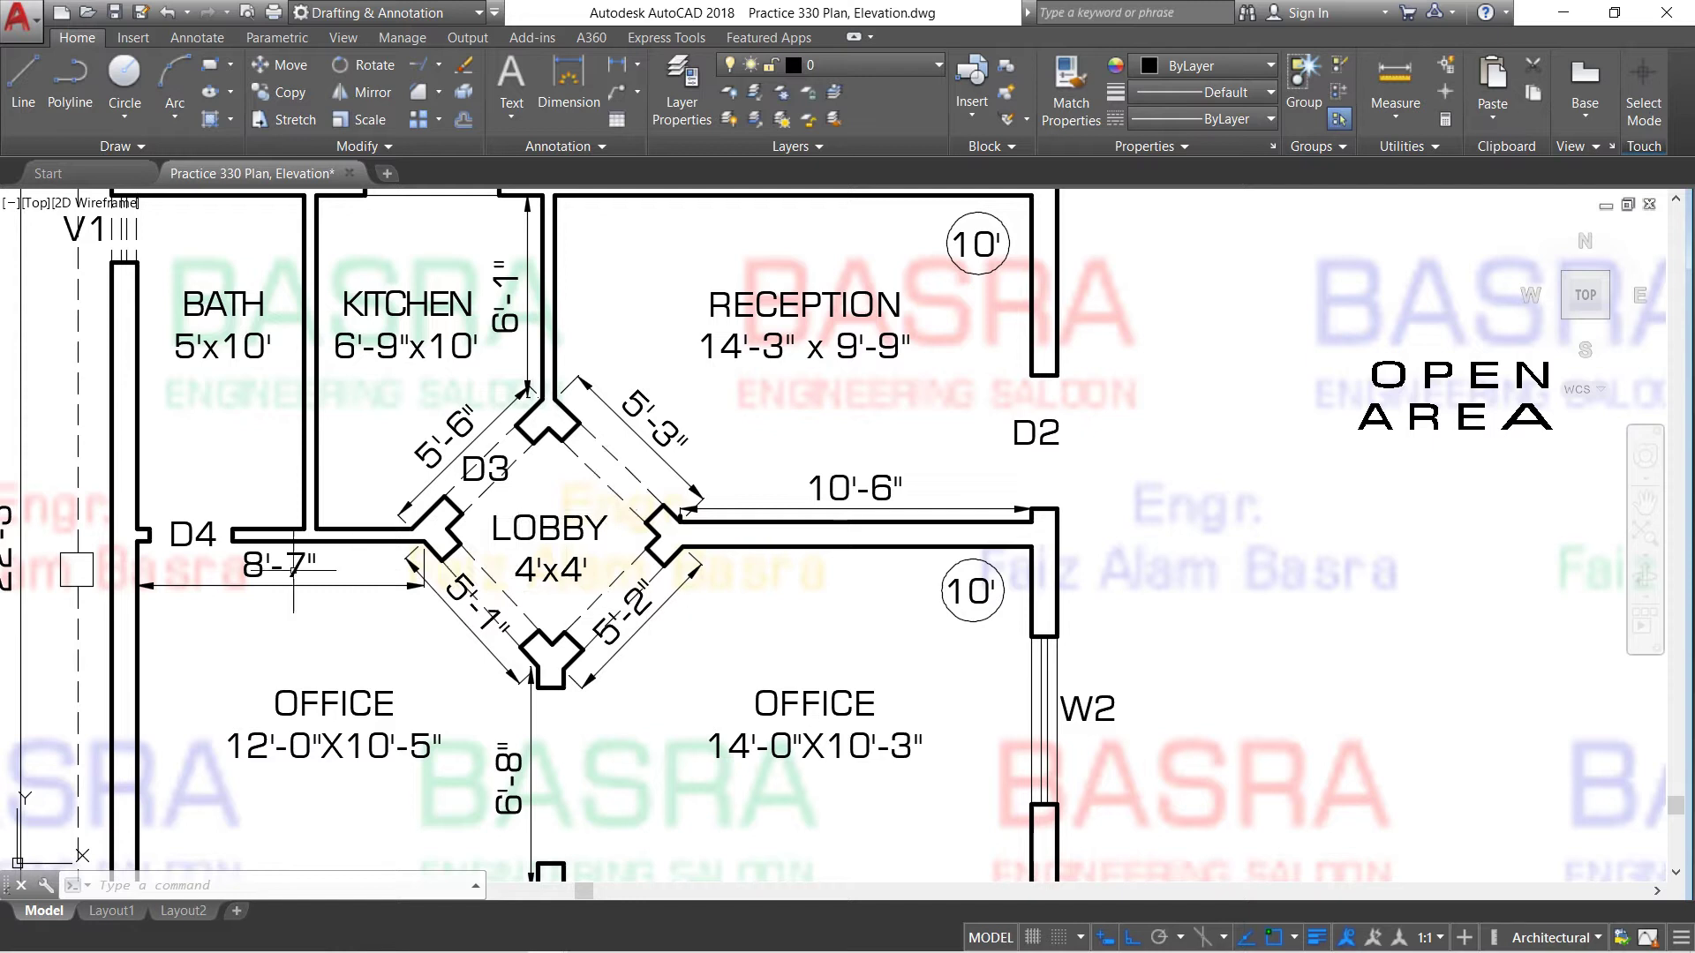
scroll(485, 516, down, 2)
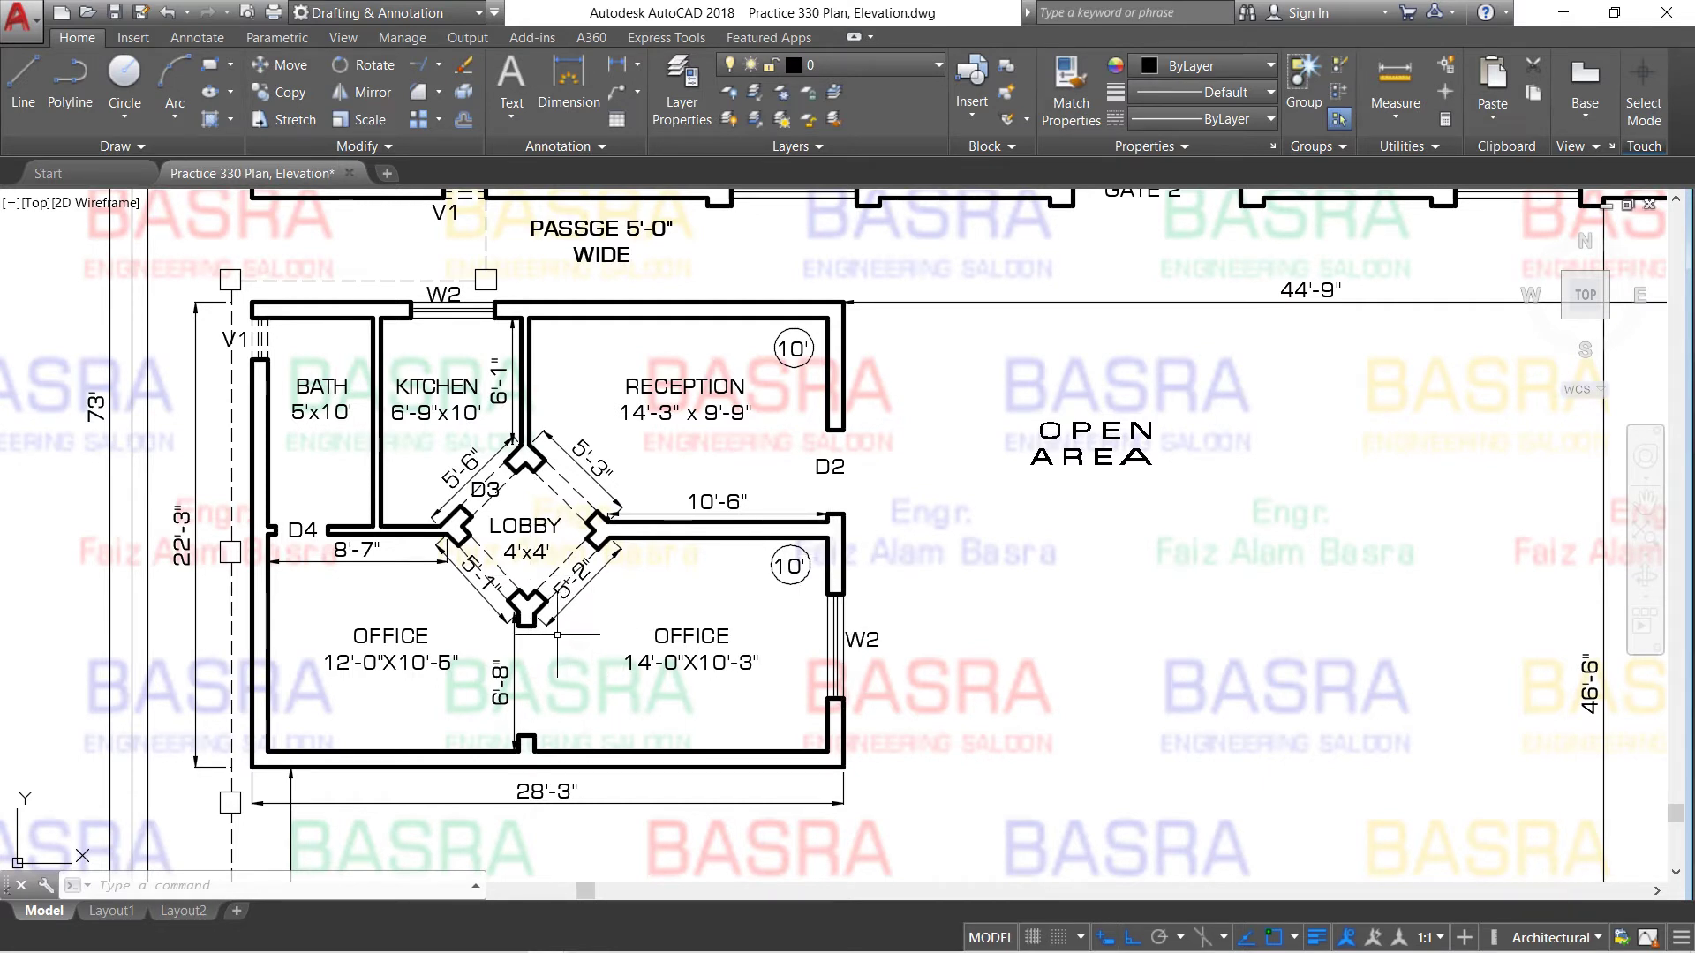
Zoom out to the full plan and elevation, then in on the HALL and Gate 2.
scroll(557, 634, down, 2)
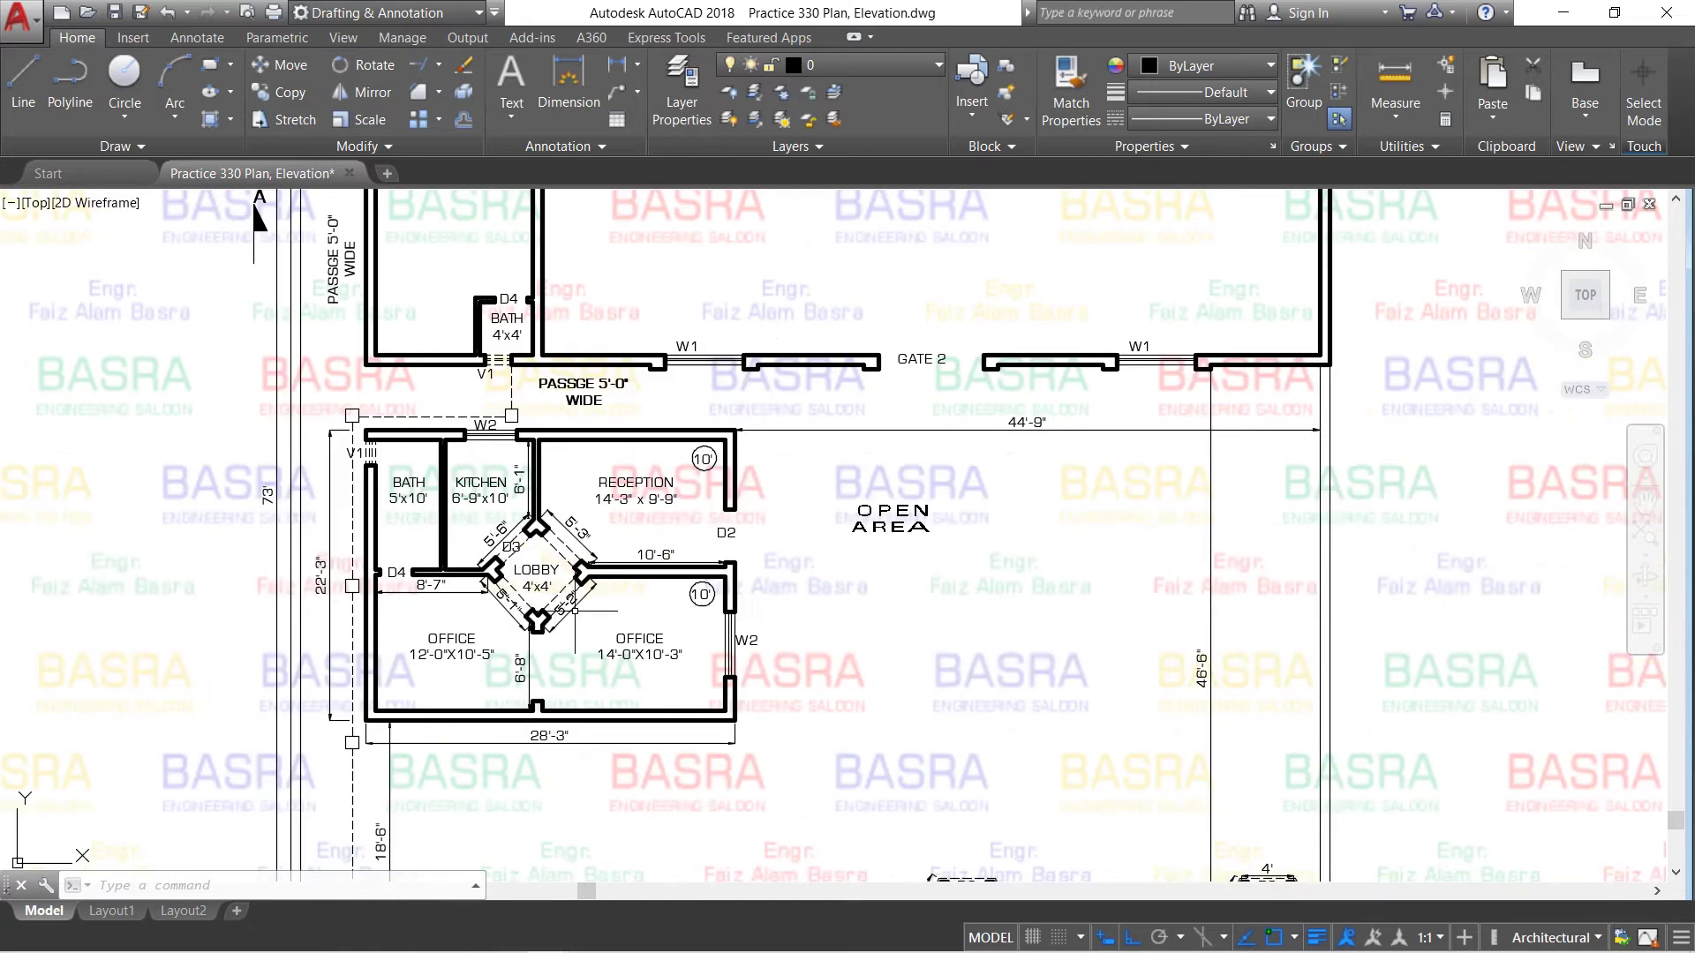
scroll(476, 415, up, 2)
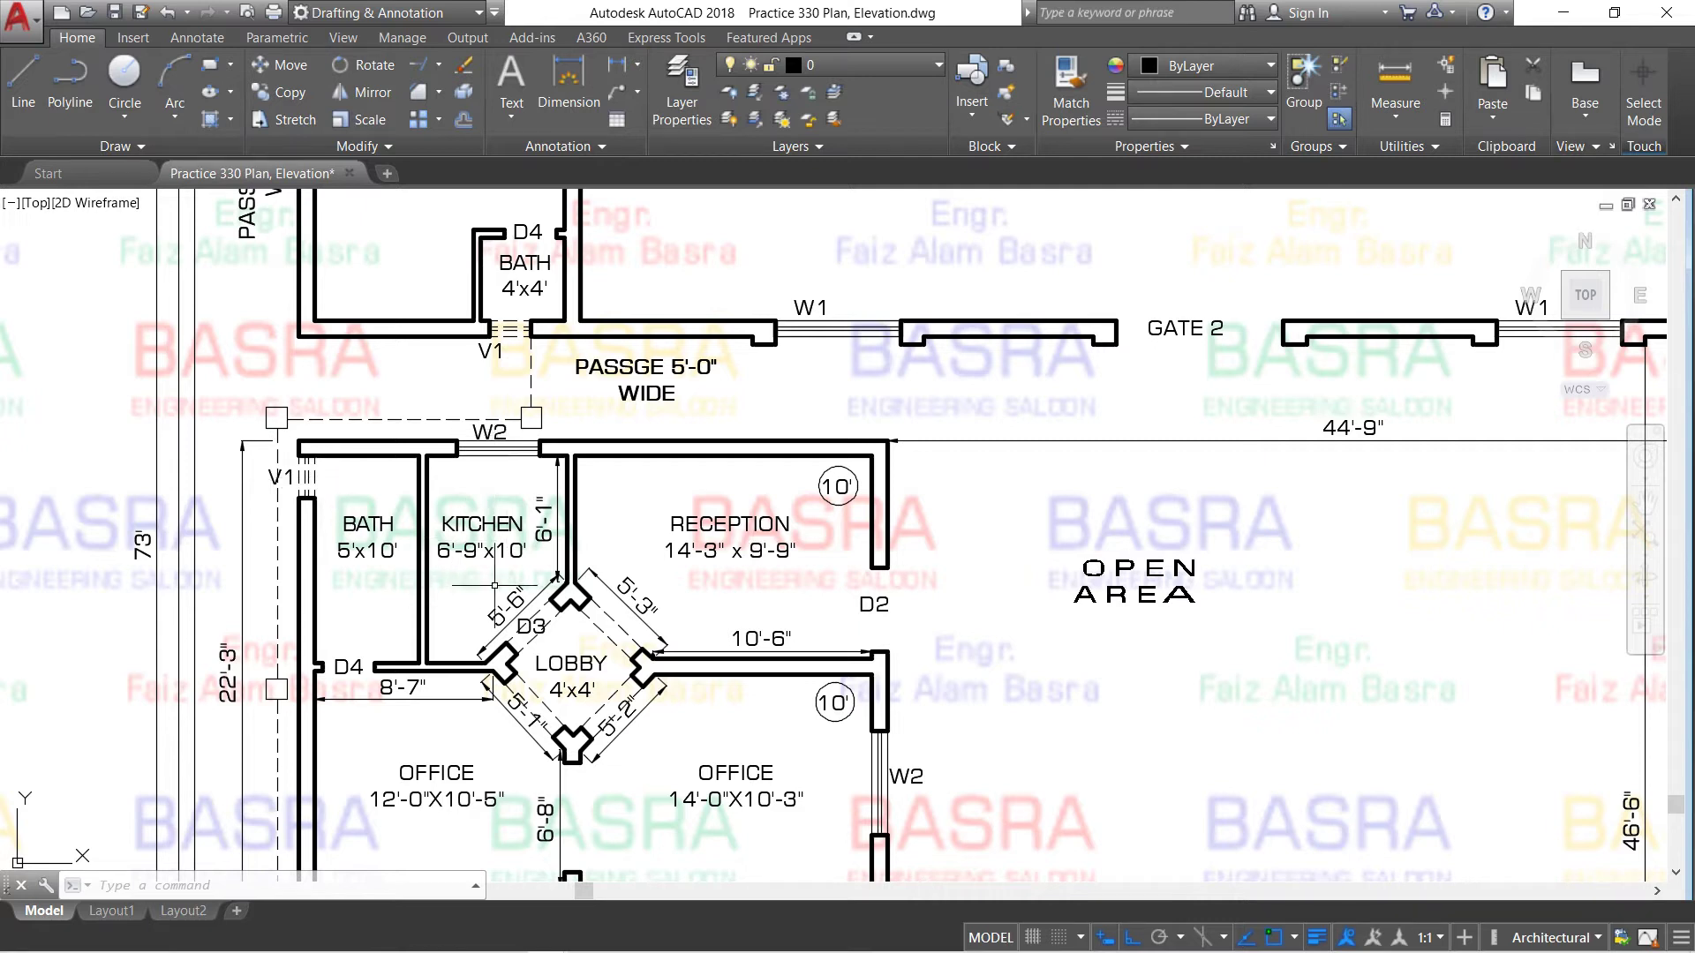
scroll(604, 593, down, 3)
scroll(668, 596, down, 1)
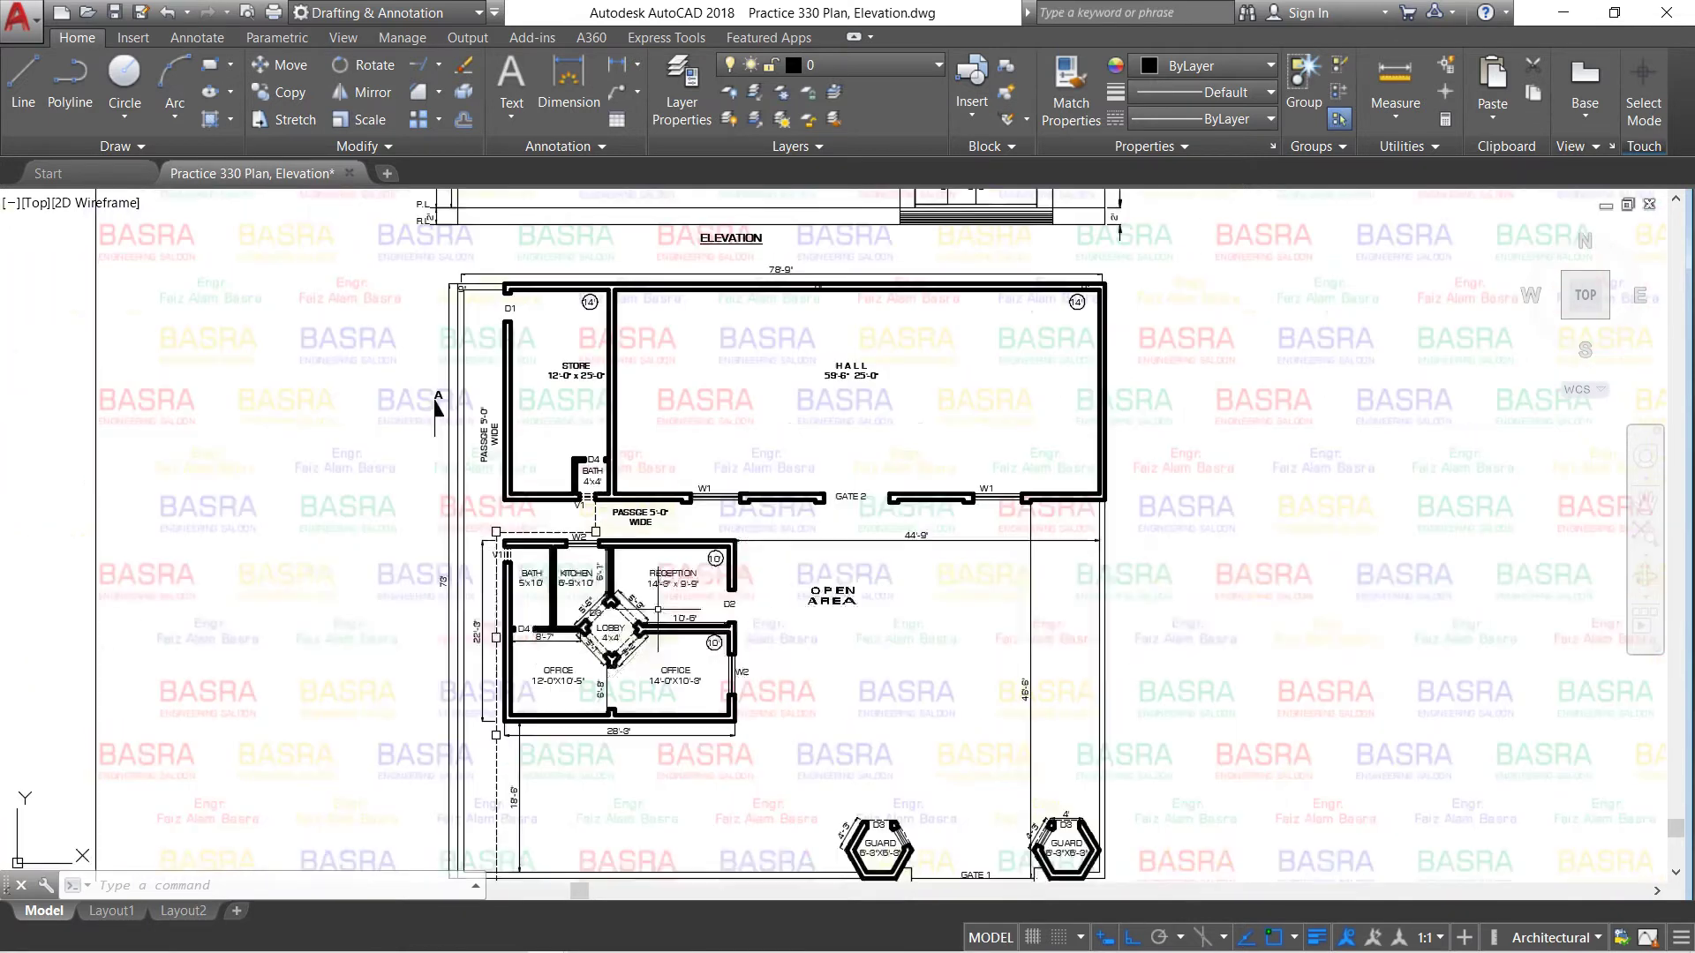
scroll(845, 507, up, 2)
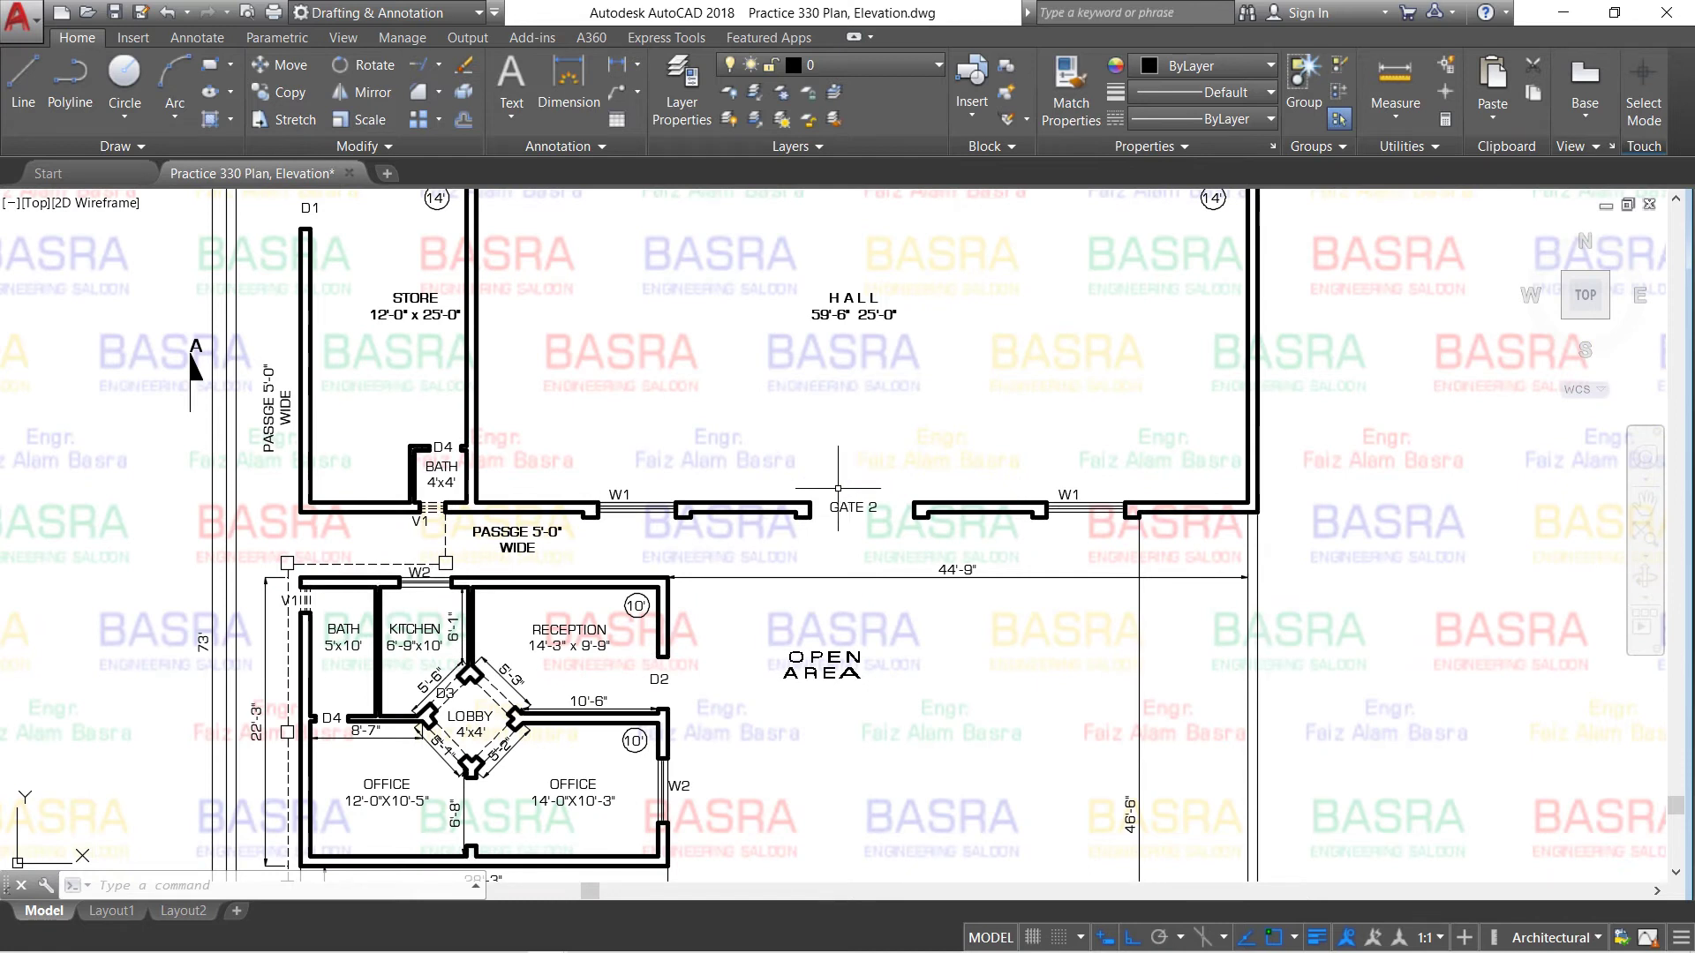
scroll(700, 537, down, 2)
scroll(847, 440, up, 2)
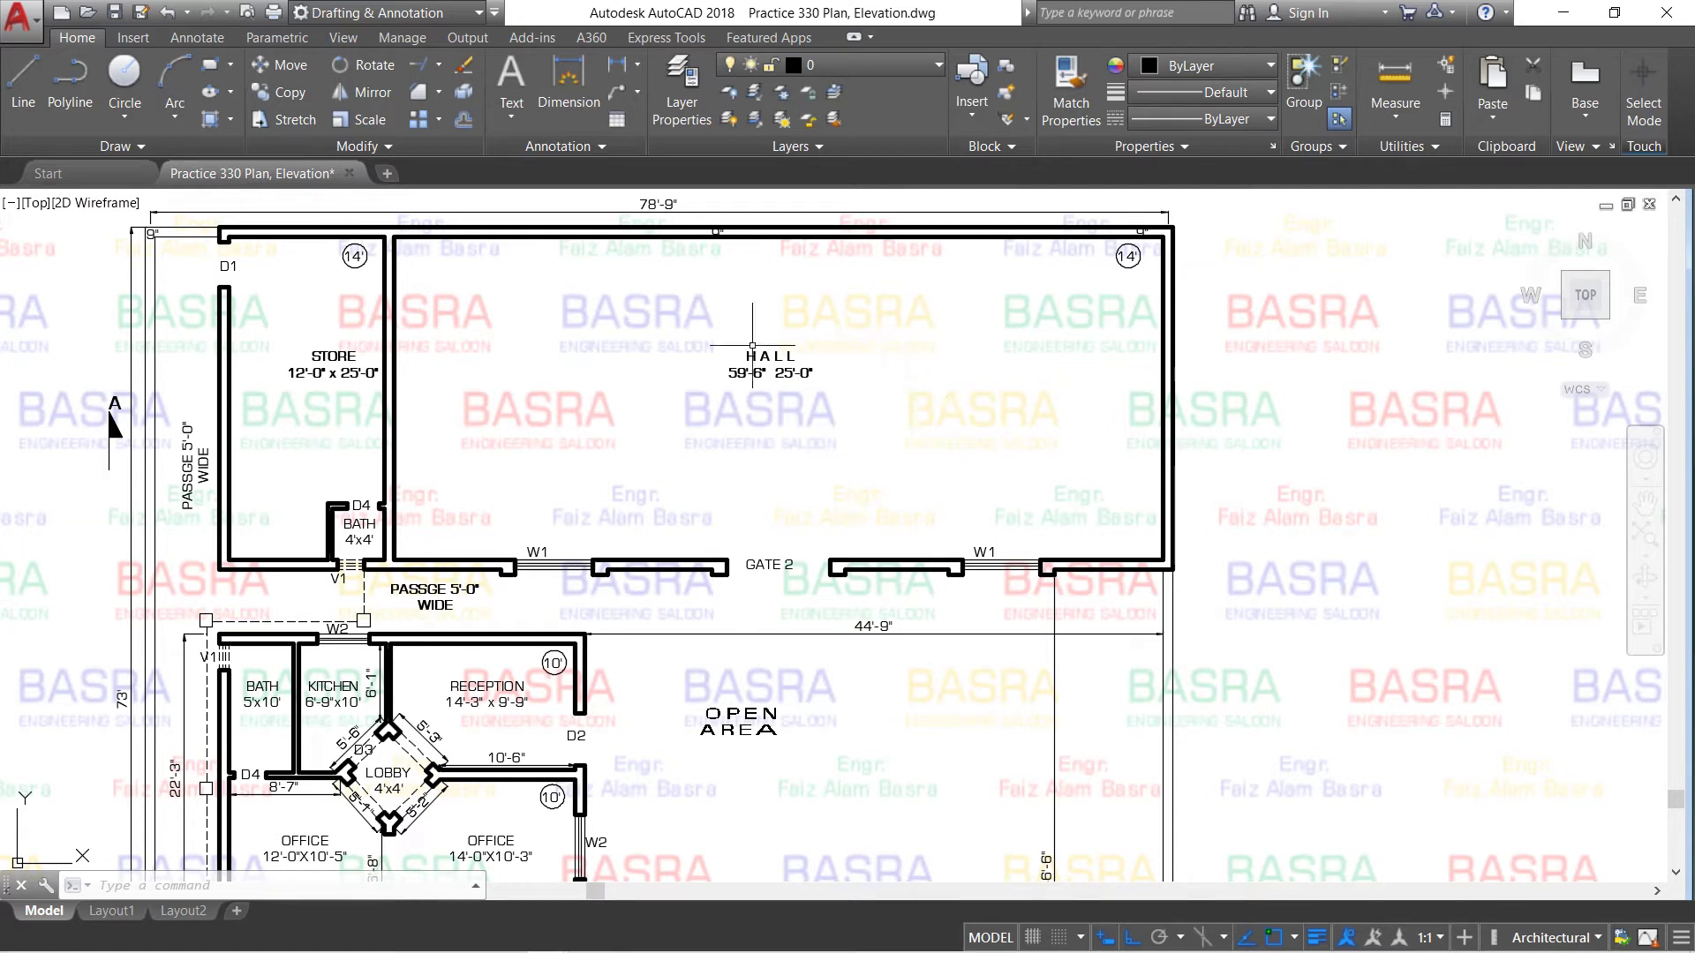
scroll(803, 375, up, 2)
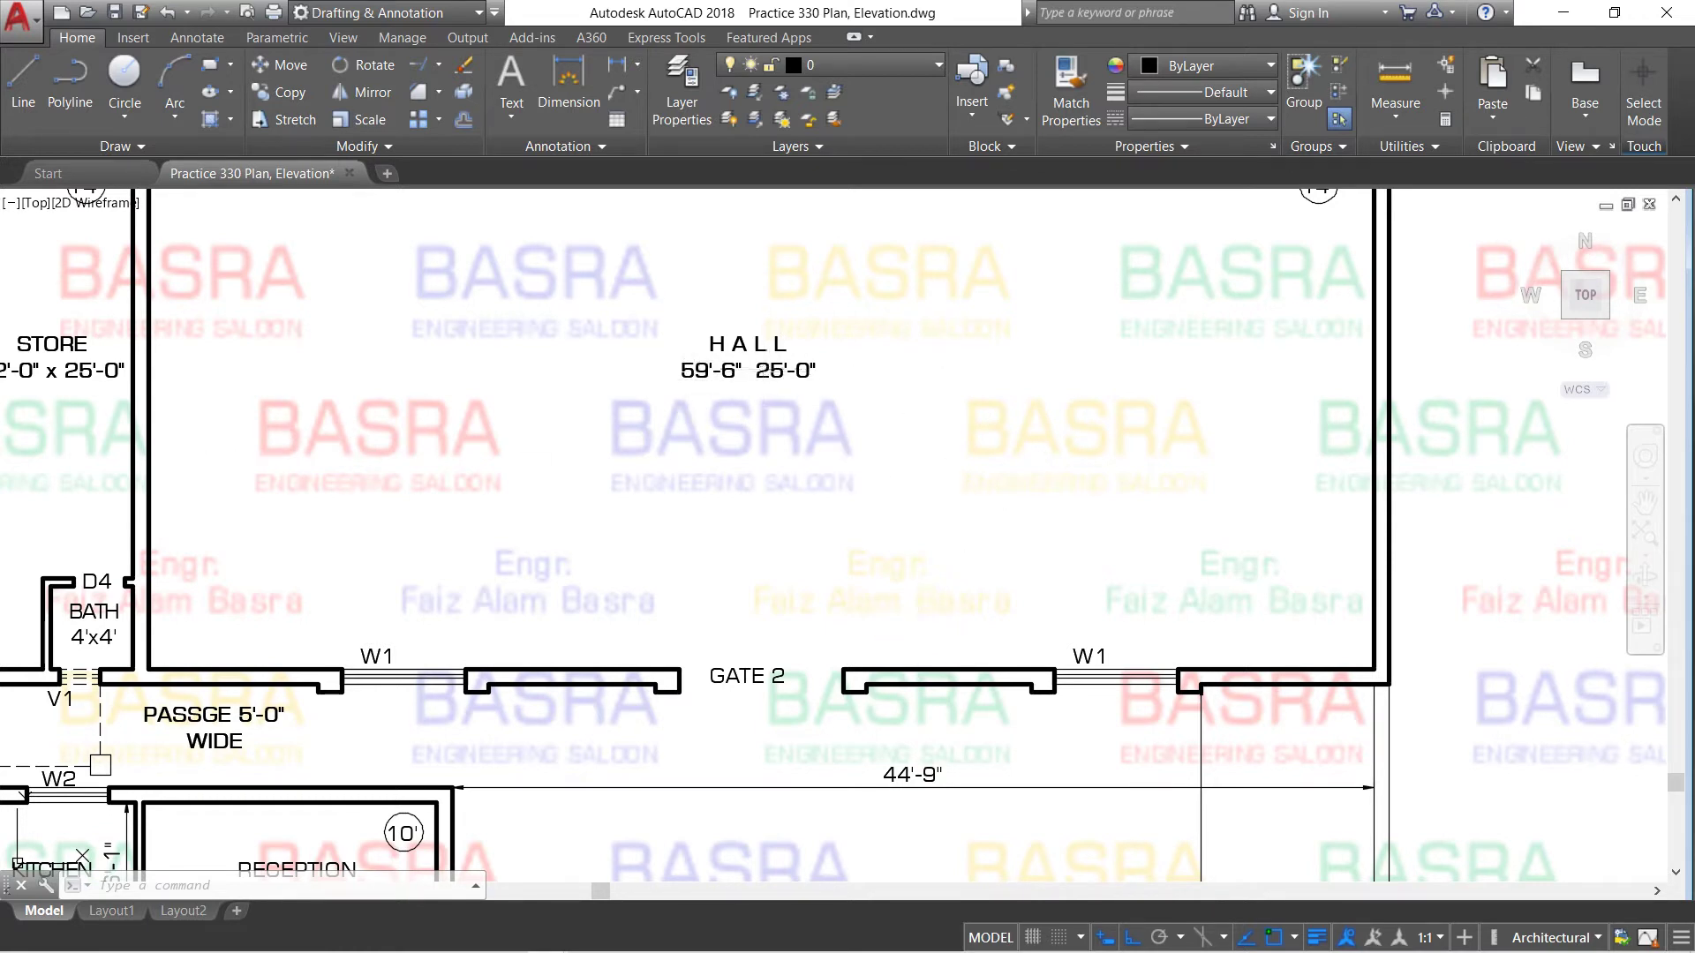
Insert an 'x' in the HALL label so it reads 59'-6" x 25'-0".
click(748, 356)
double_click(748, 367)
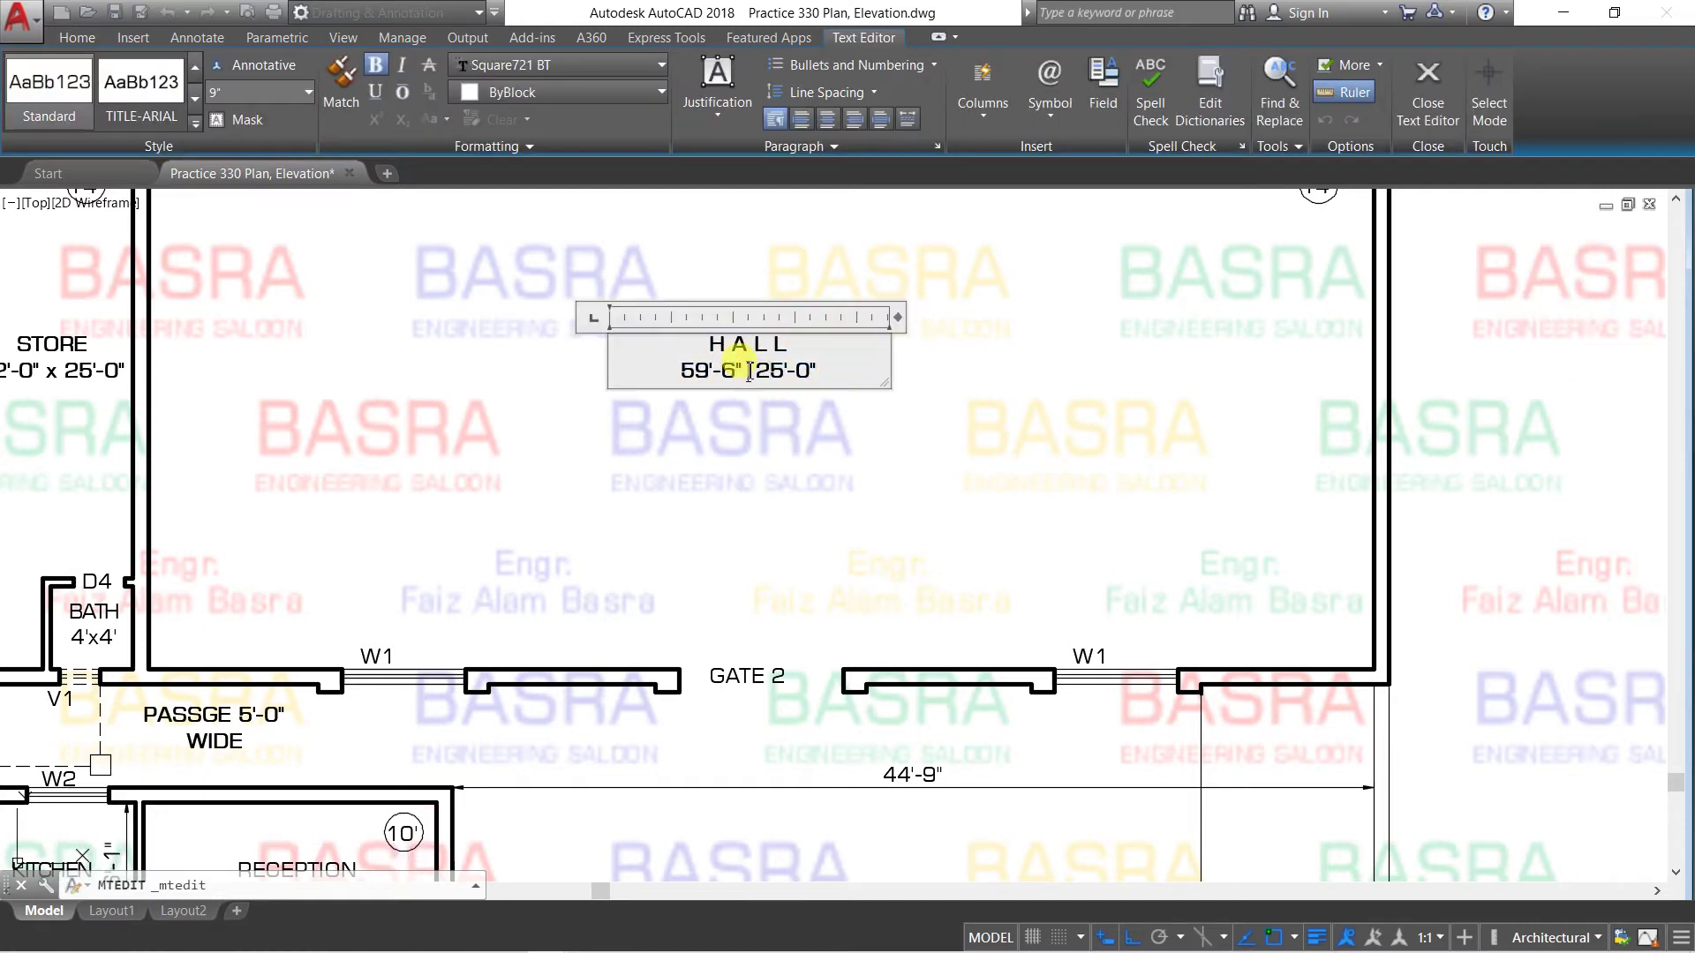
text(x)
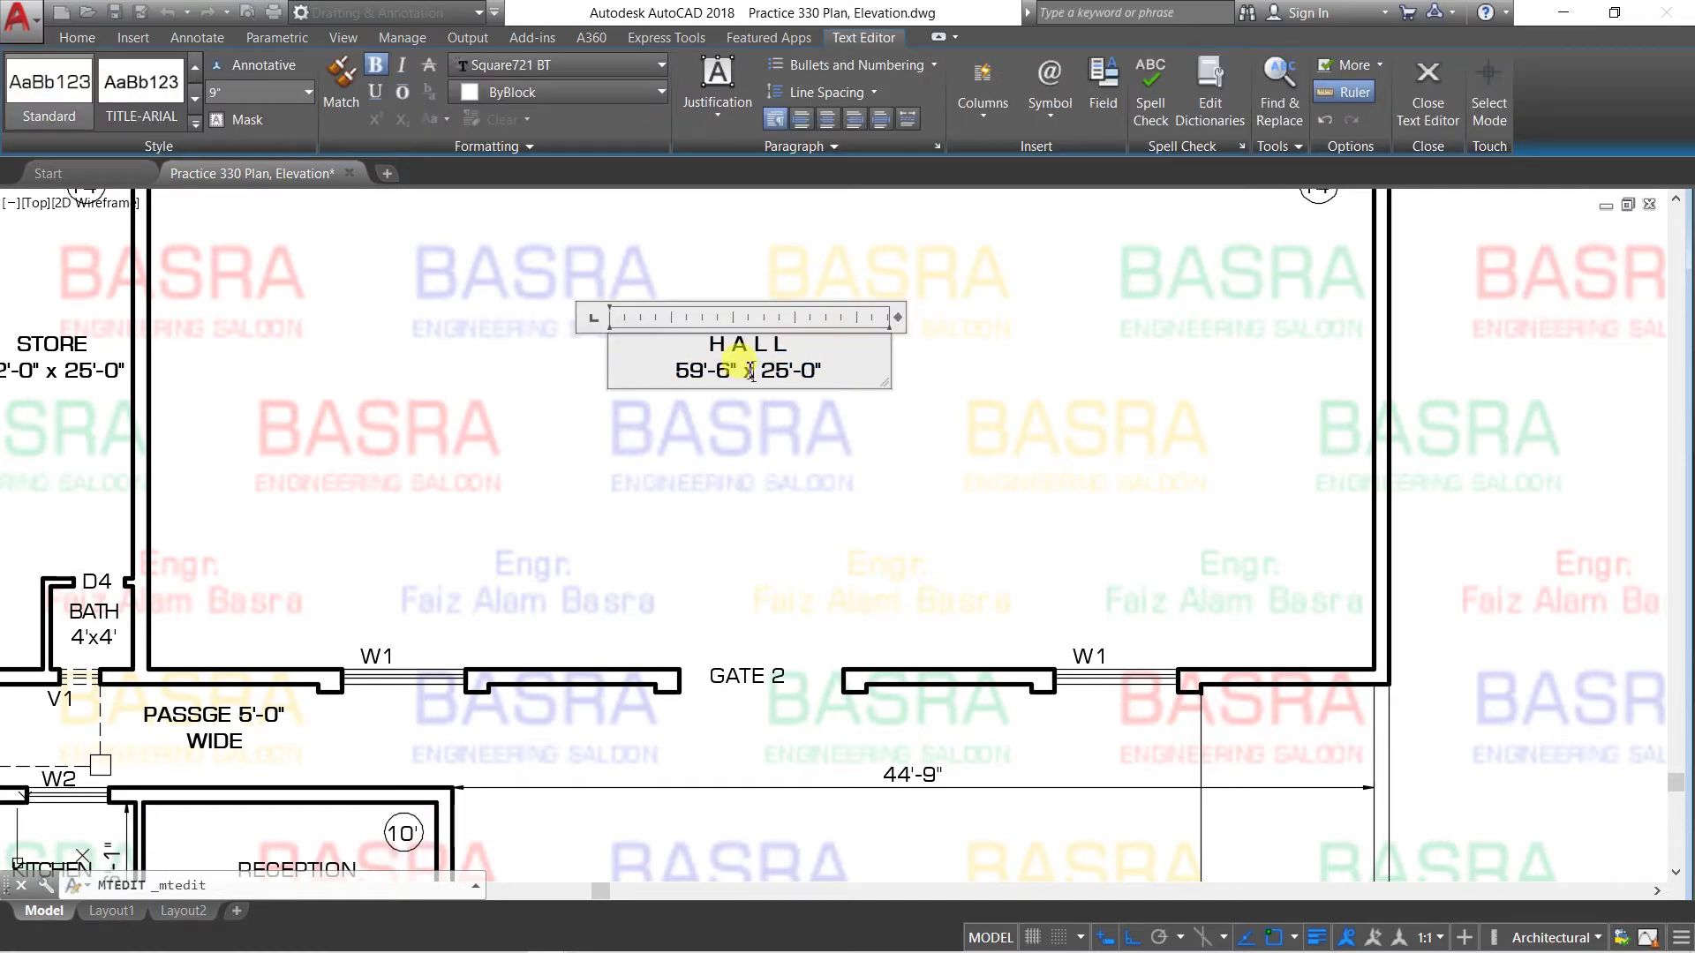
click(746, 406)
scroll(856, 474, down, 2)
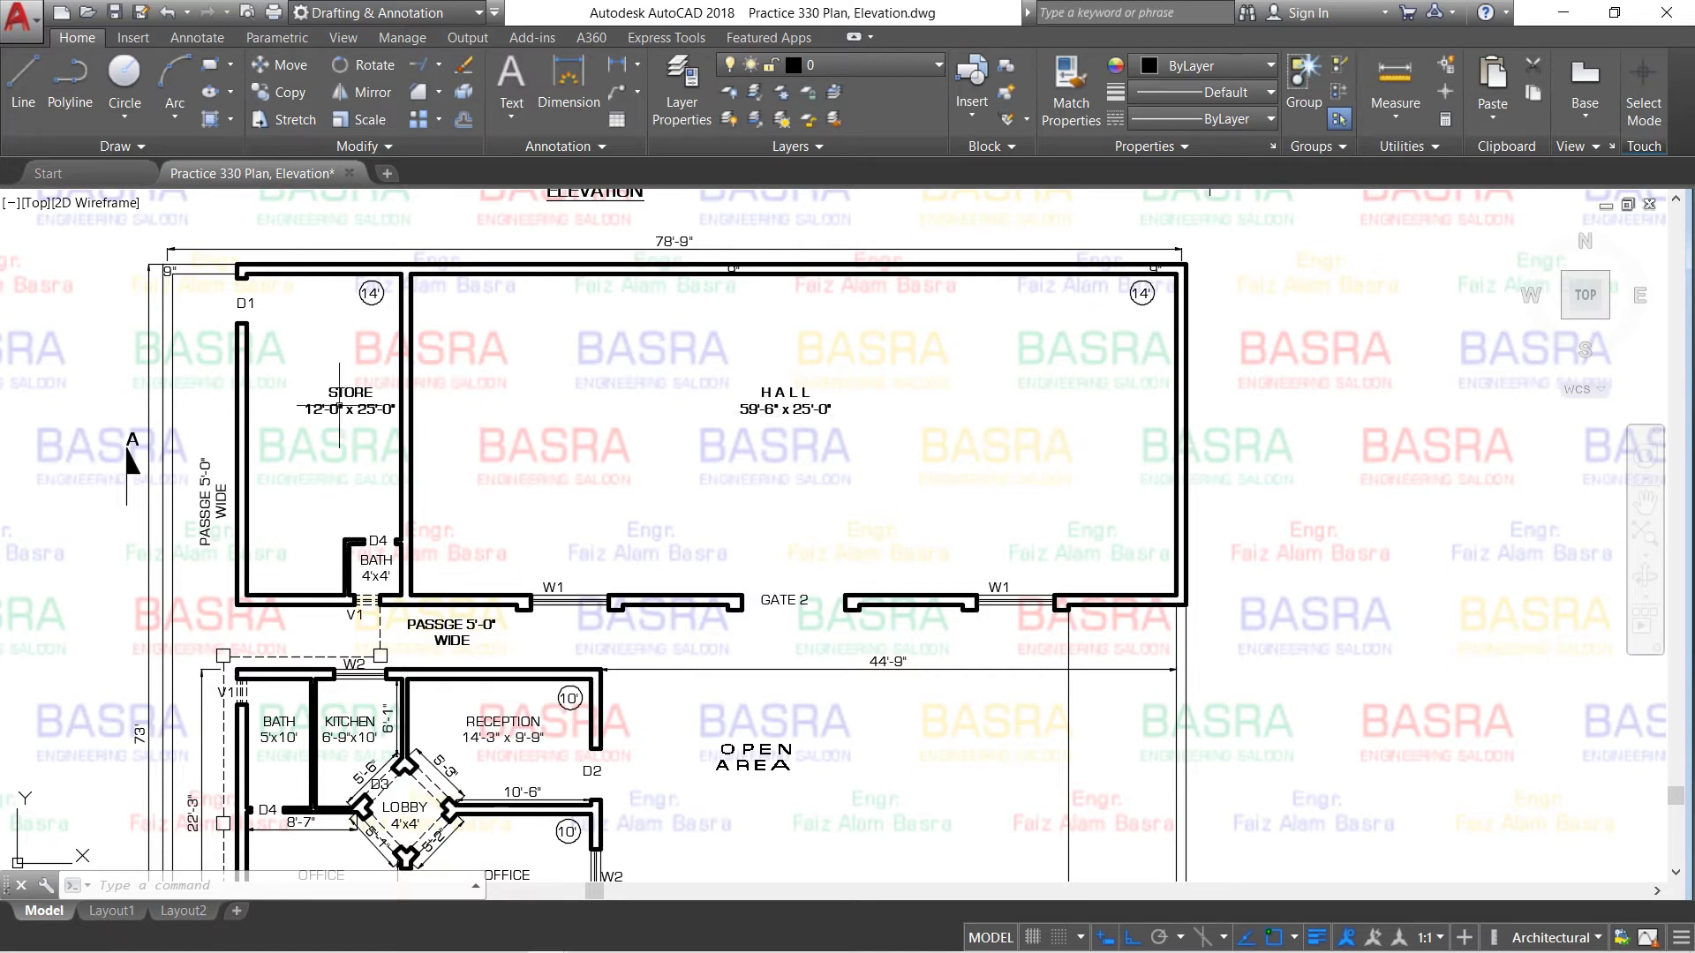
Widen the PASSGE 5'-0" WIDE label's text box so it fits on one line.
scroll(176, 440, up, 2)
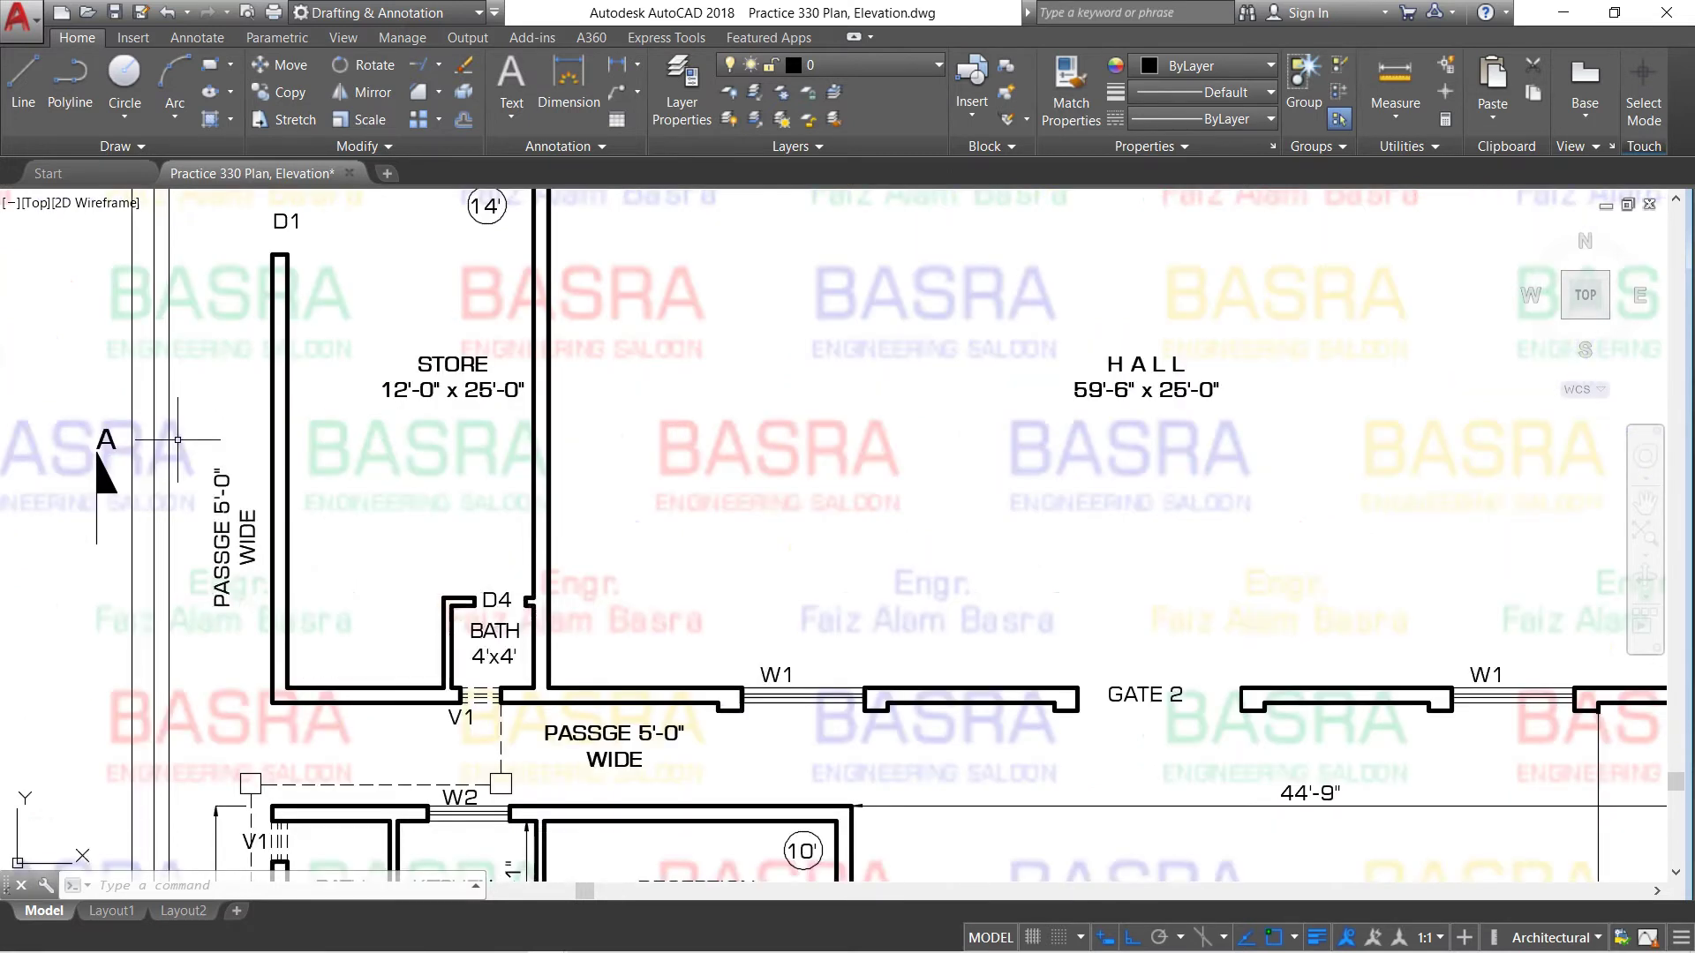
click(227, 529)
click(234, 461)
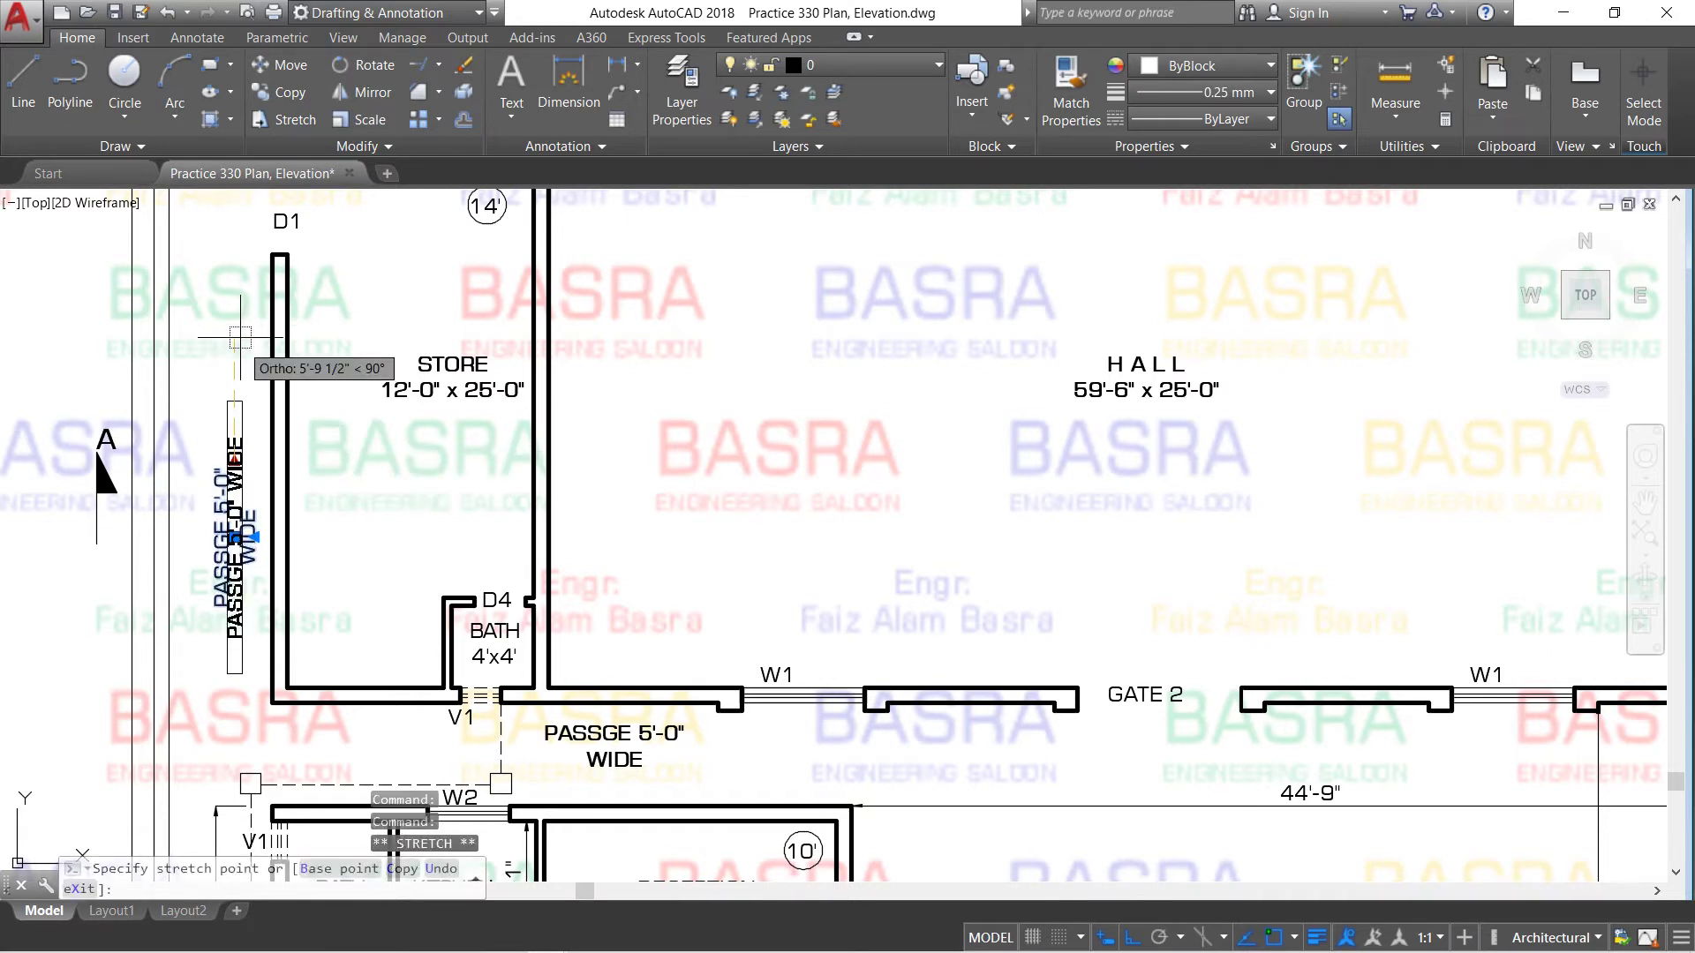
click(233, 388)
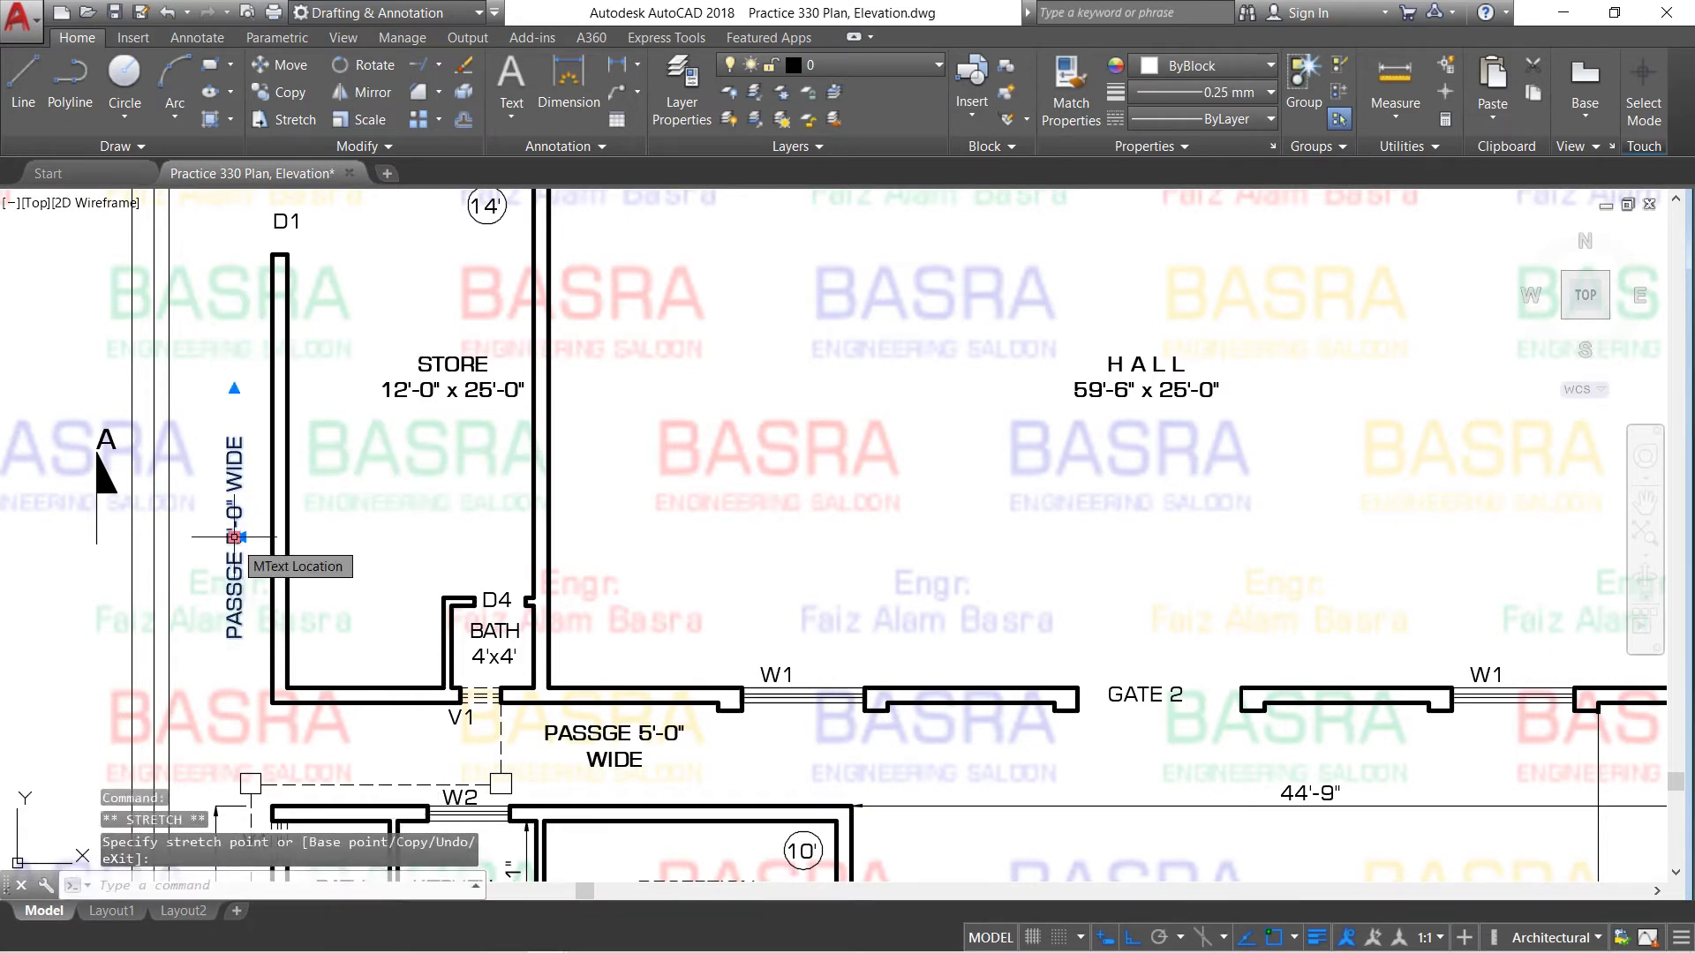
key(Escape)
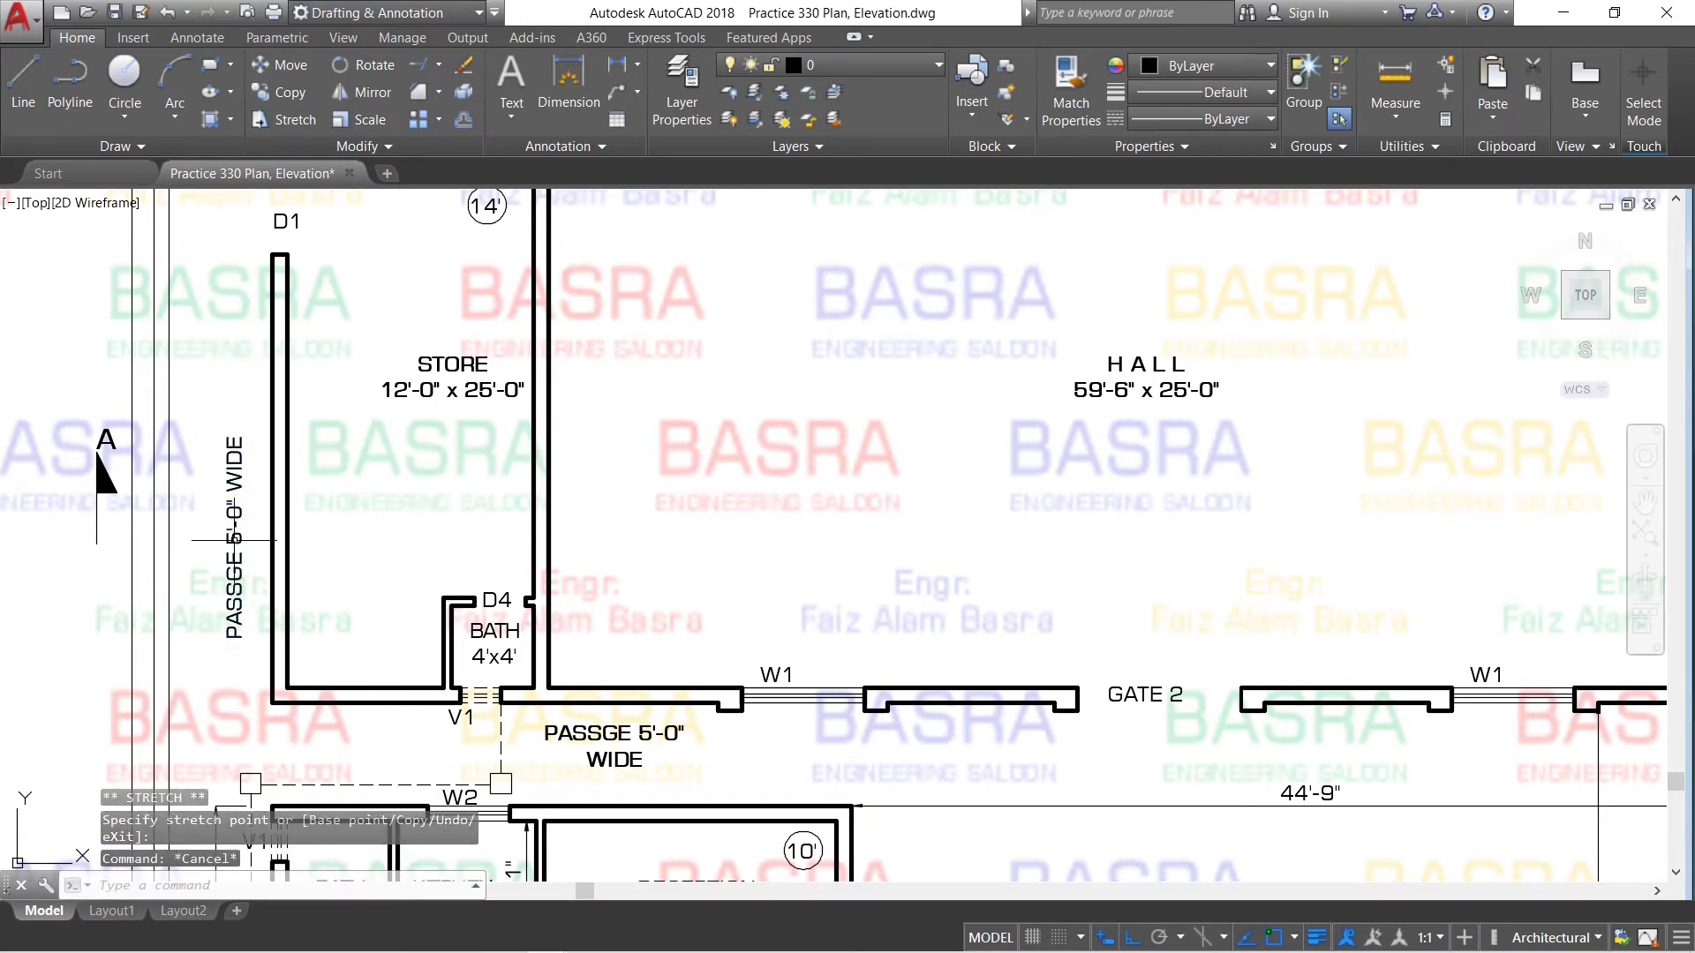
scroll(233, 539, down, 3)
scroll(251, 468, down, 2)
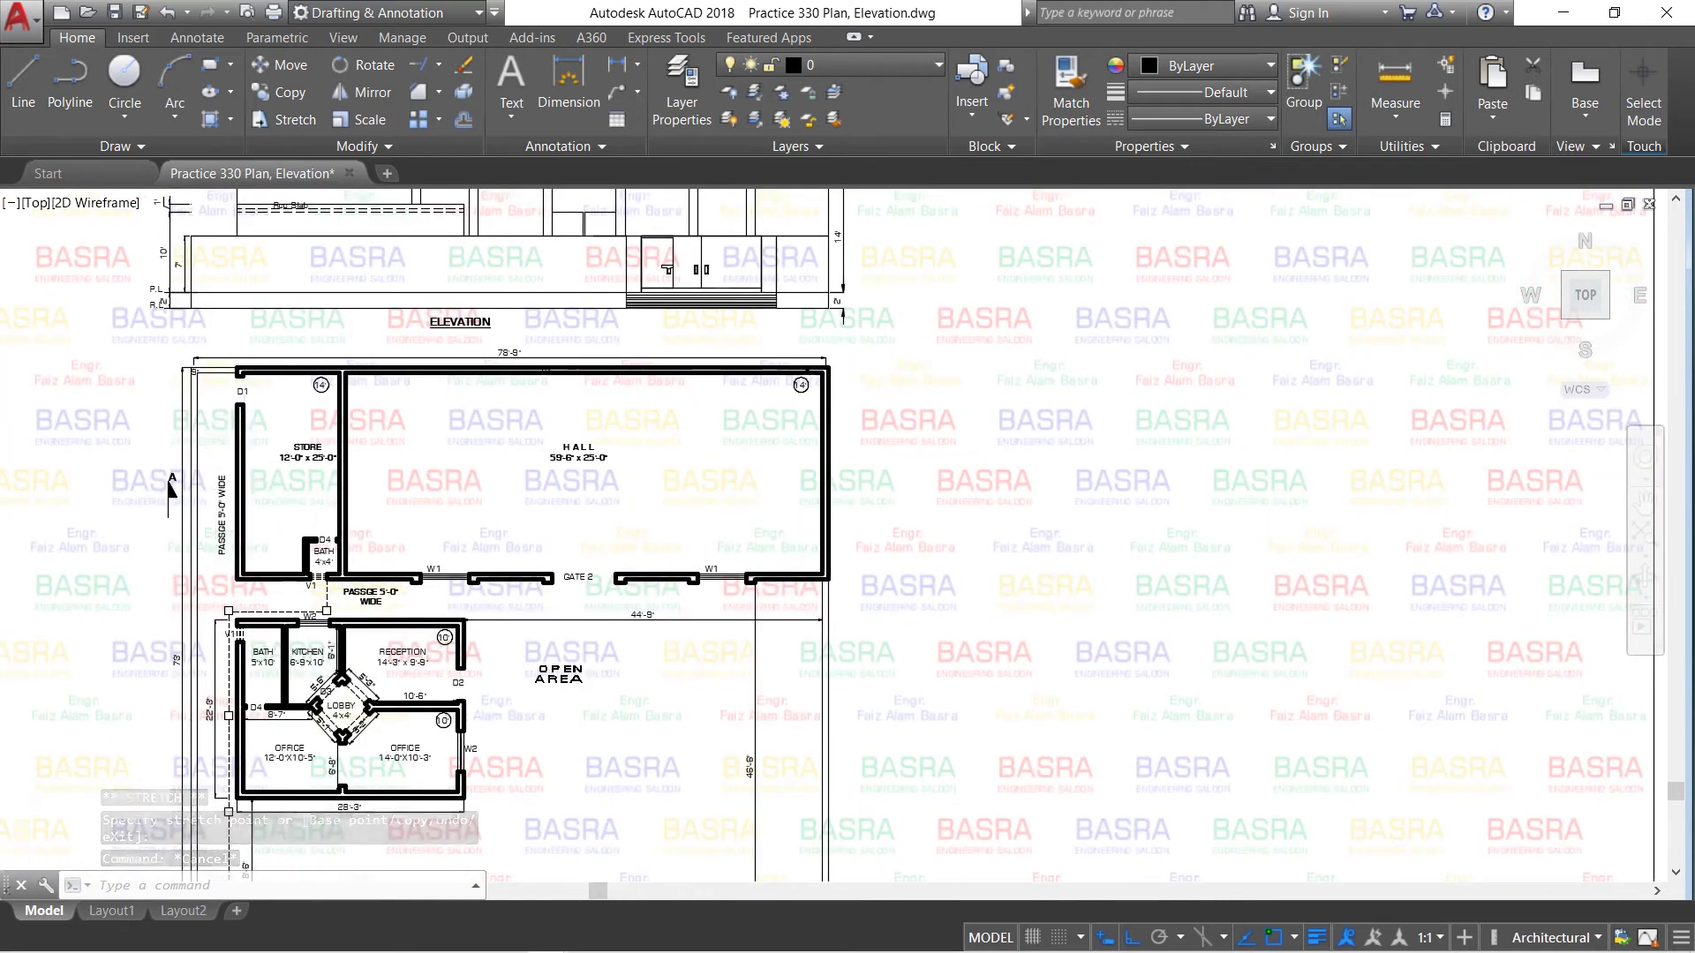
scroll(317, 466, up, 4)
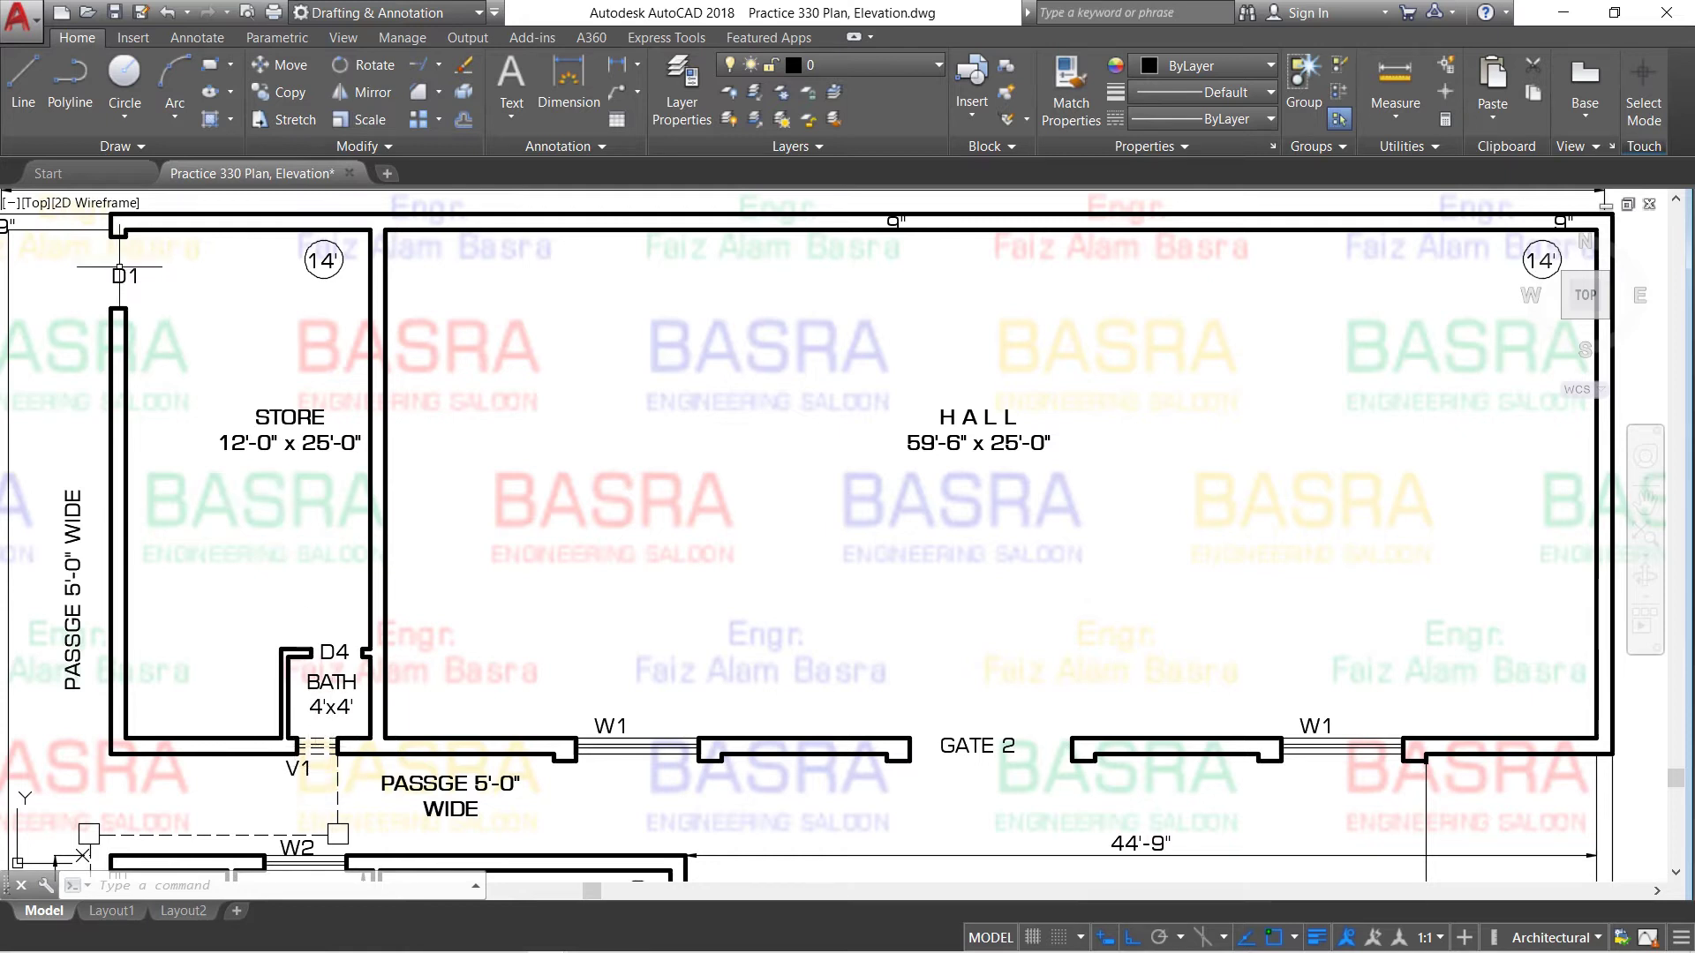
scroll(291, 529, down, 2)
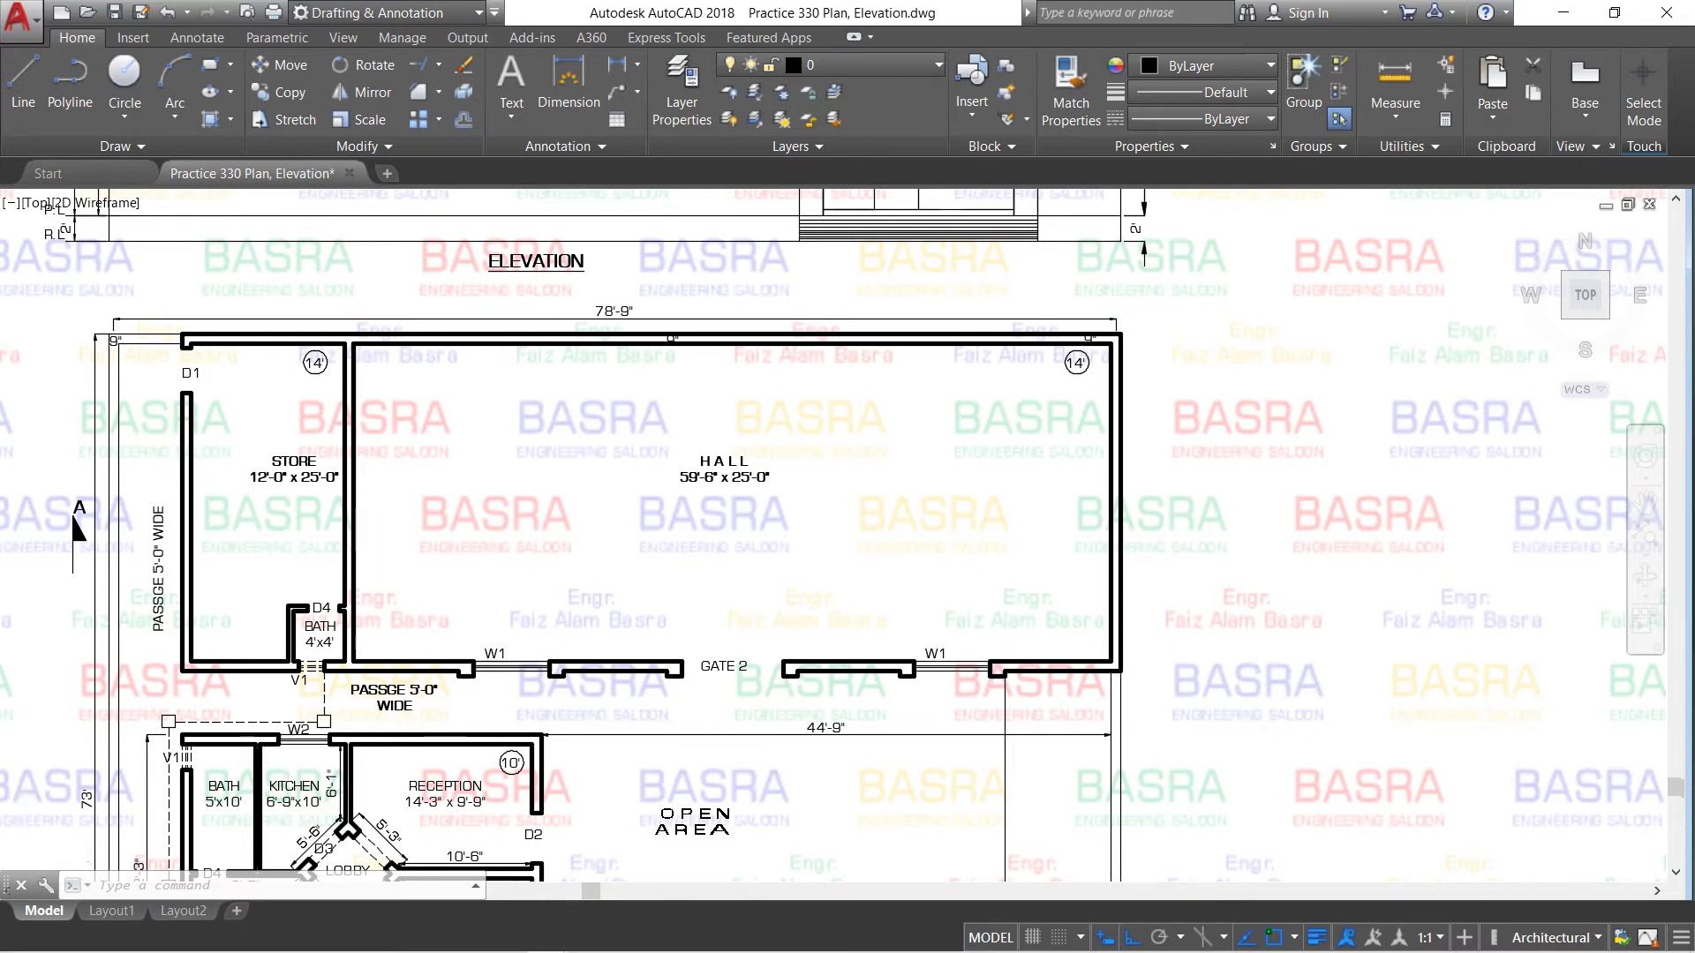
scroll(303, 728, up, 4)
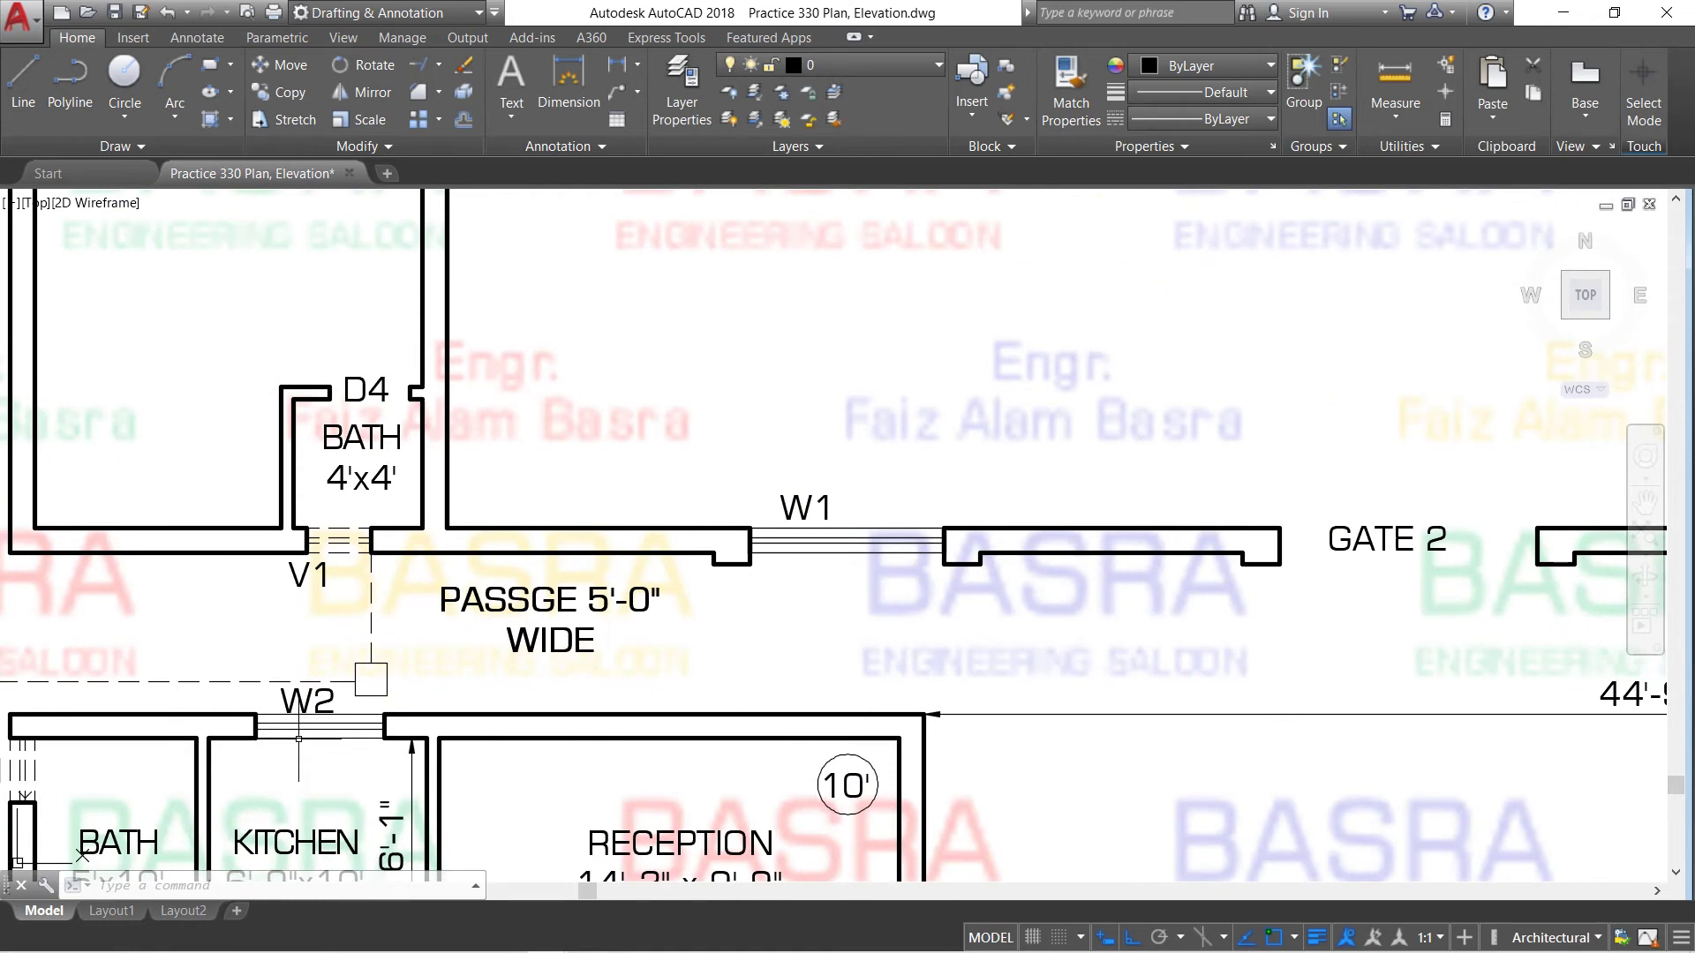
scroll(303, 716, down, 6)
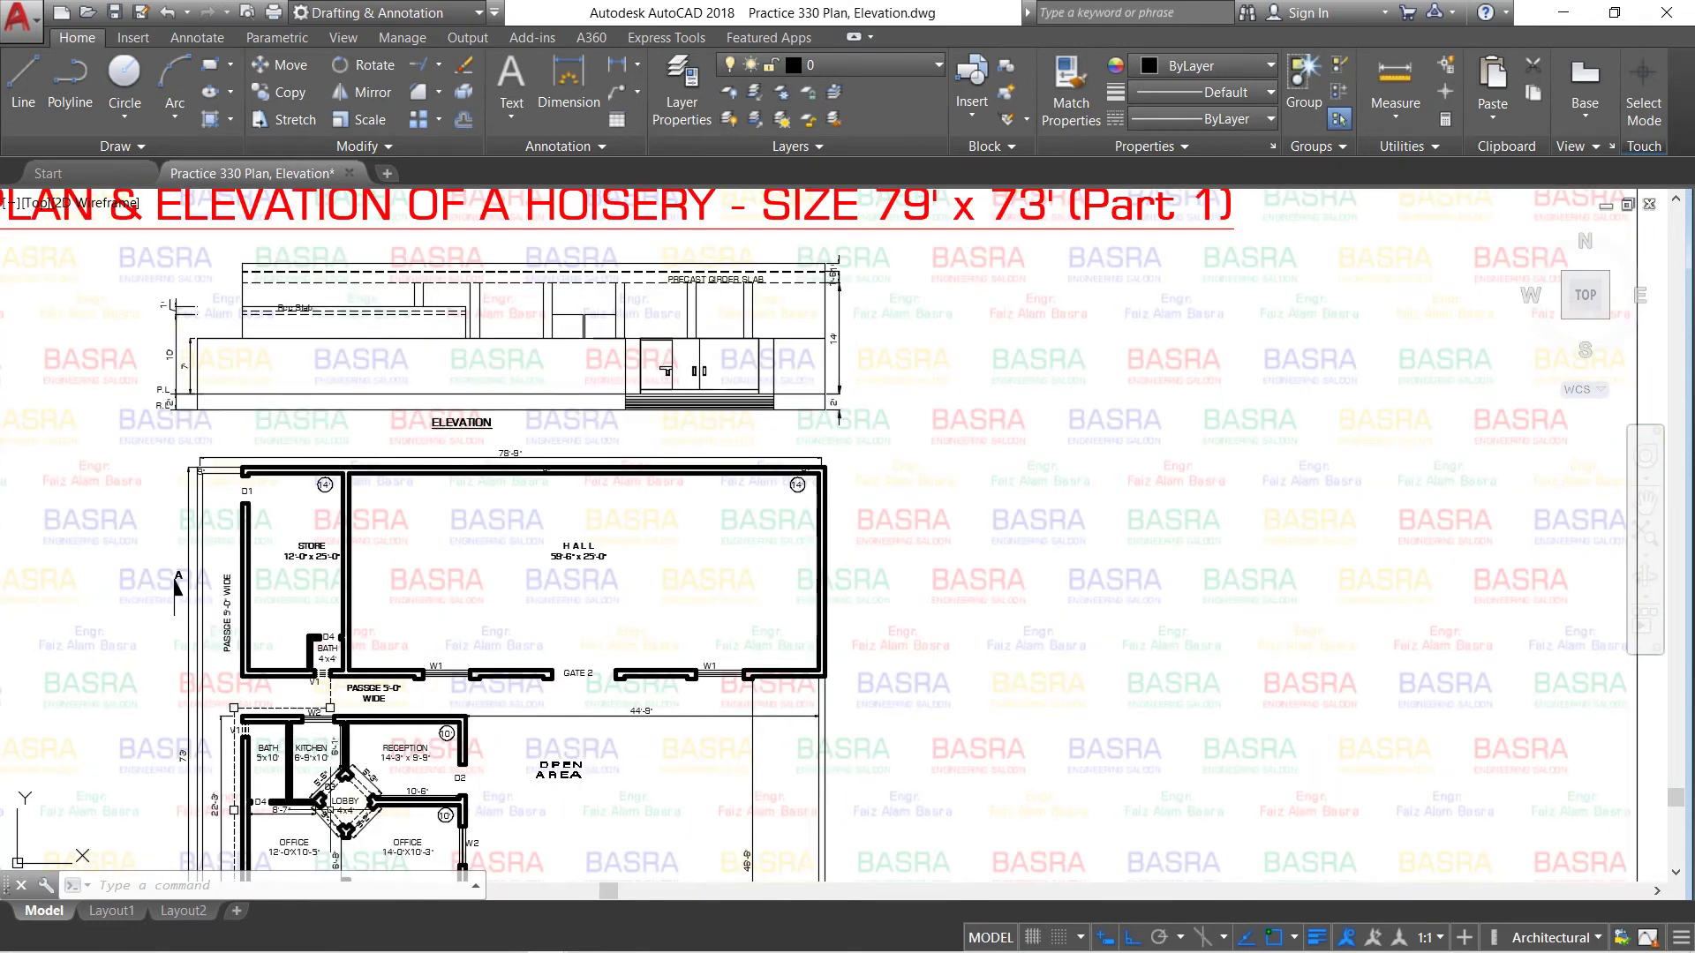
scroll(331, 823, up, 2)
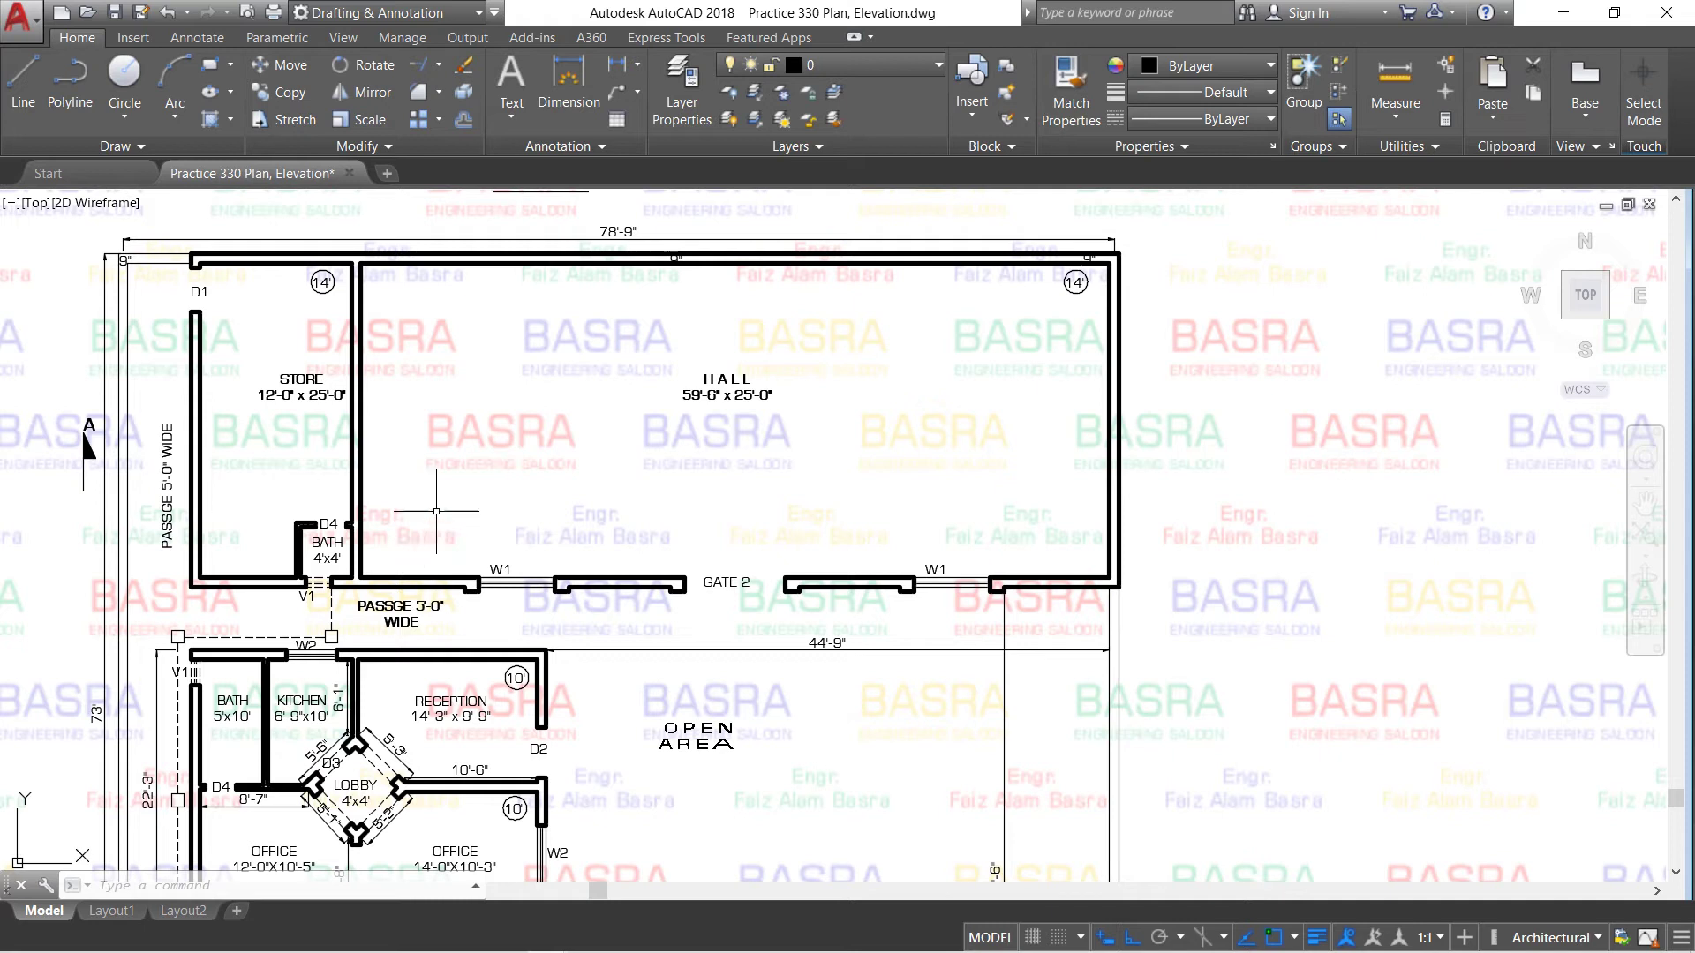
scroll(375, 387, down, 2)
scroll(397, 336, up, 3)
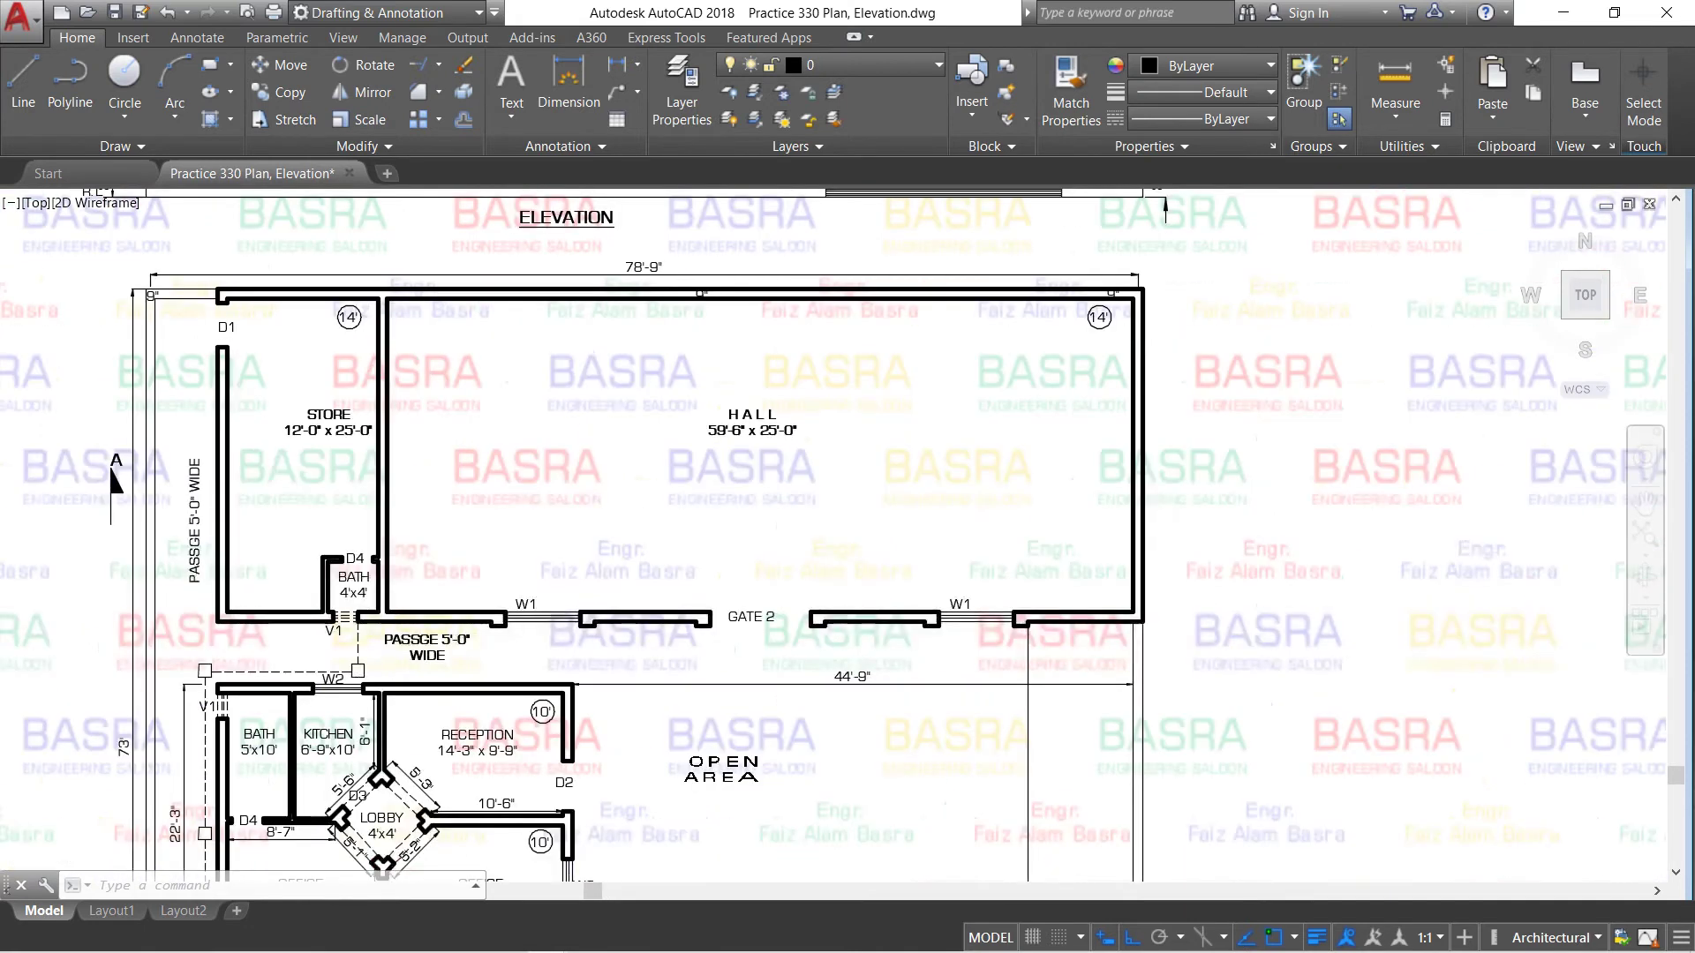
scroll(382, 326, up, 1)
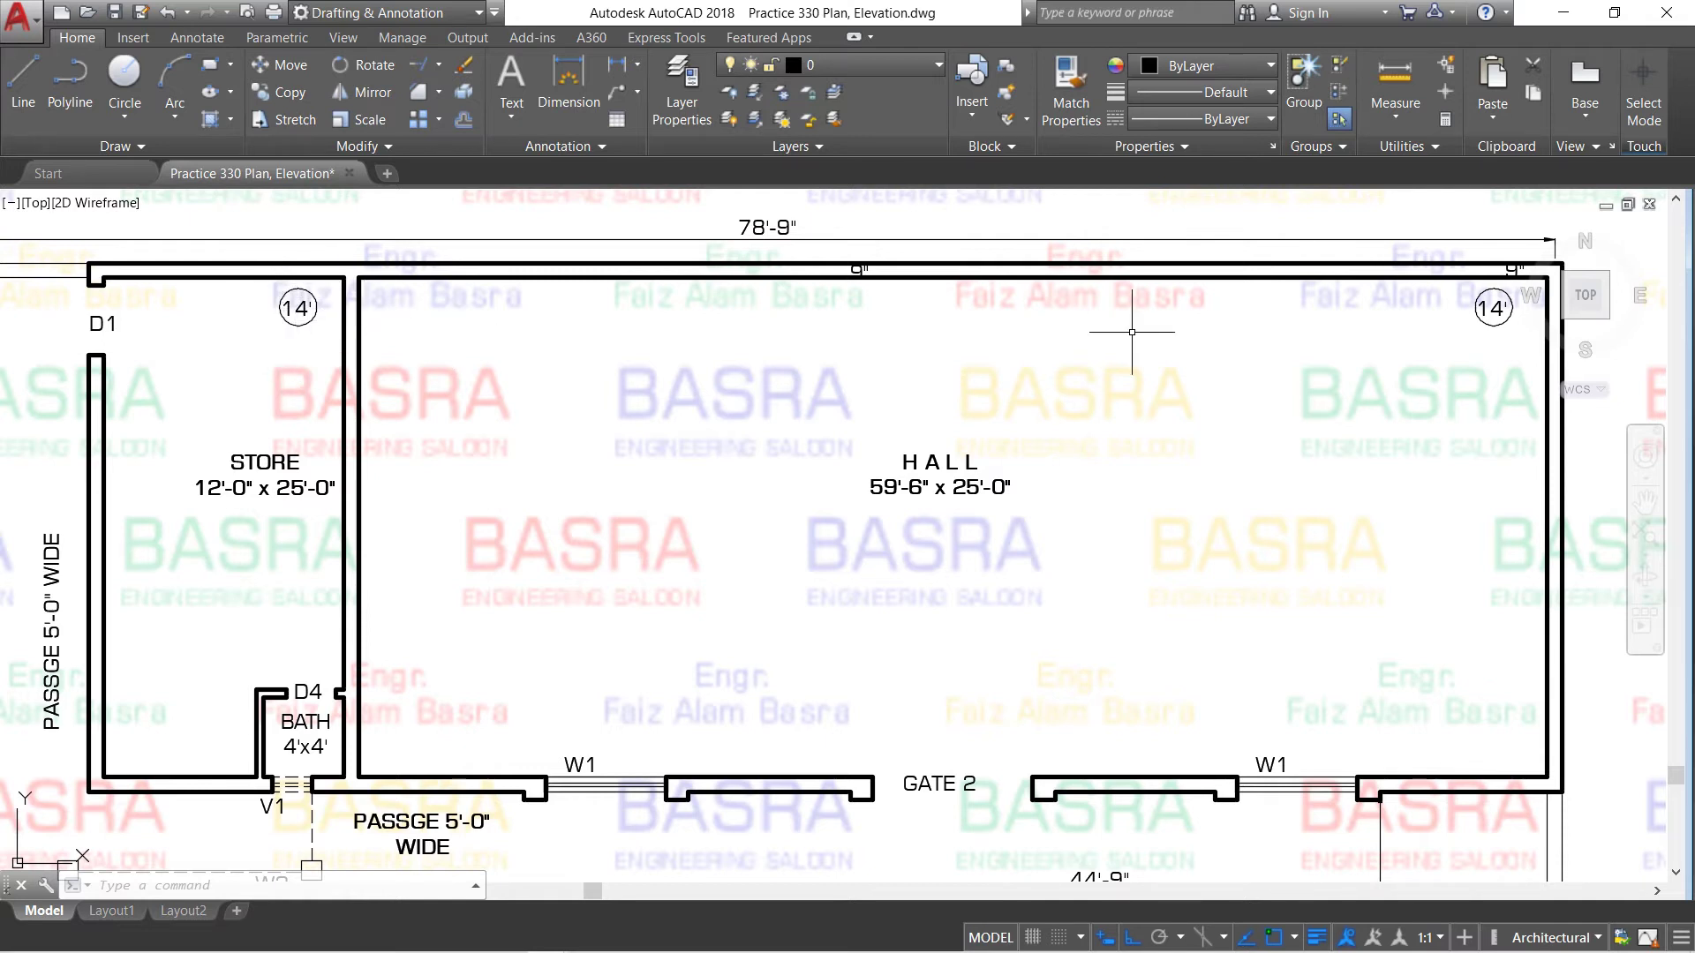
scroll(398, 318, down, 2)
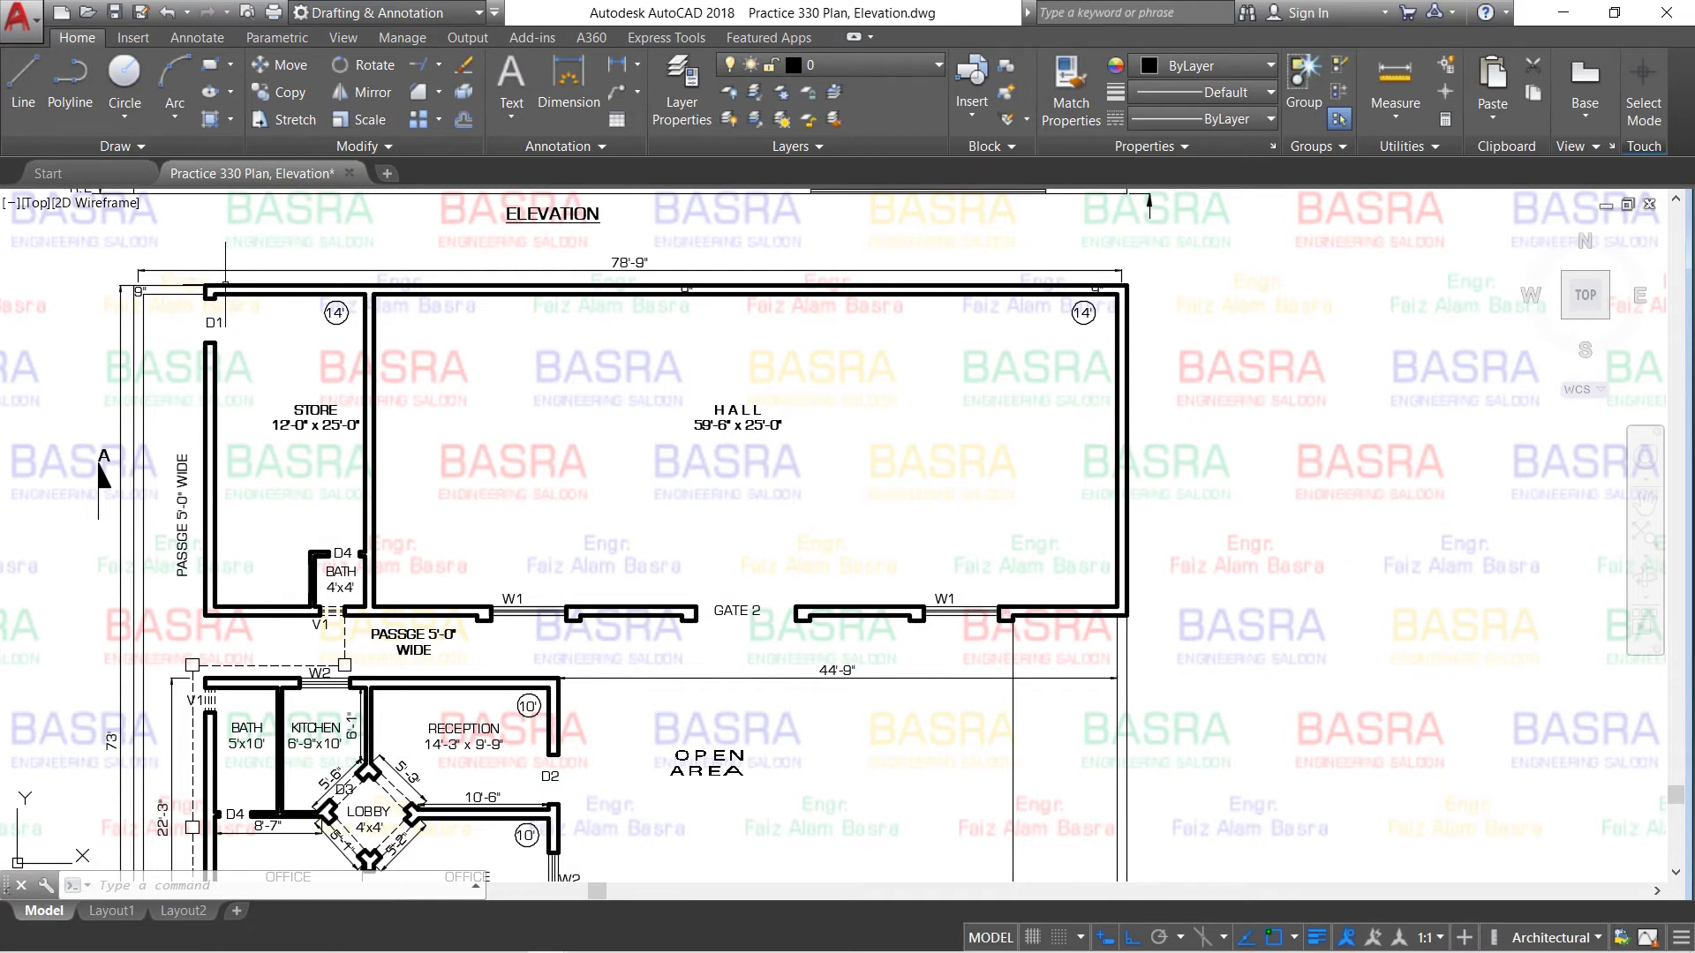
scroll(205, 298, up, 4)
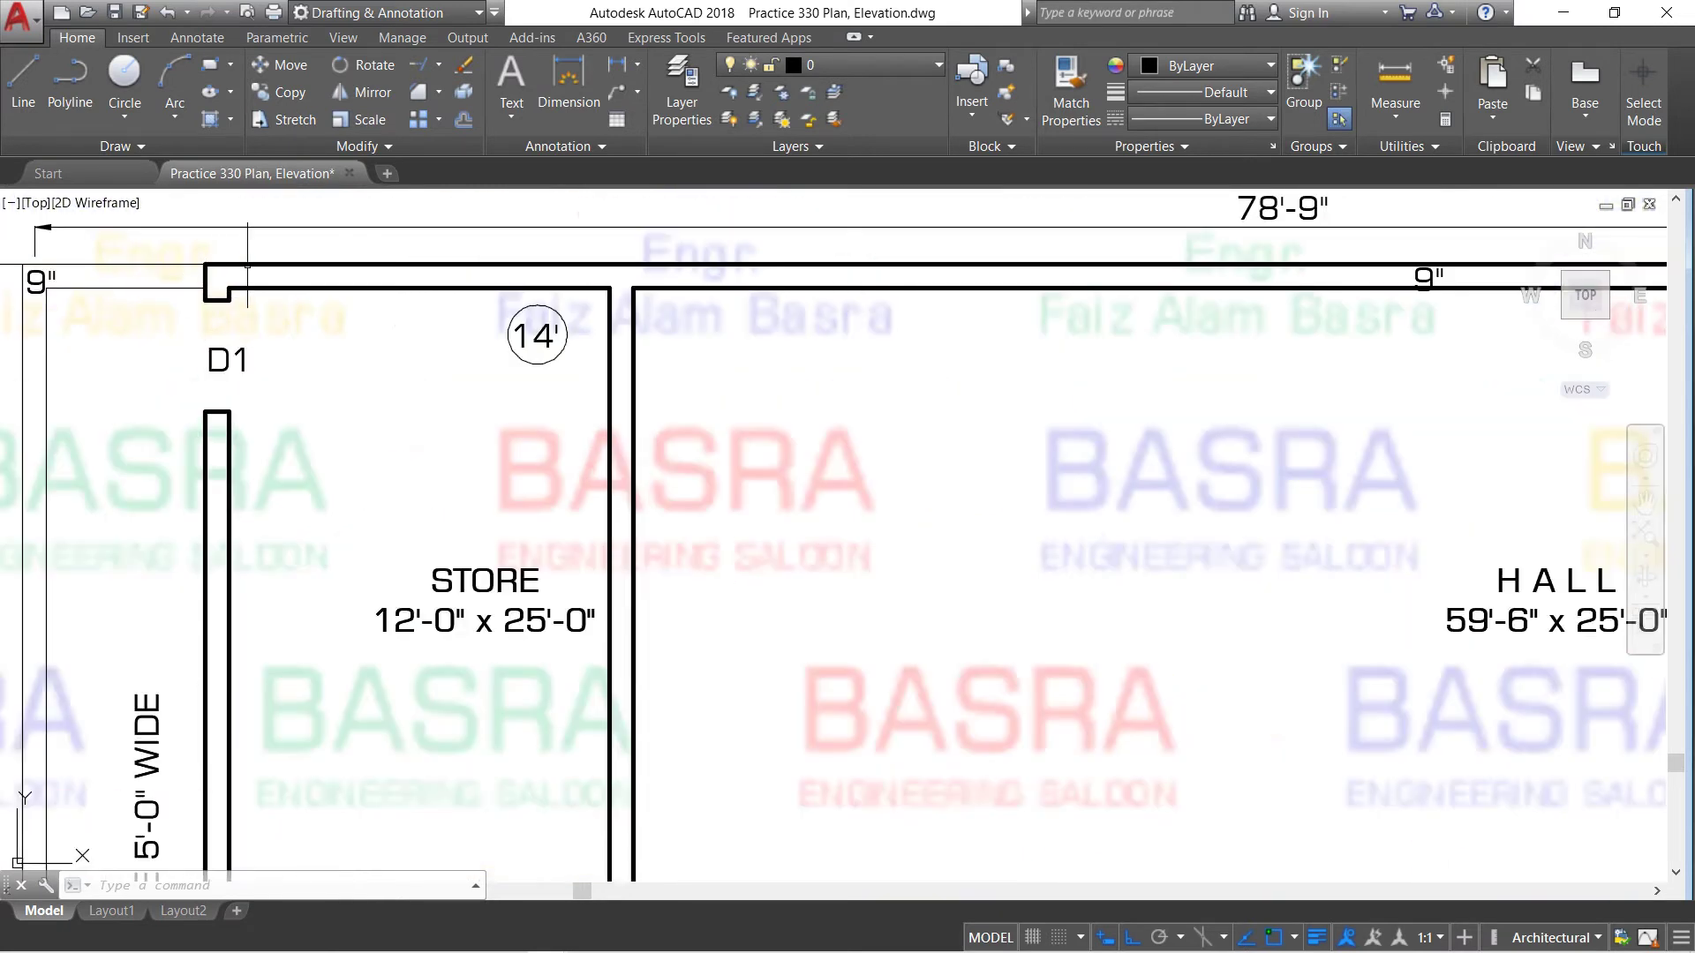
scroll(211, 281, down, 4)
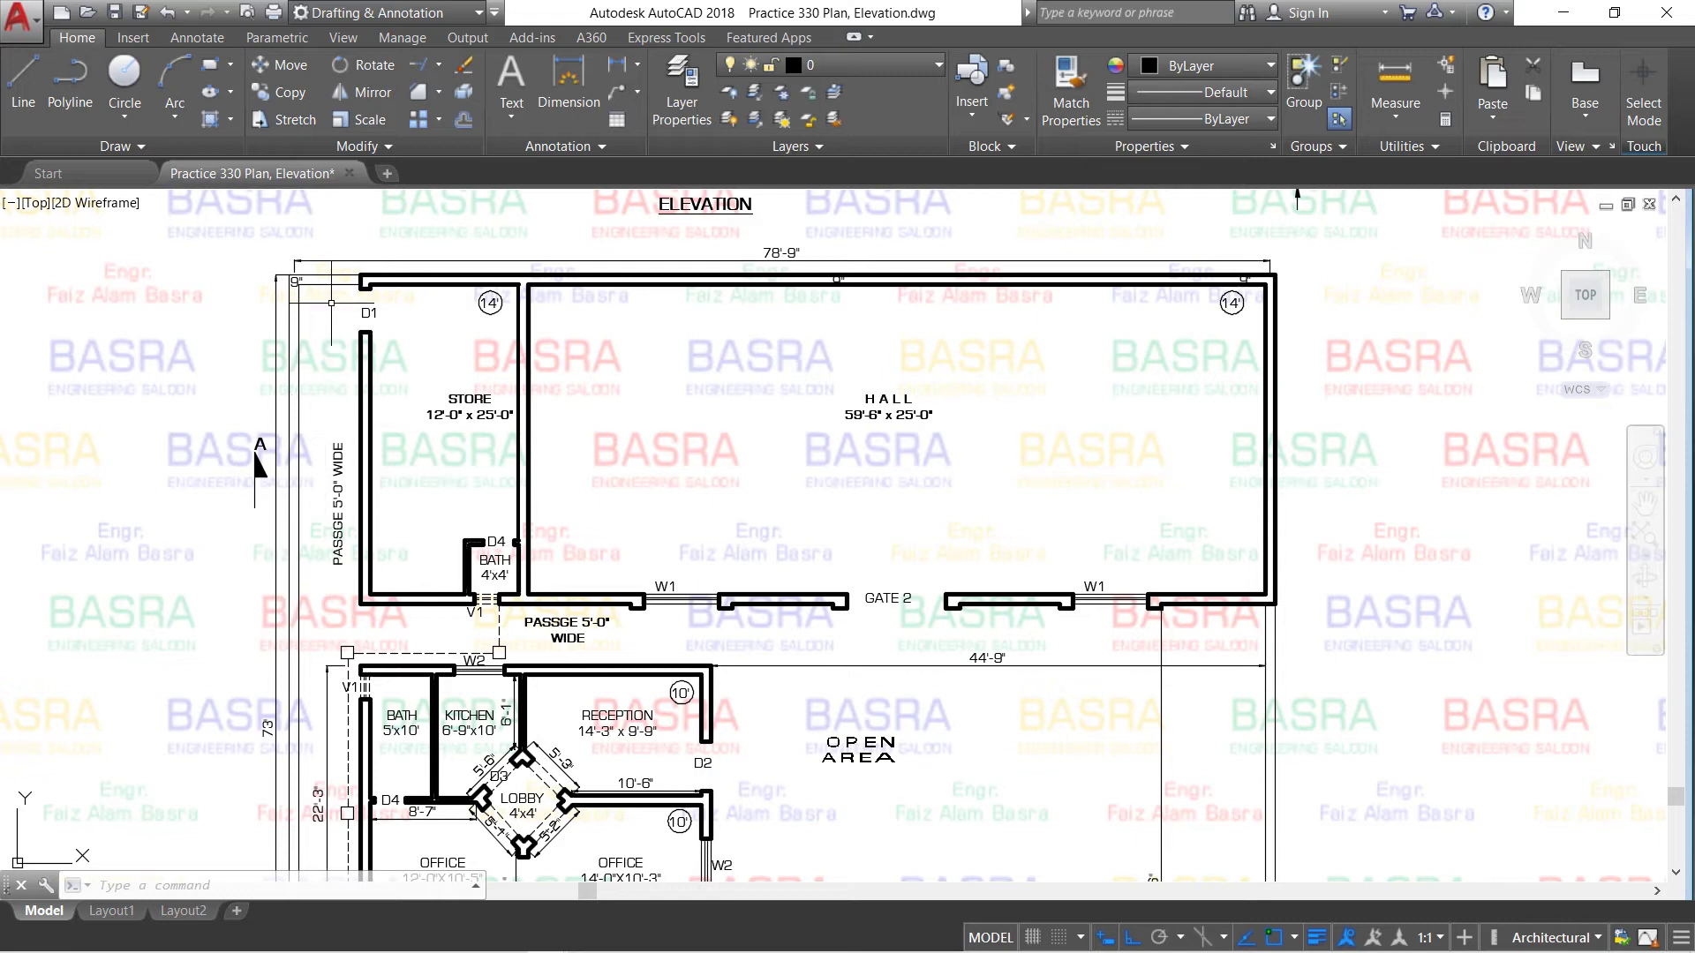
scroll(332, 273, down, 2)
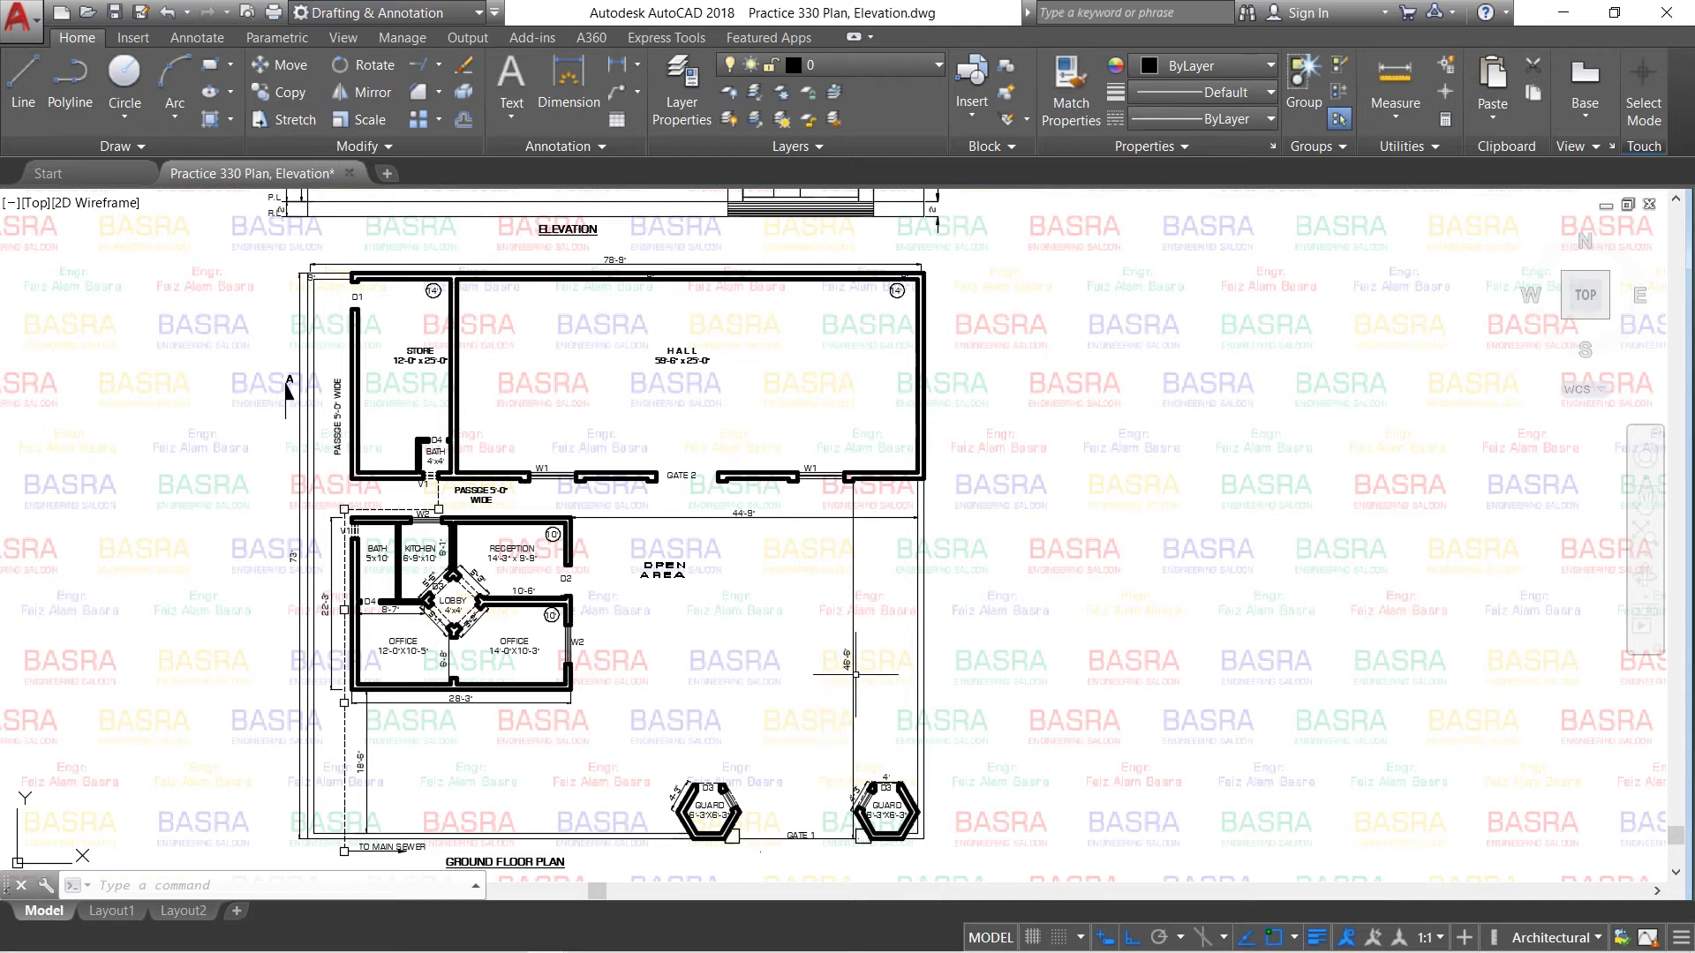
scroll(854, 587, up, 2)
scroll(861, 579, up, 2)
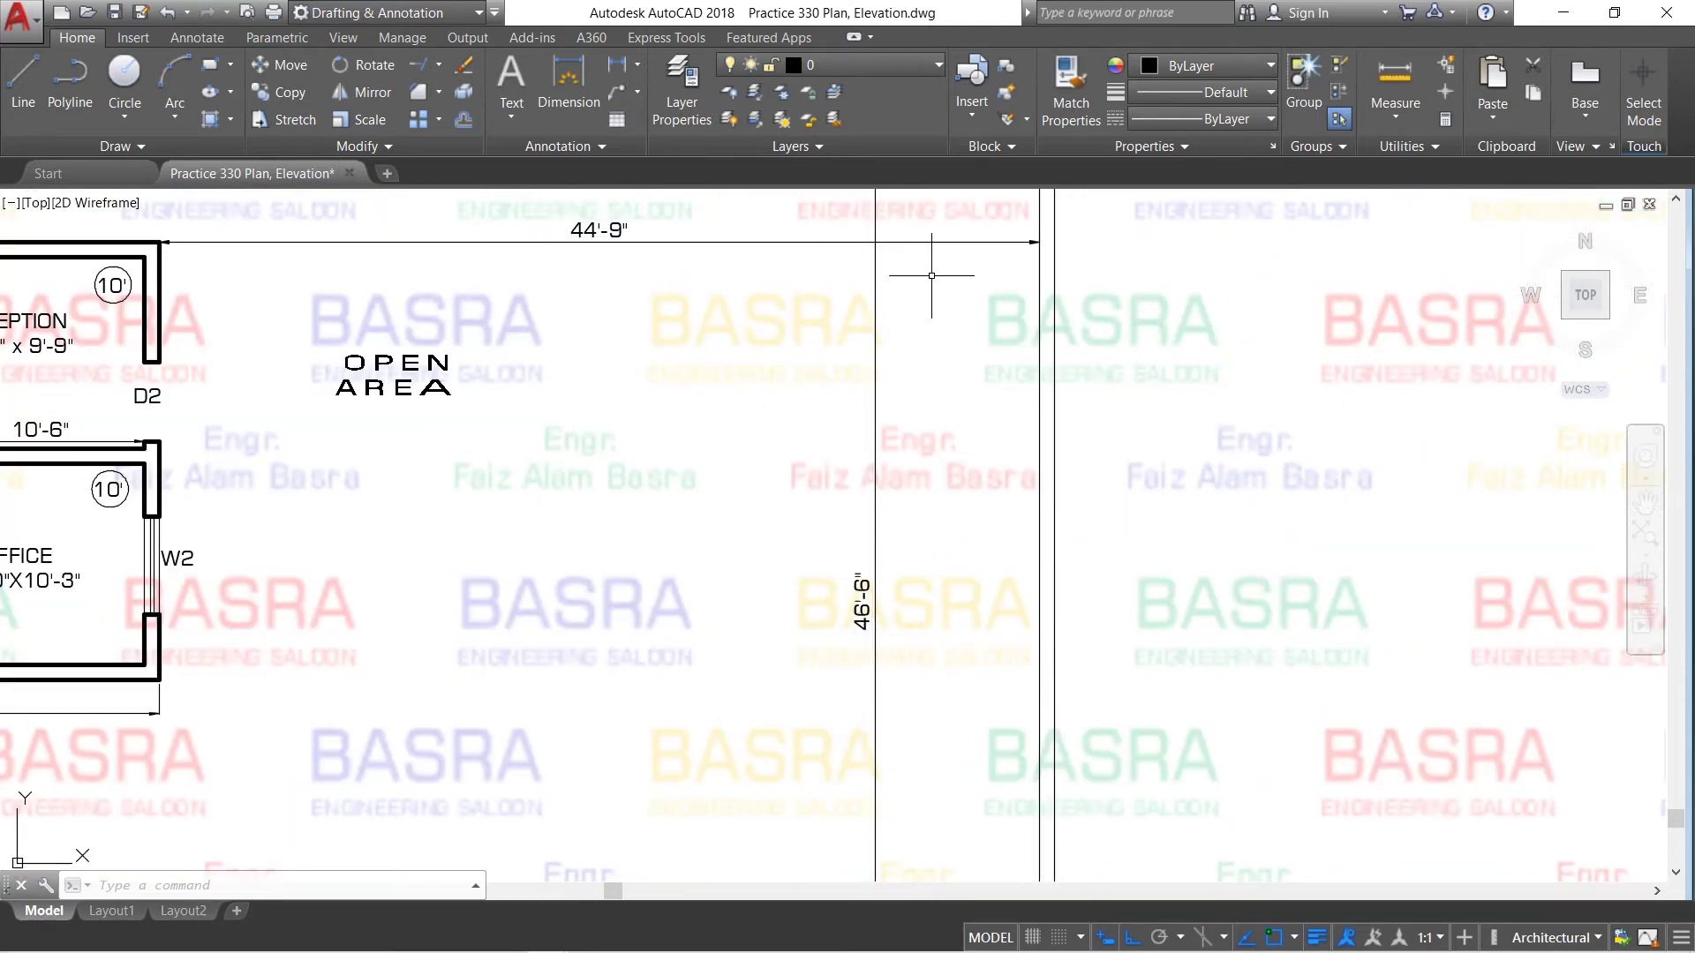
scroll(692, 334, down, 4)
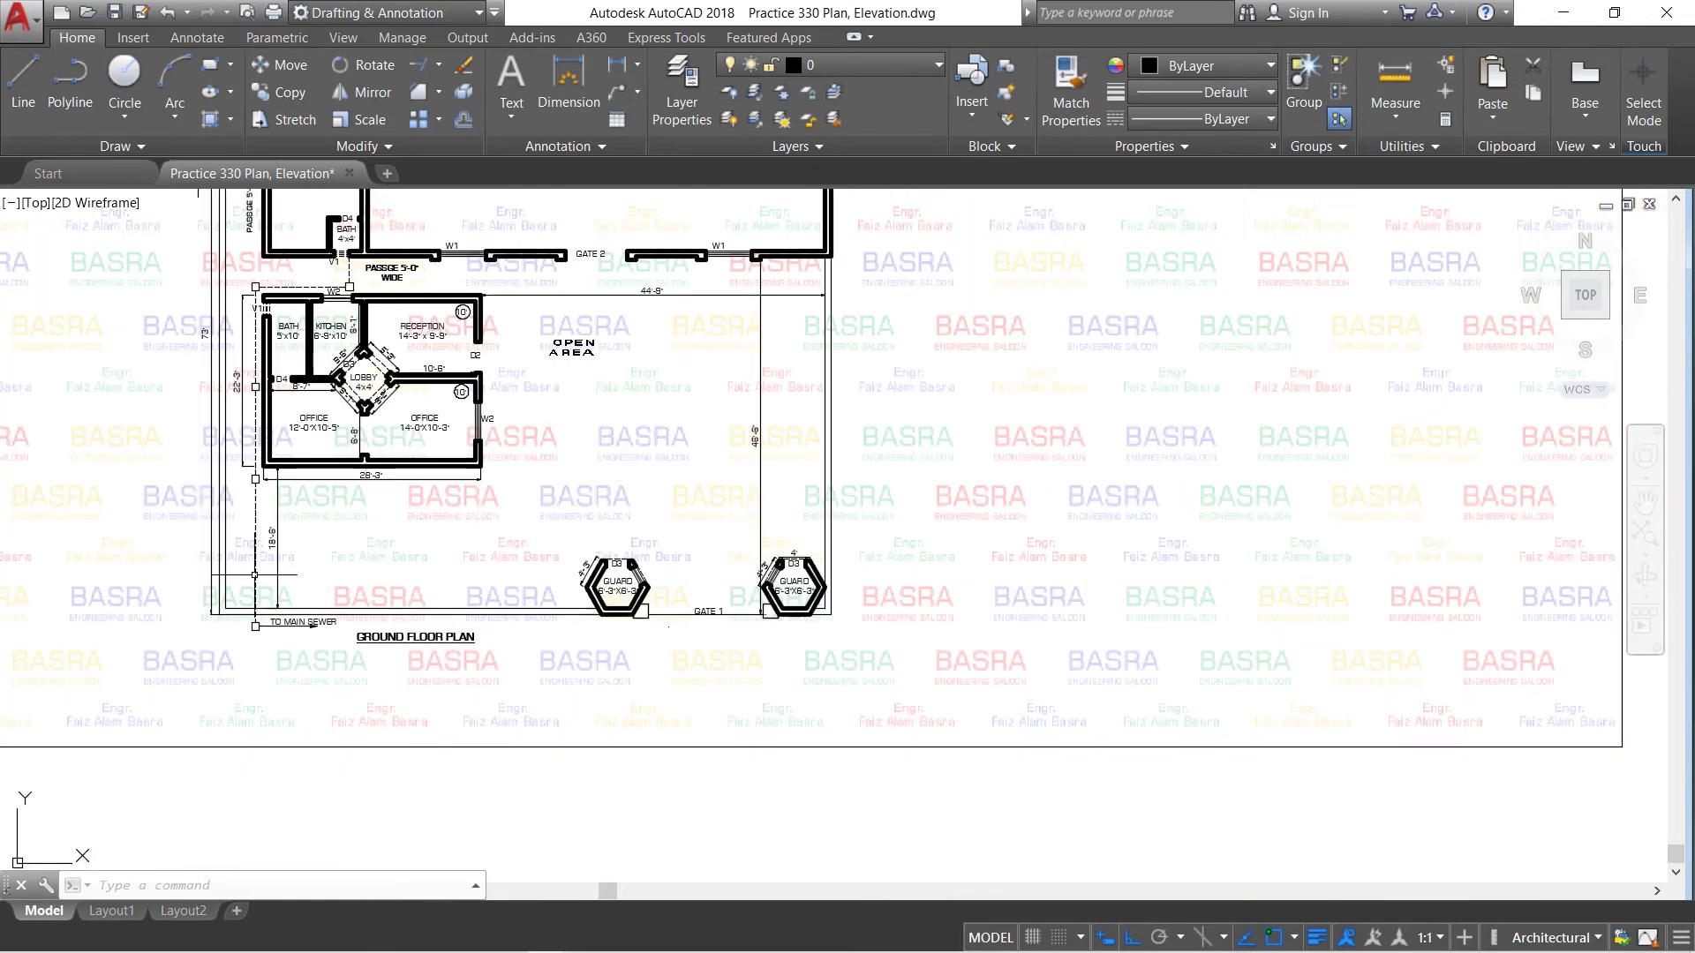
scroll(253, 582, up, 2)
scroll(287, 525, up, 2)
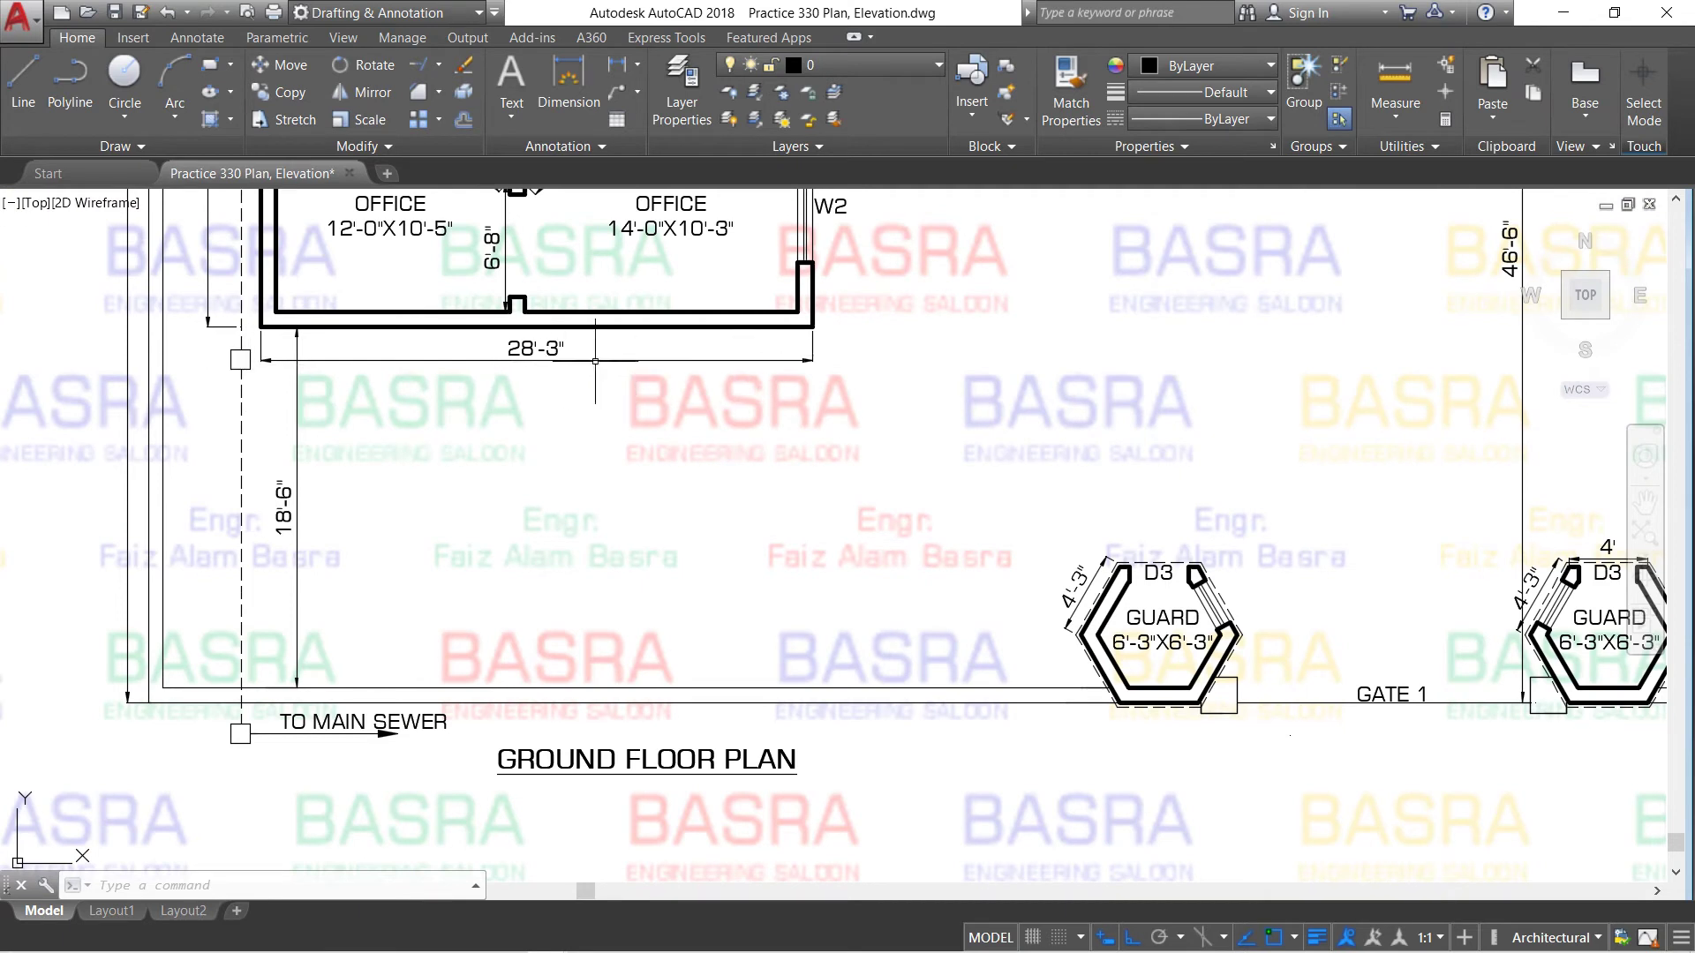
scroll(460, 574, down, 2)
scroll(460, 586, down, 3)
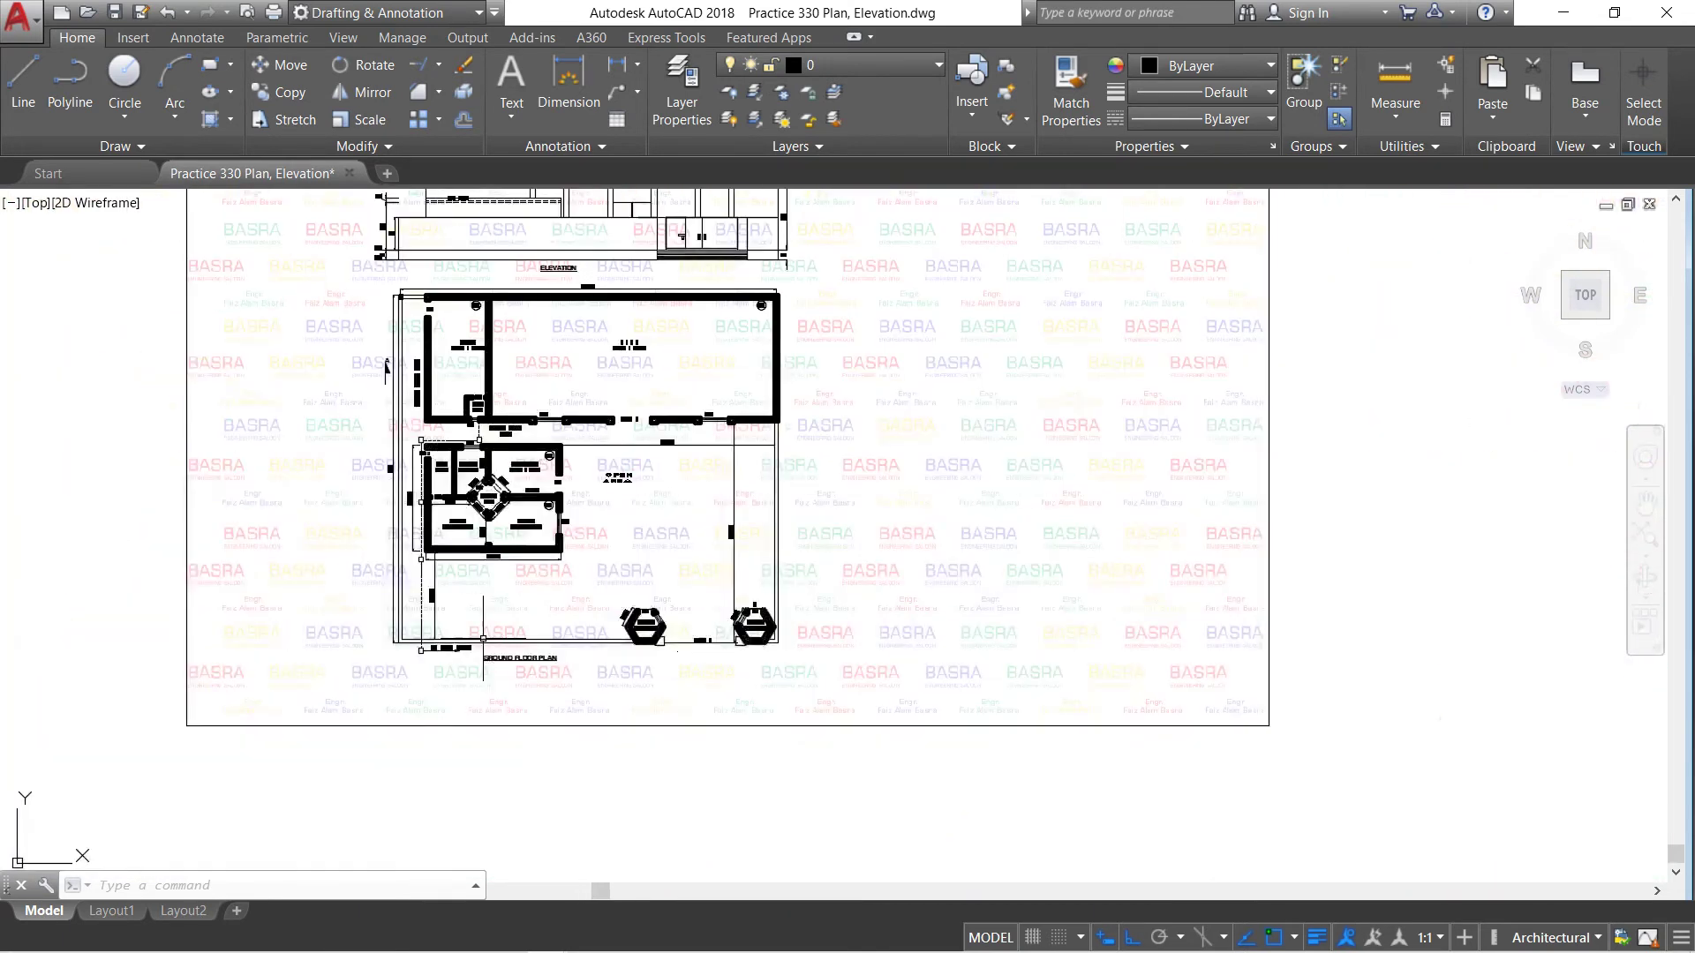
scroll(446, 565, up, 1)
scroll(424, 498, up, 2)
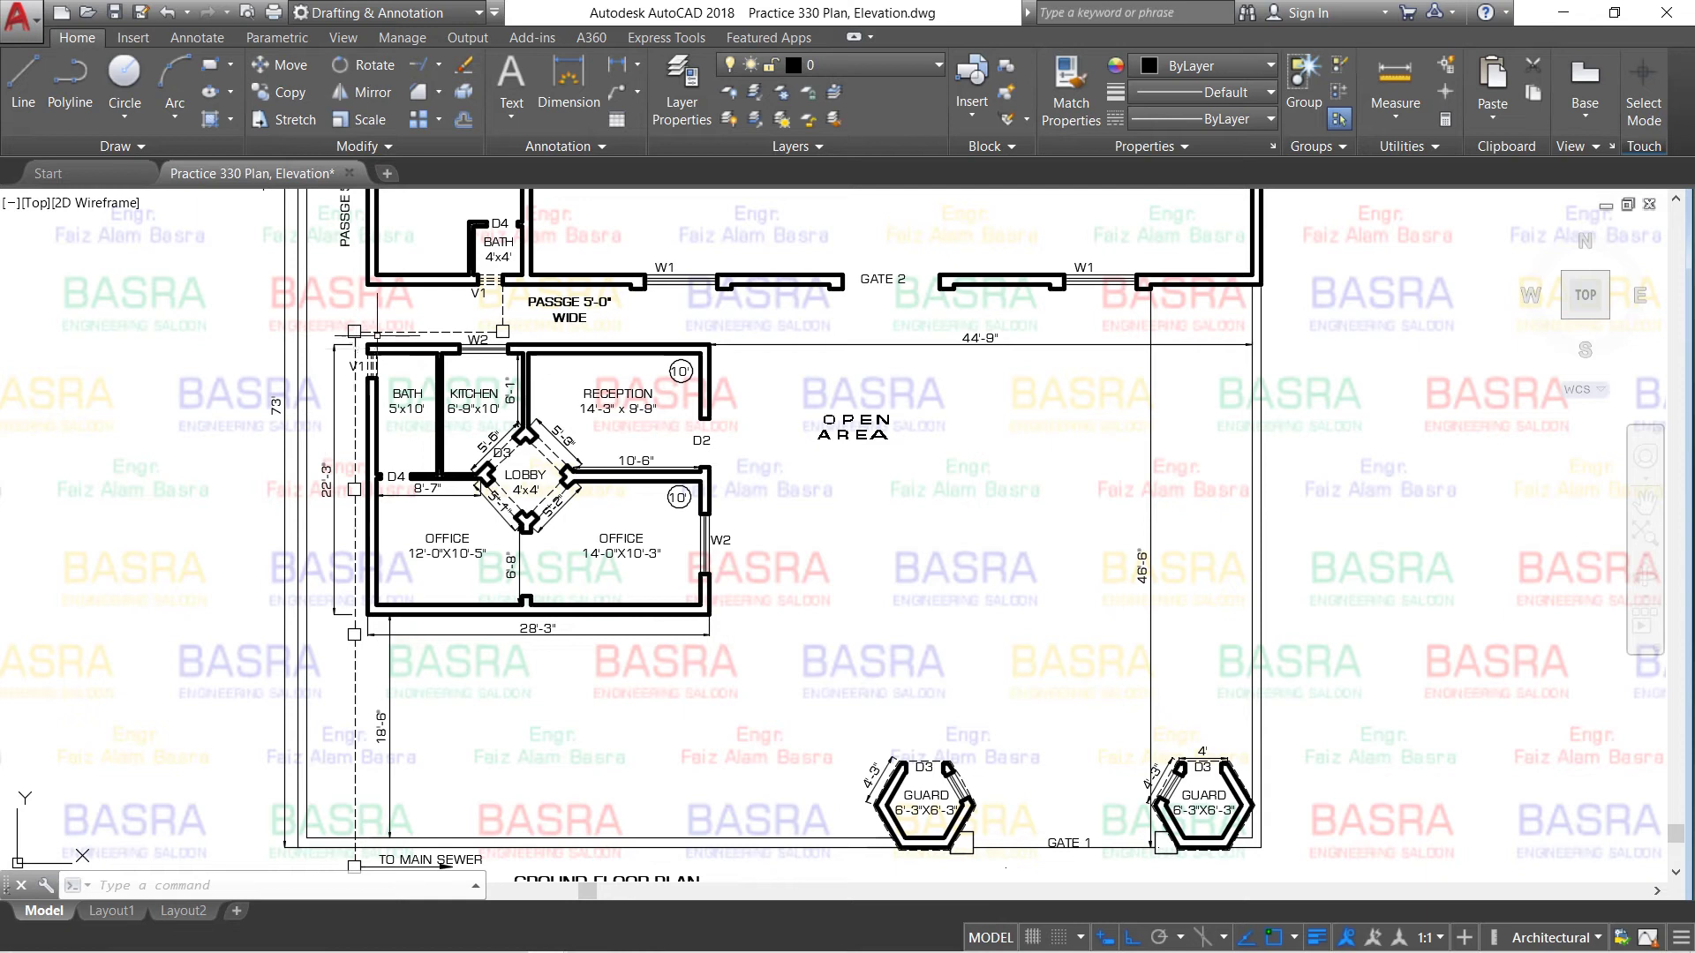
scroll(539, 405, down, 2)
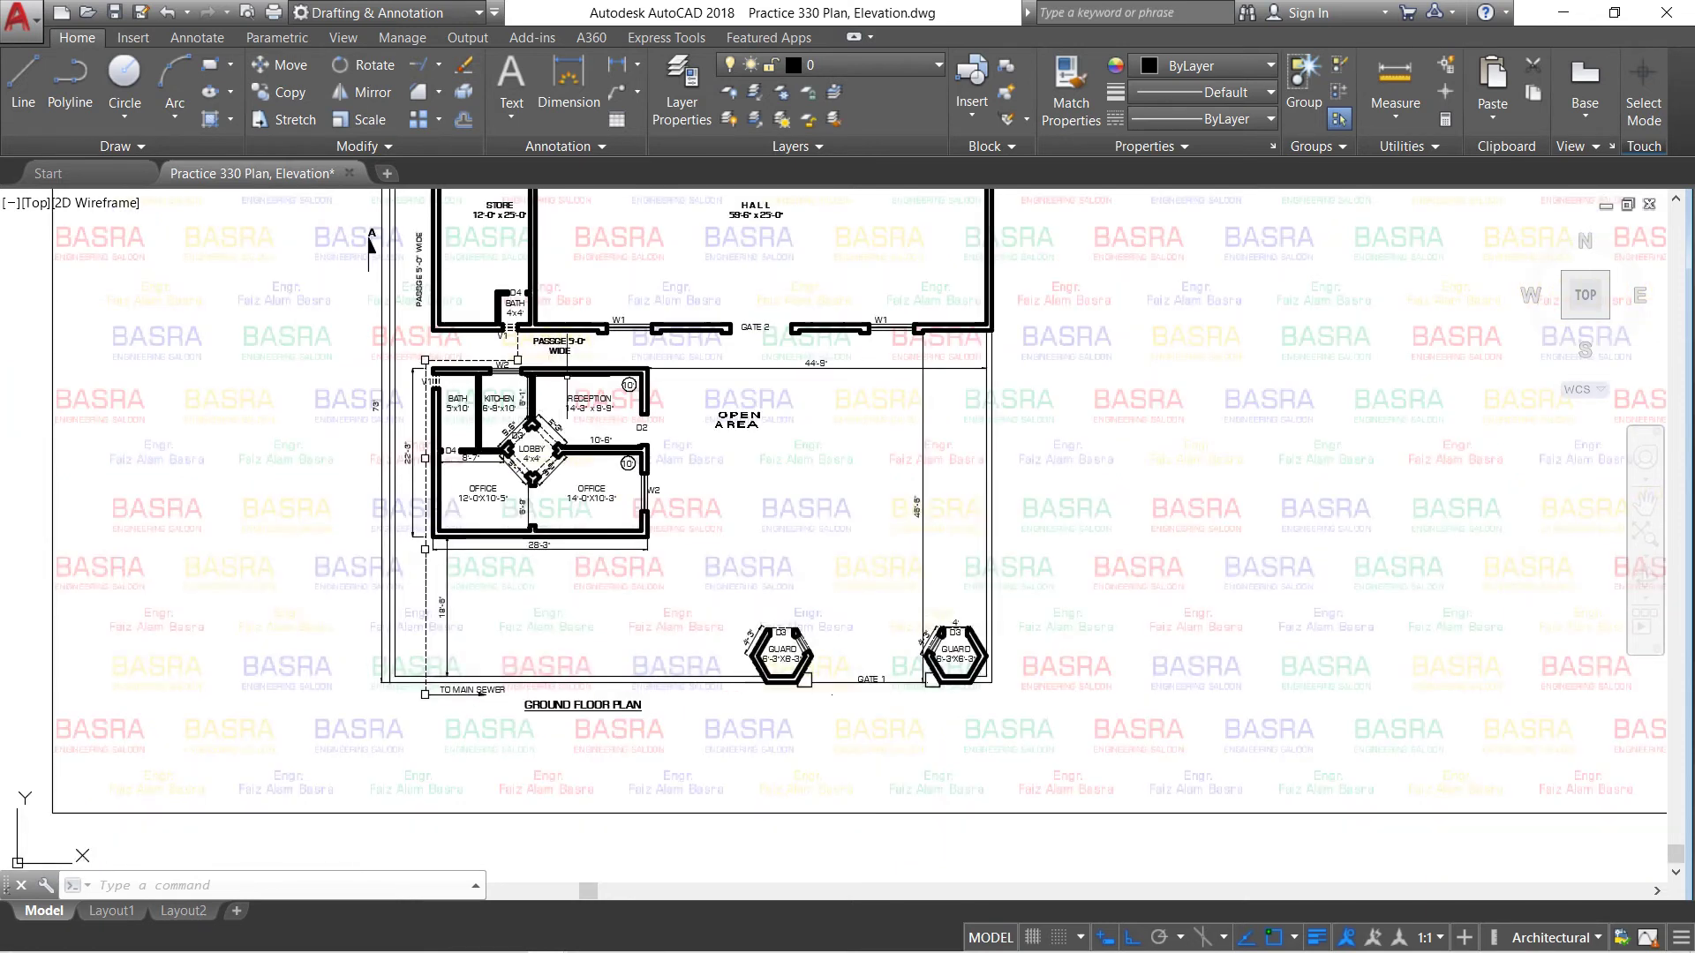
scroll(566, 376, up, 2)
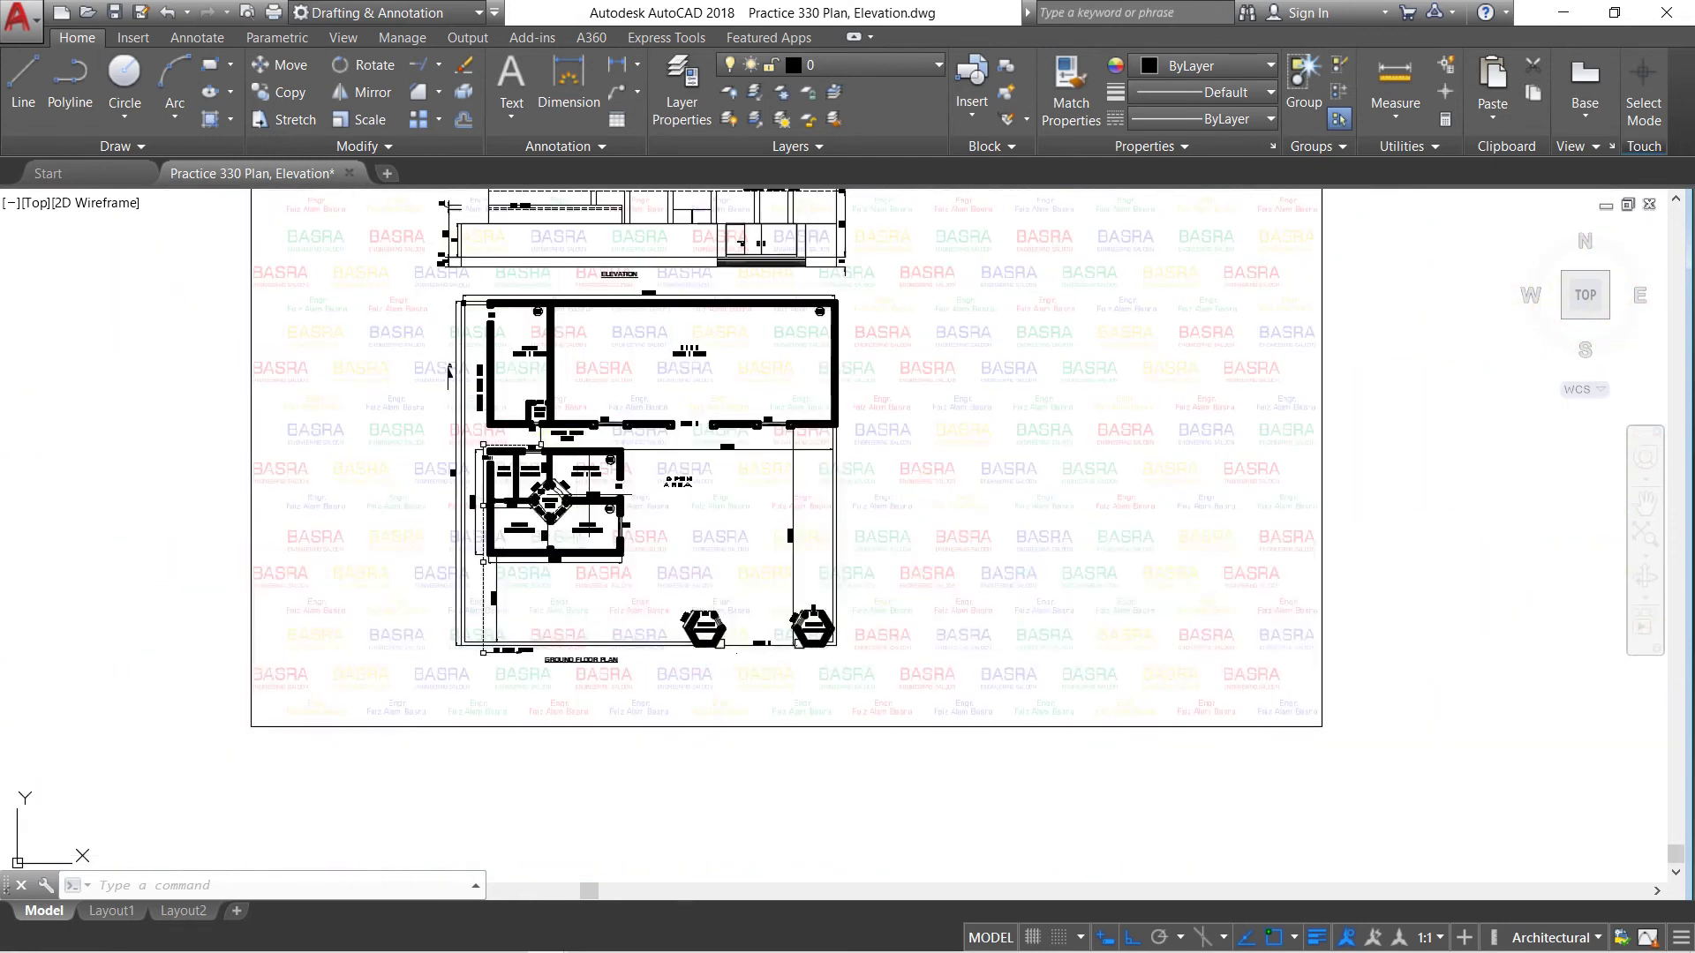
scroll(654, 280, up, 2)
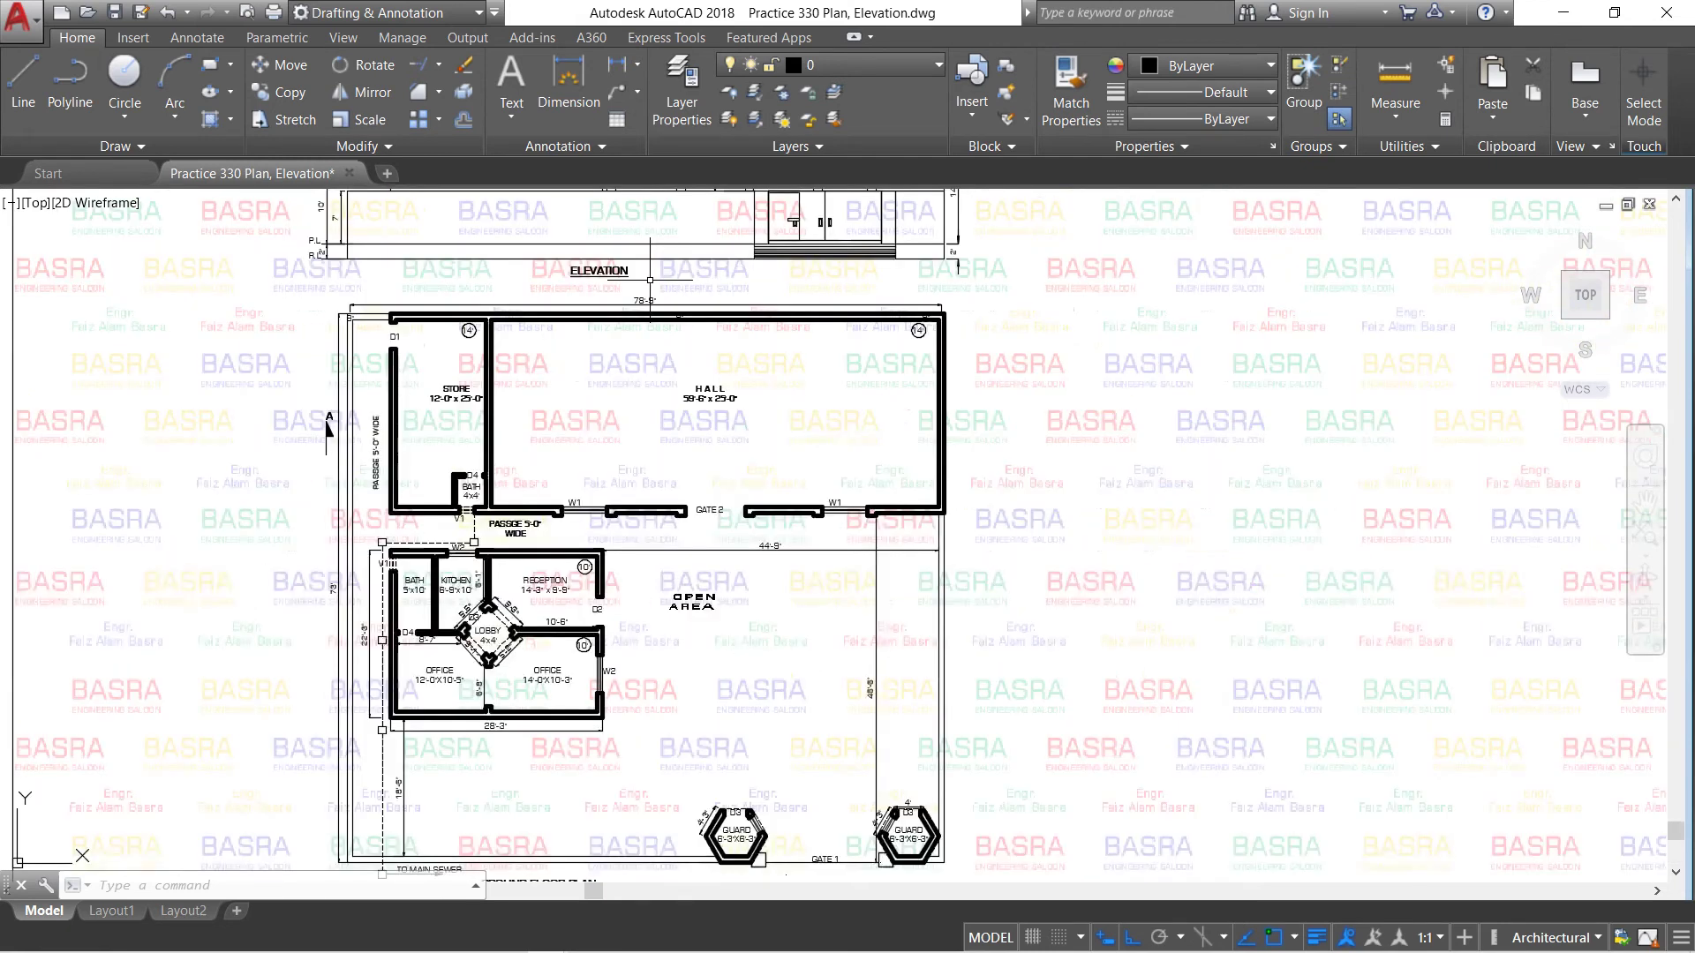
scroll(581, 310, down, 2)
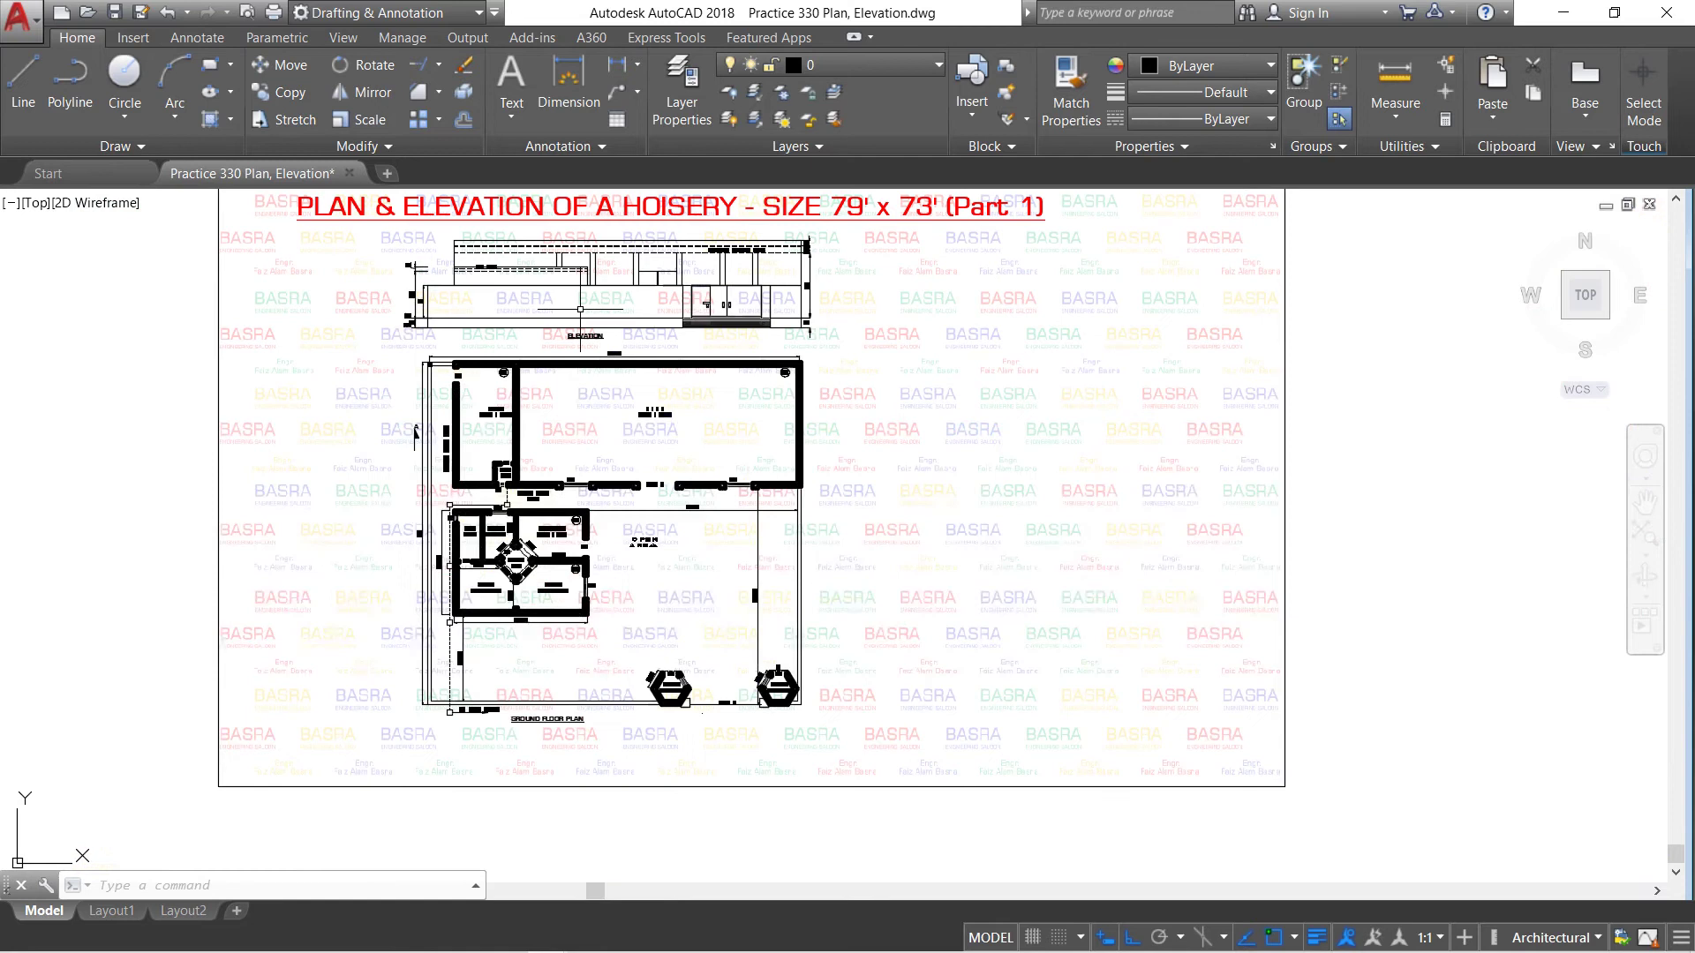
scroll(549, 233, up, 2)
scroll(549, 234, down, 2)
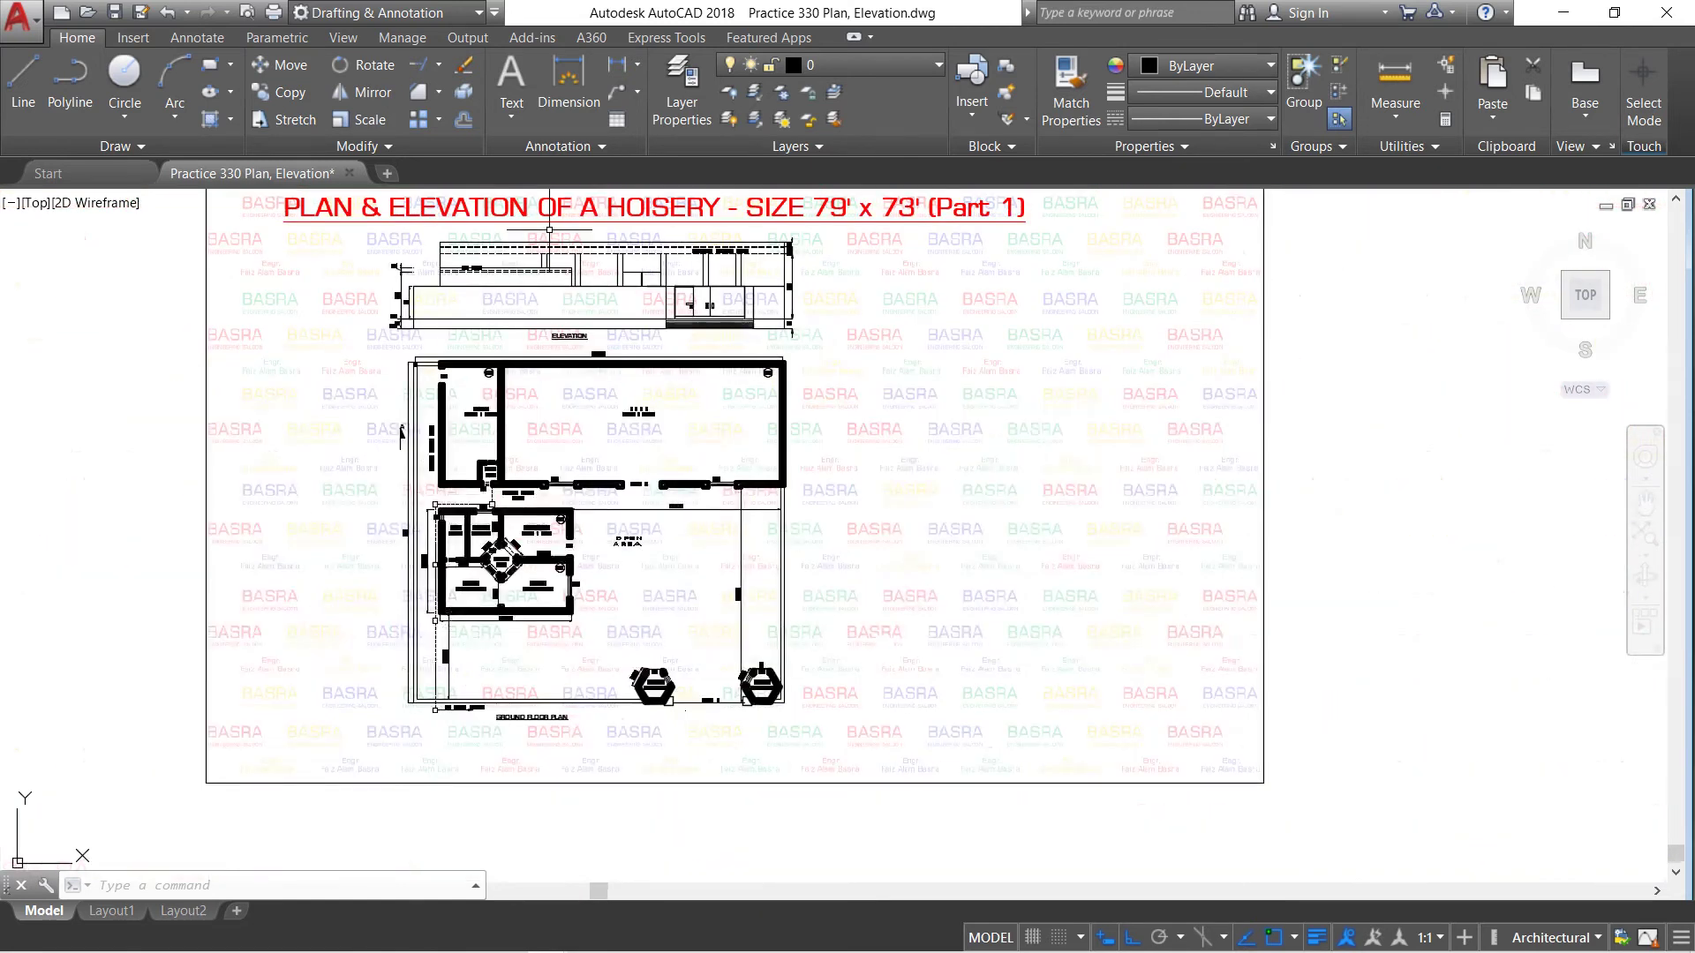
scroll(676, 660, up, 1)
scroll(679, 662, up, 1)
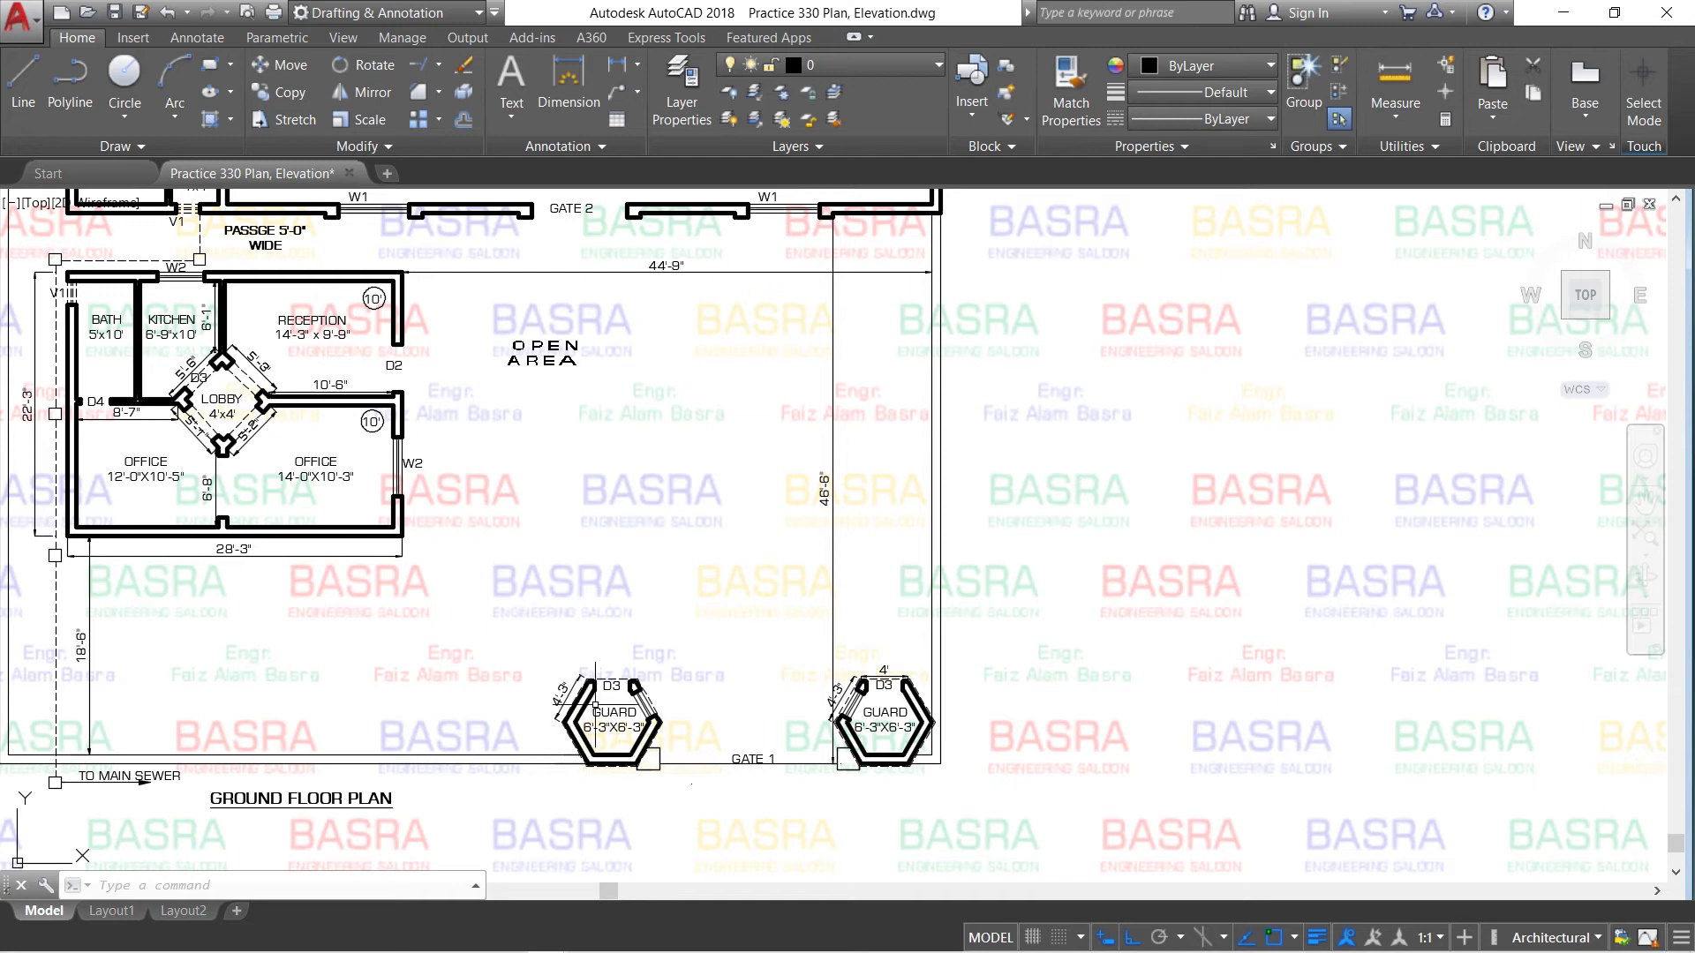
scroll(675, 732, down, 1)
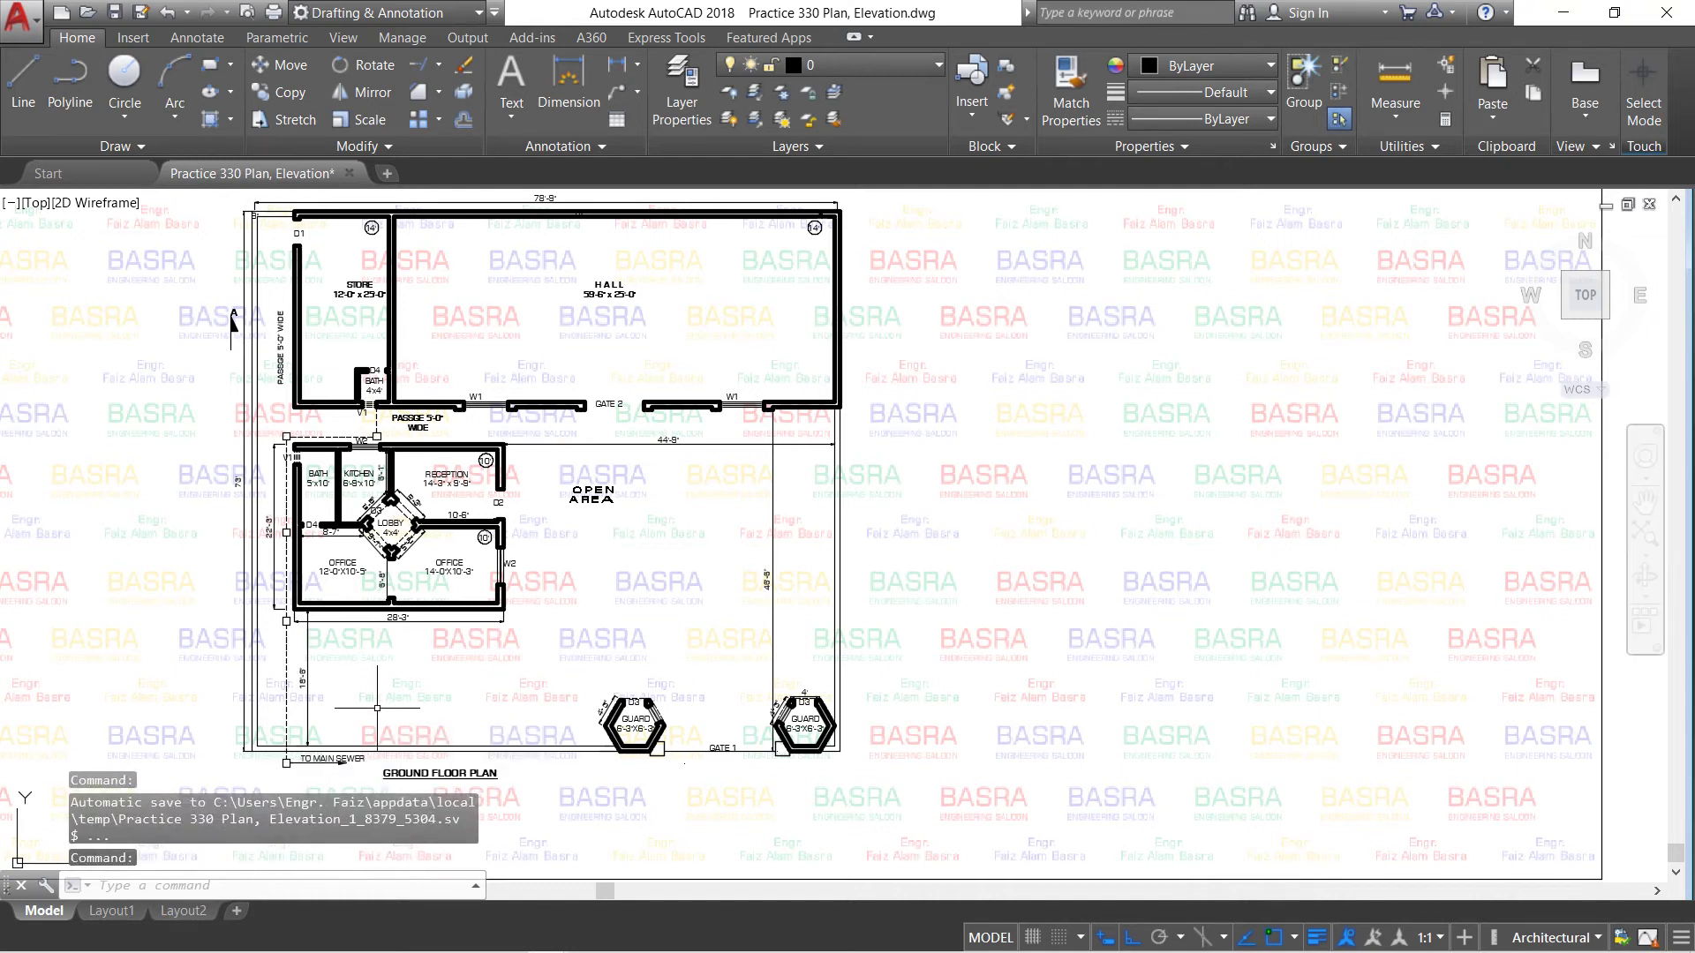
scroll(638, 634, down, 2)
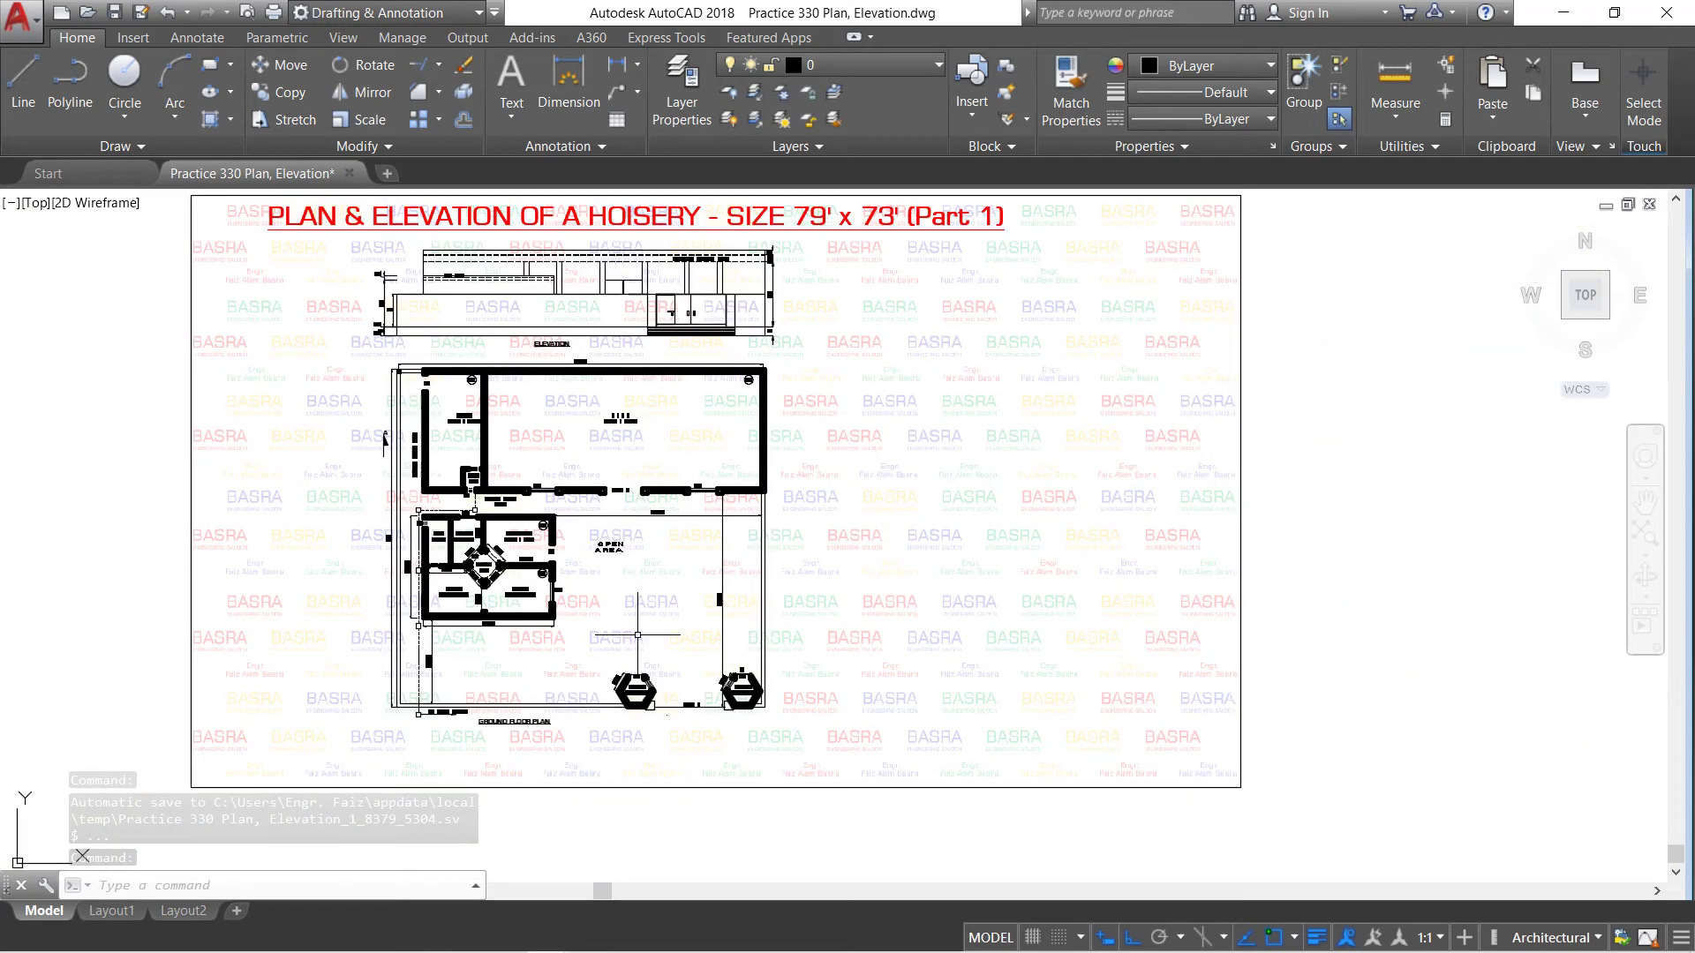
scroll(695, 211, up, 2)
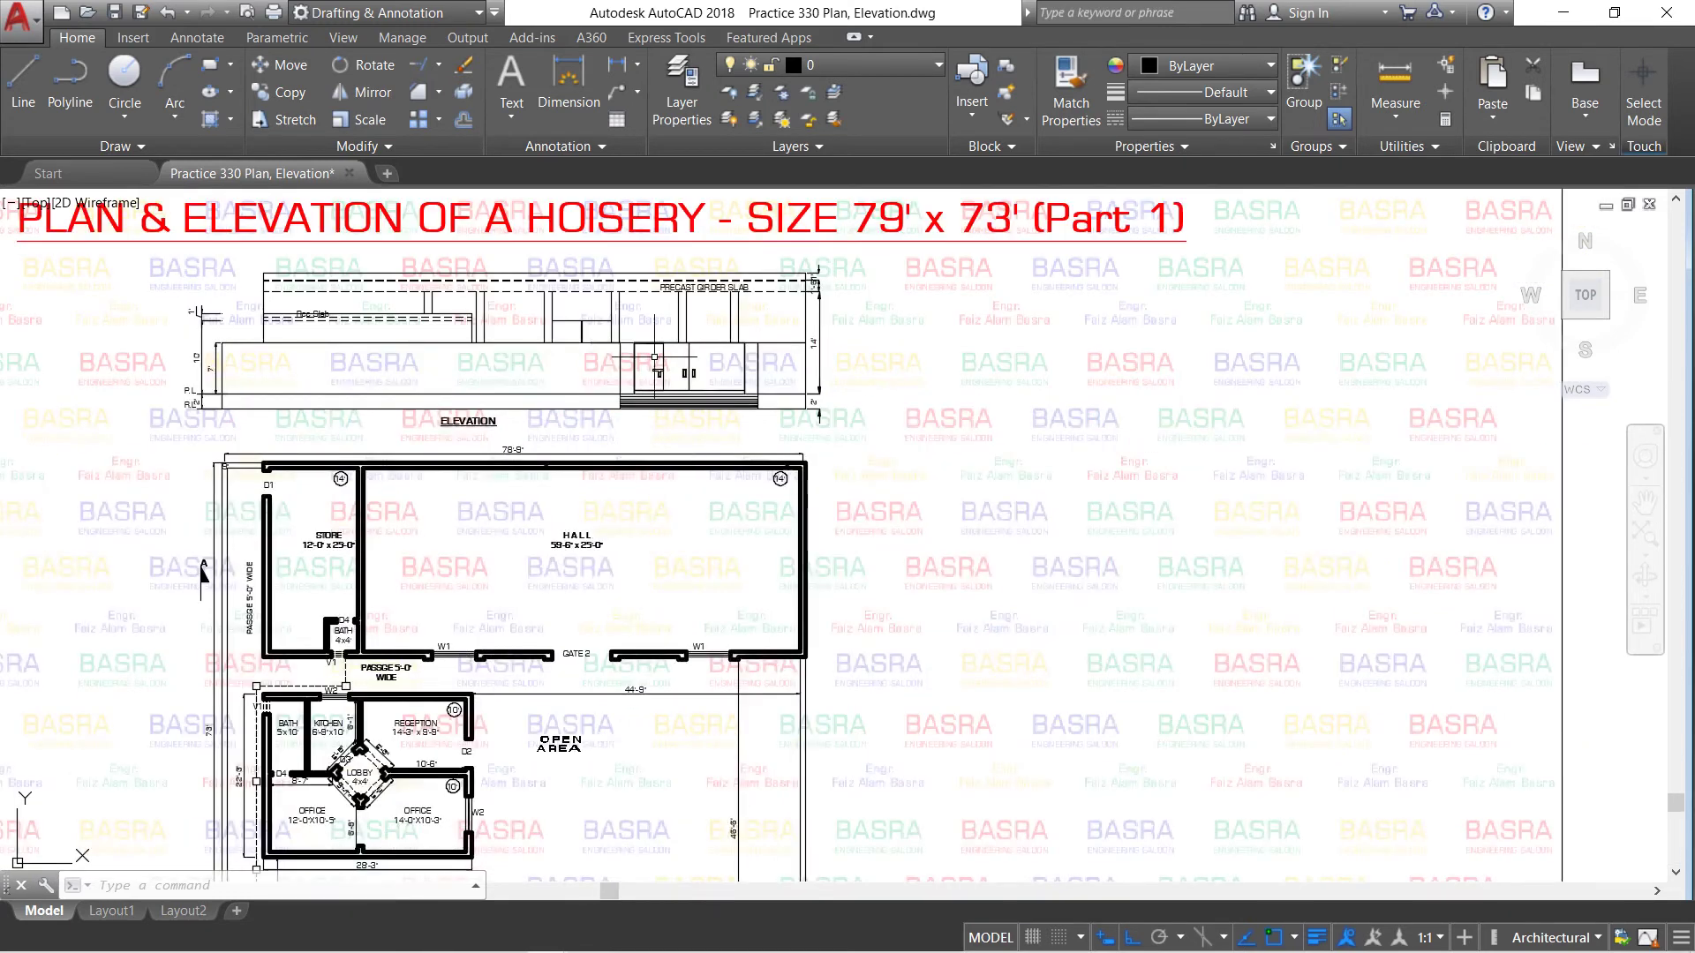
scroll(566, 353, up, 2)
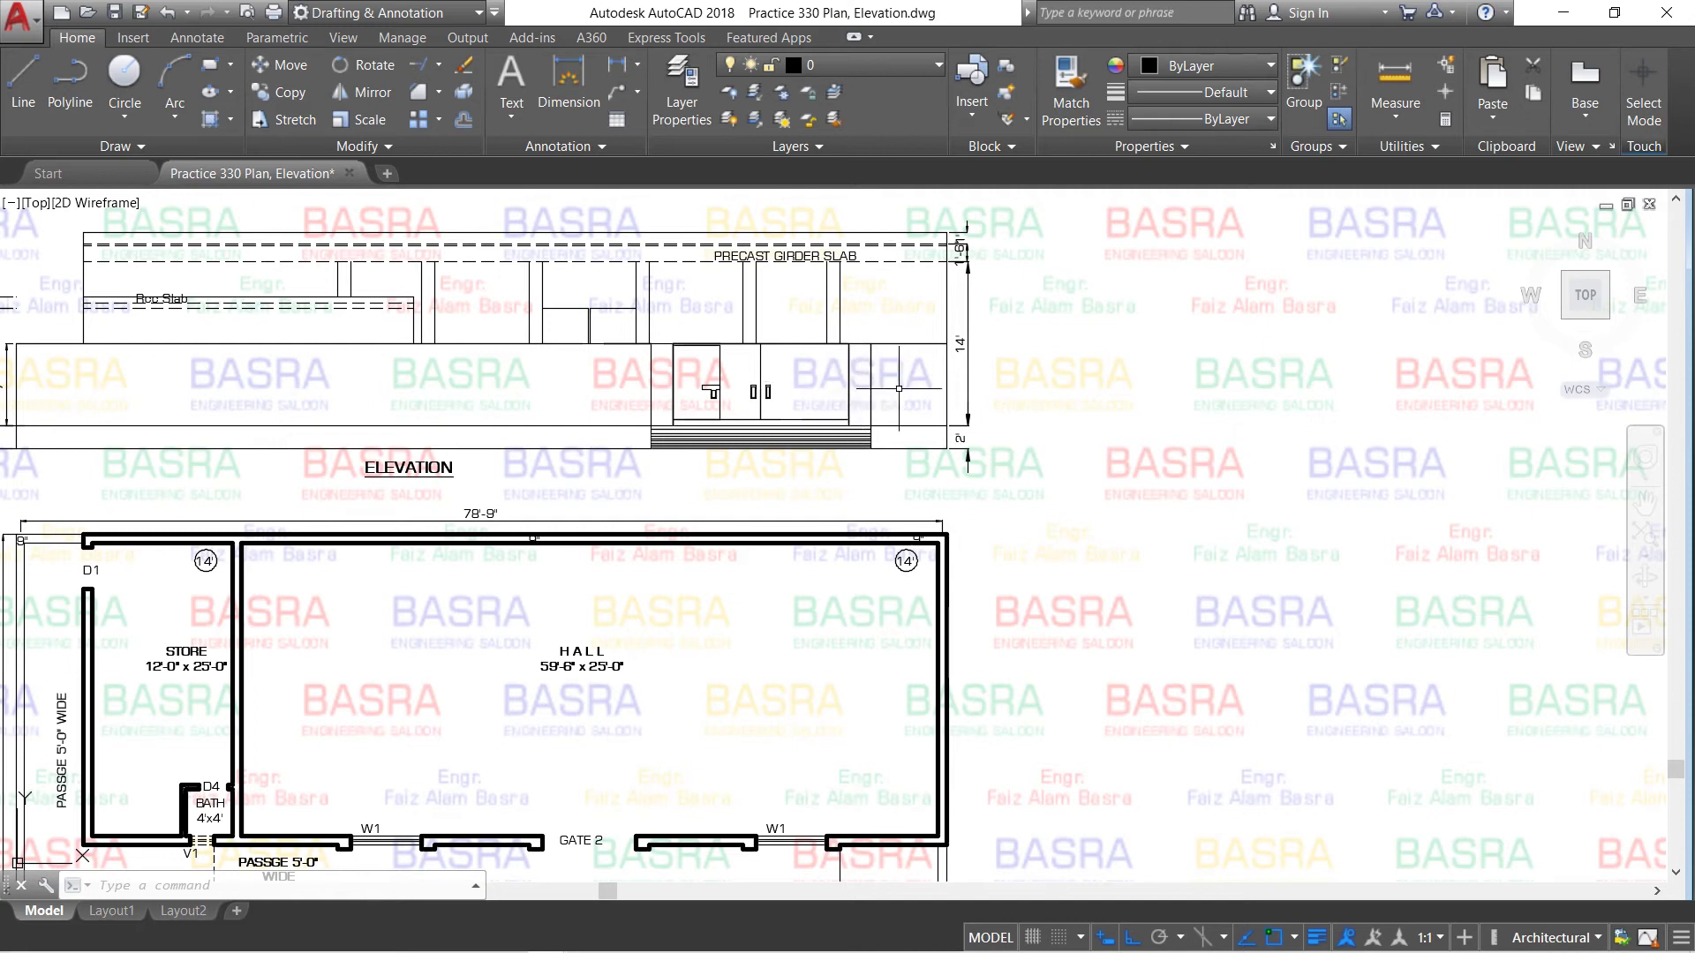
scroll(706, 384, up, 2)
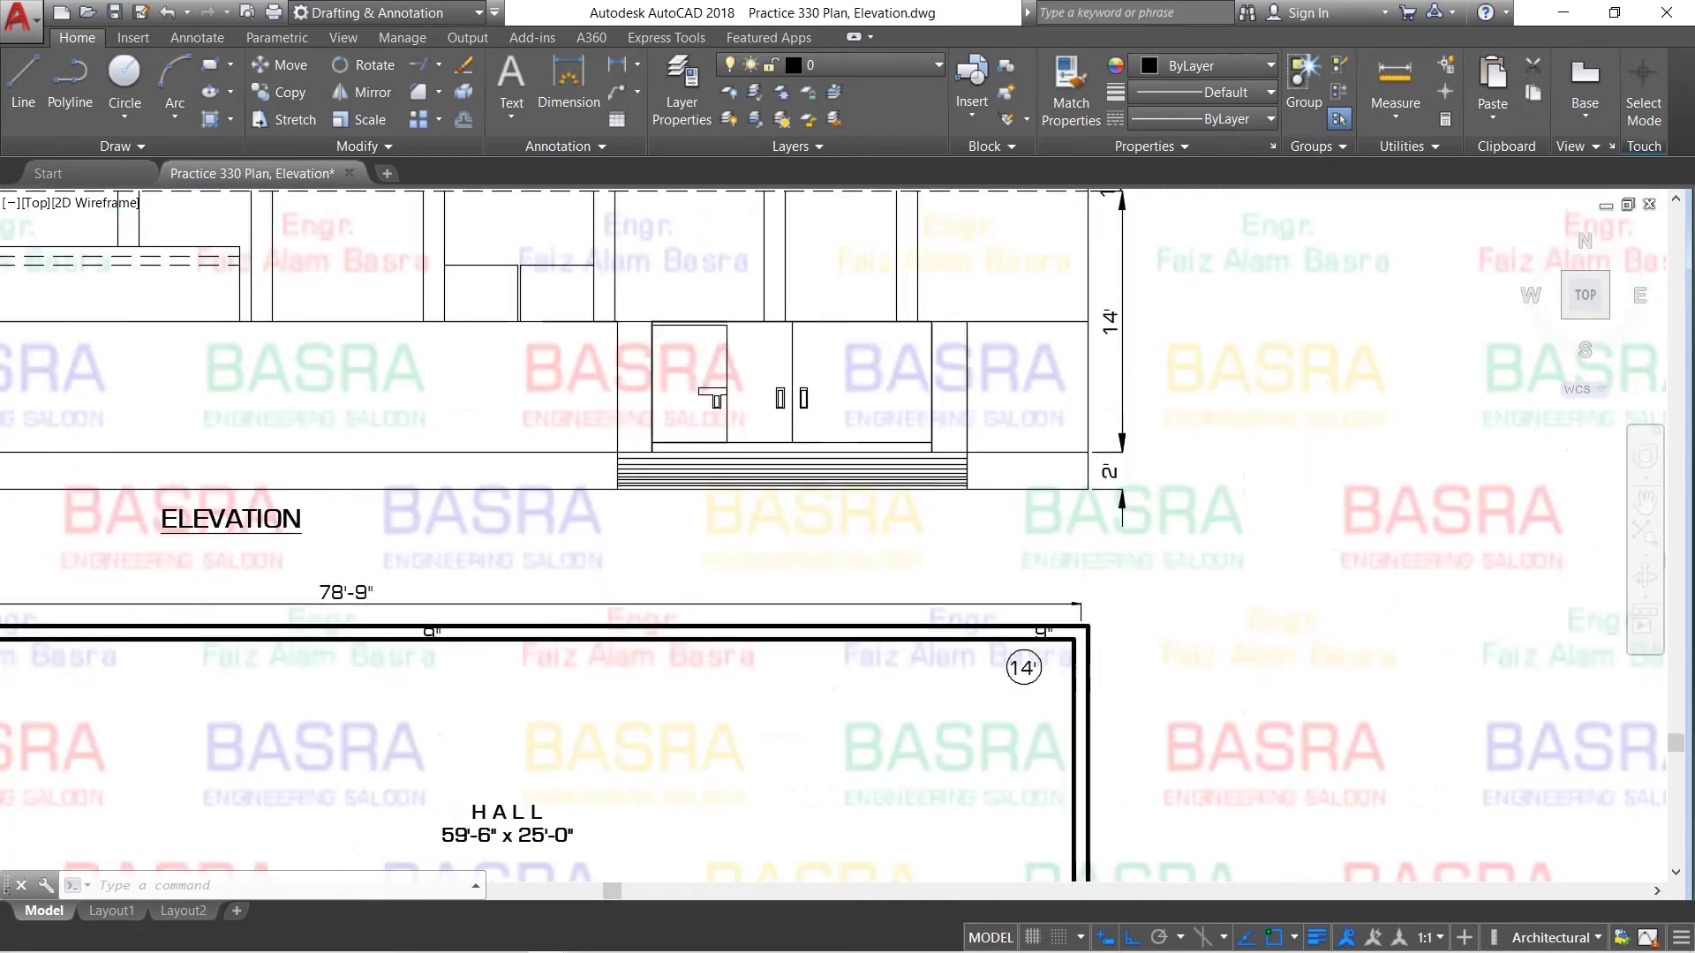
scroll(706, 384, up, 2)
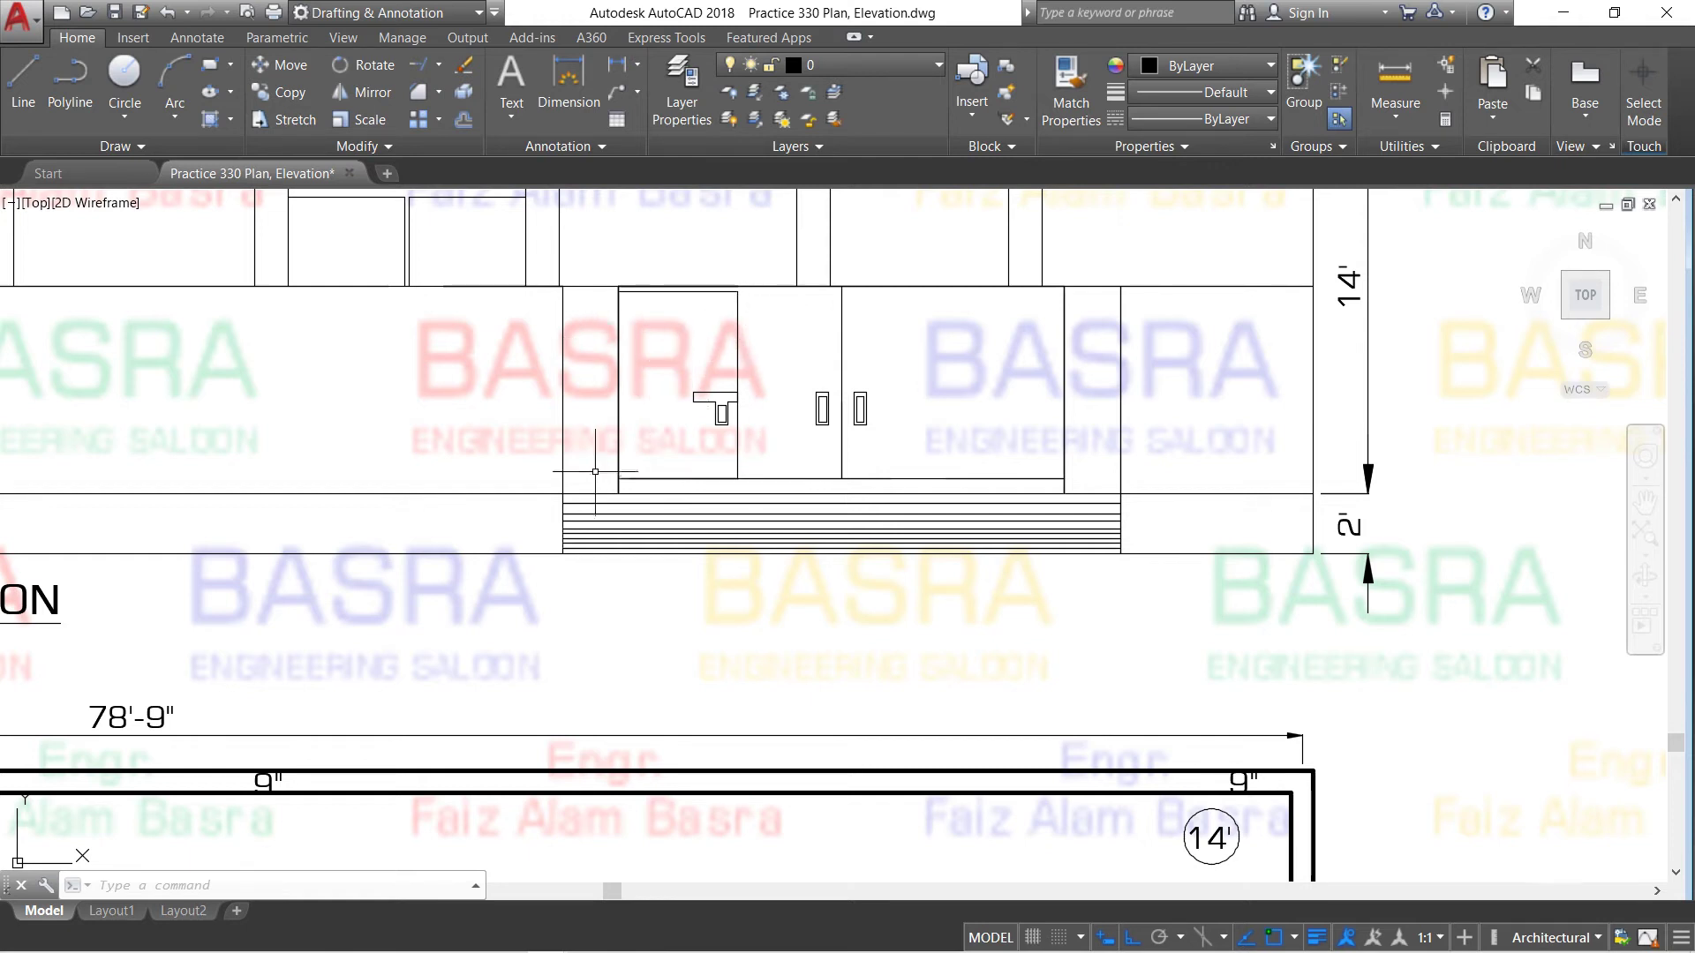
scroll(795, 400, down, 2)
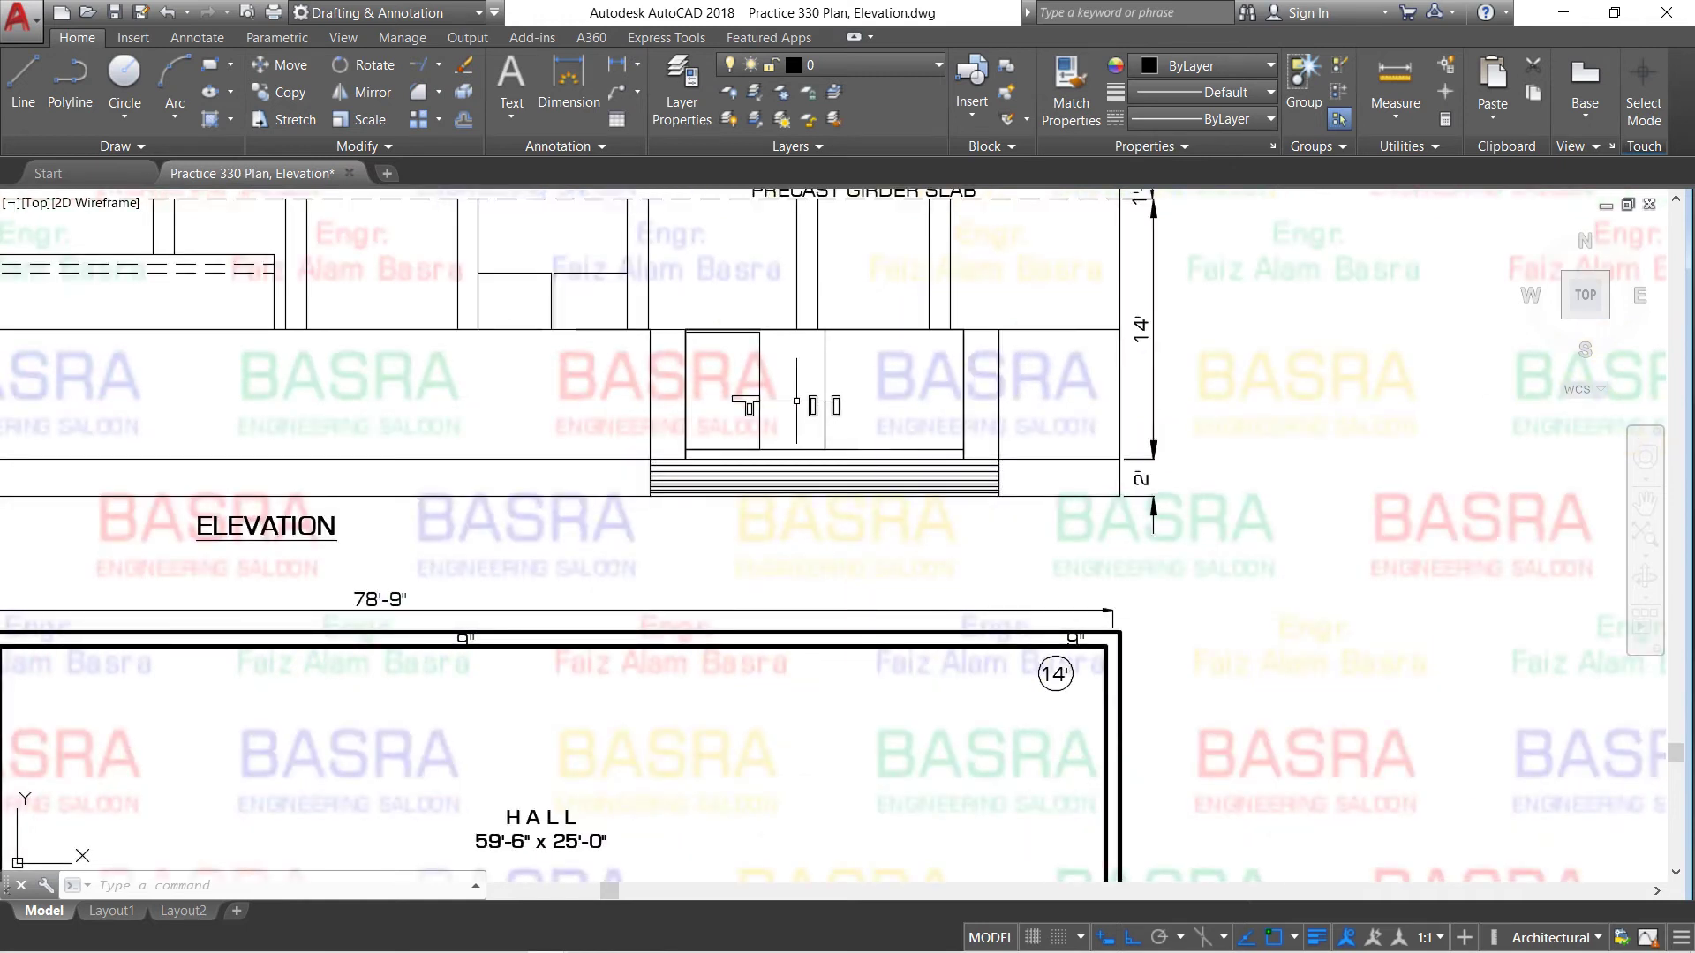
scroll(707, 352, up, 2)
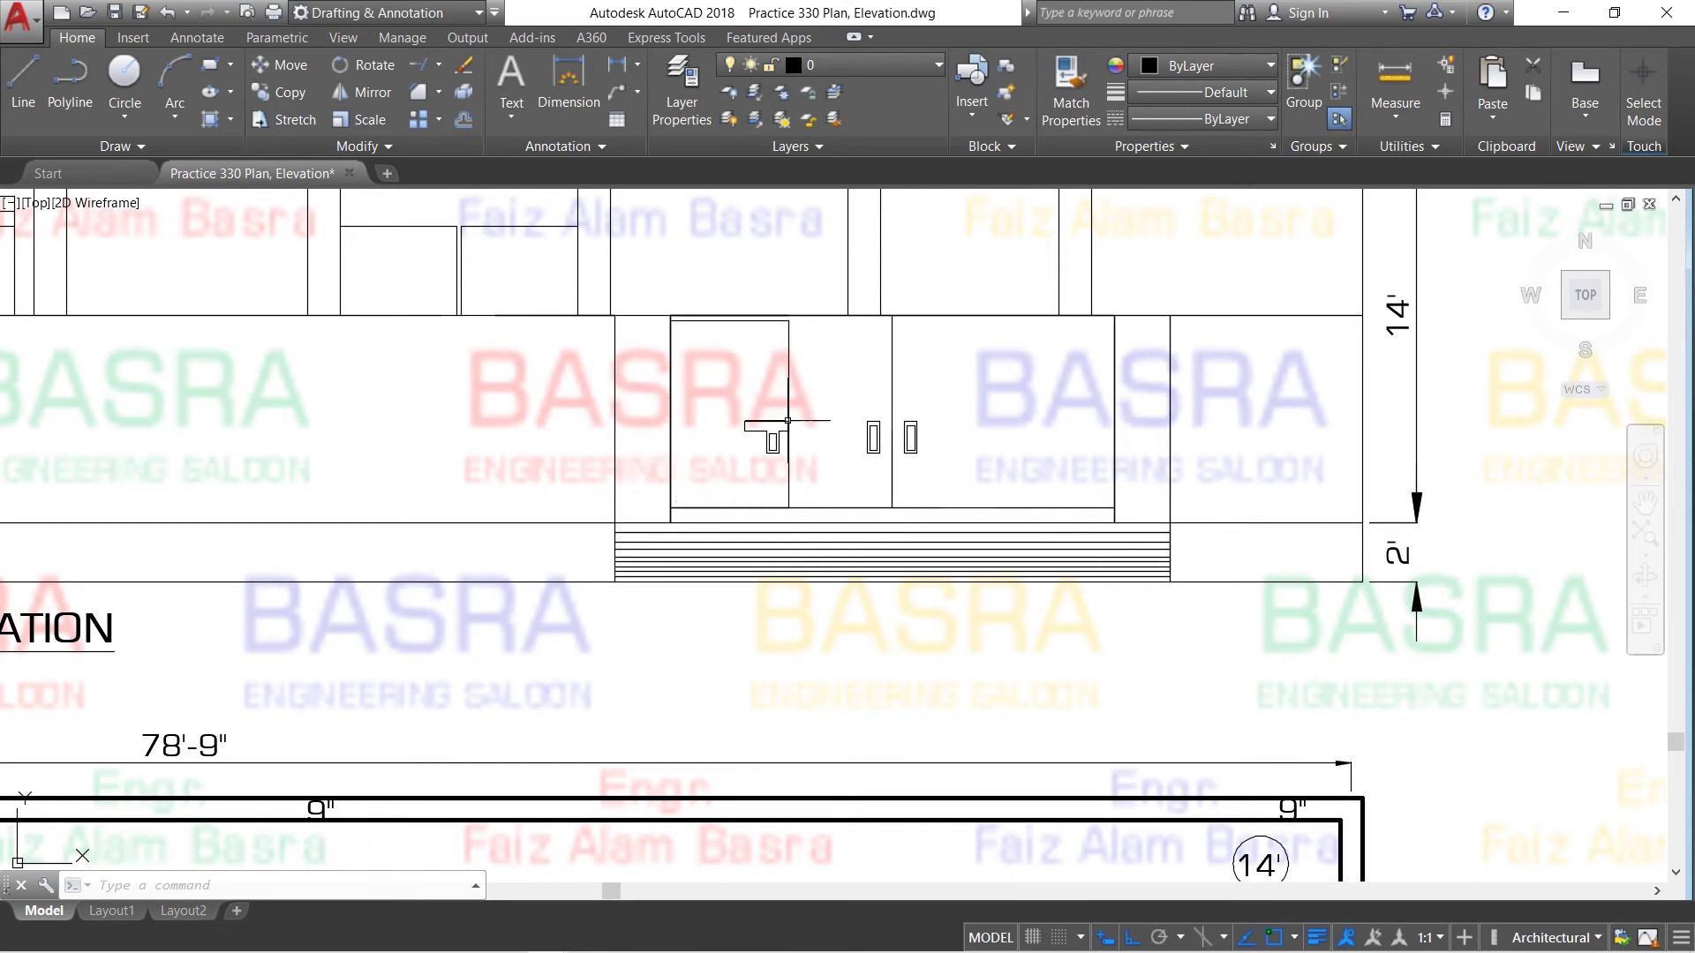
scroll(788, 421, down, 4)
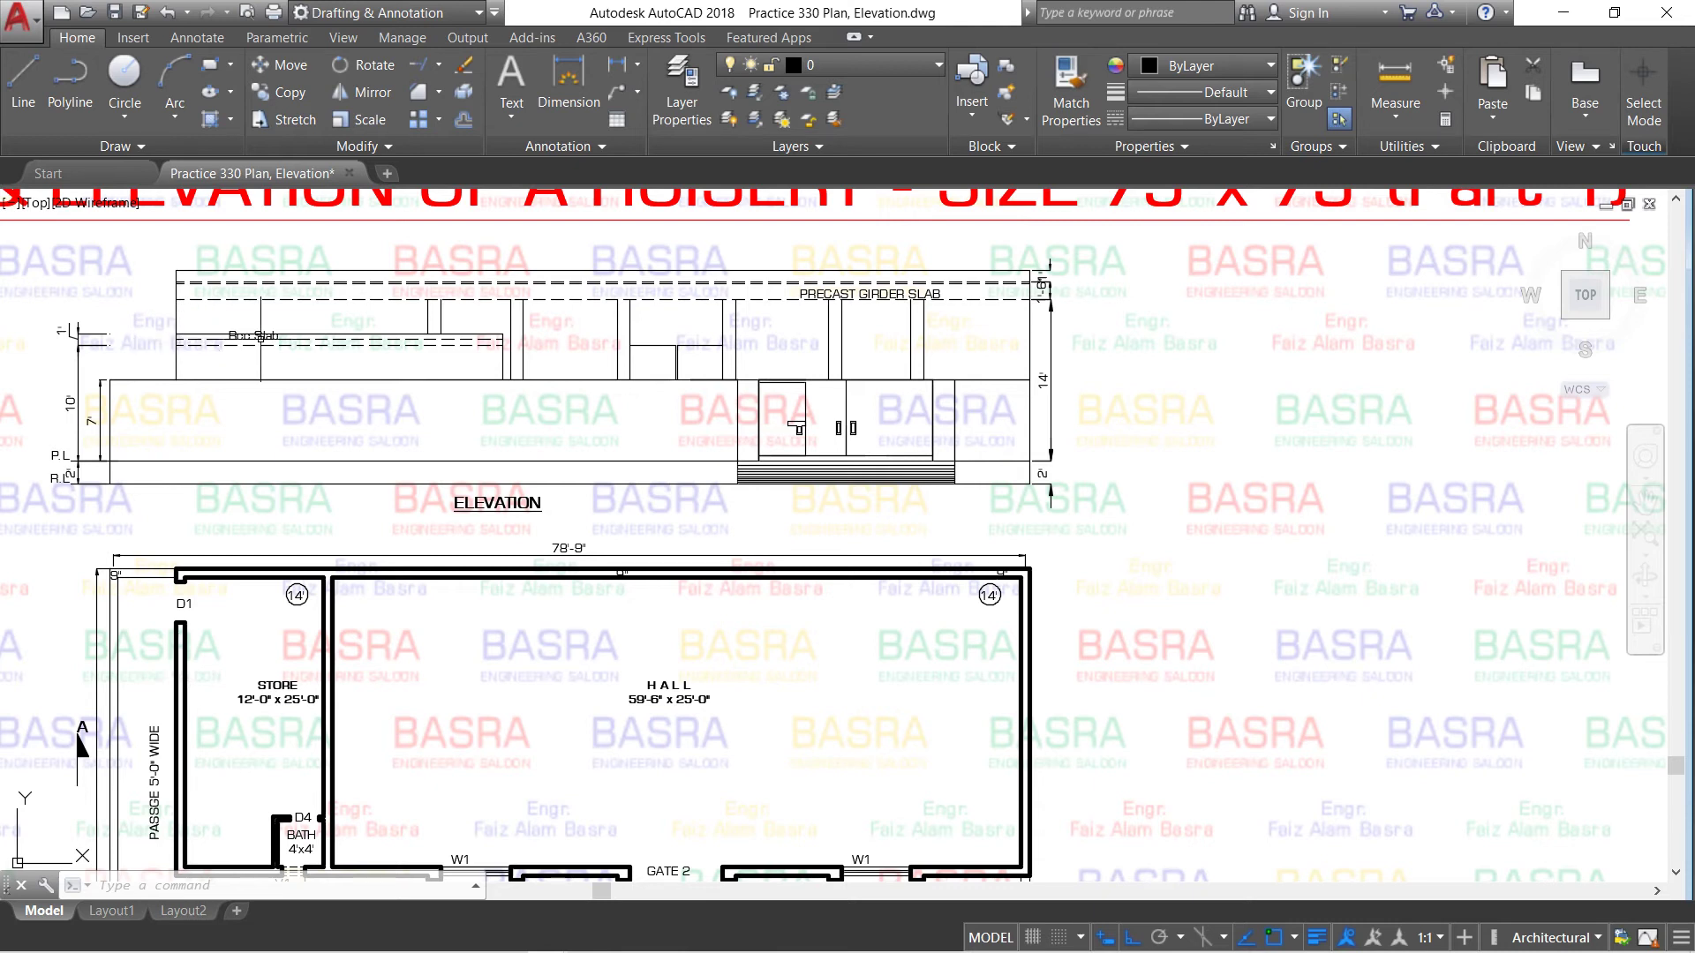
scroll(530, 296, down, 4)
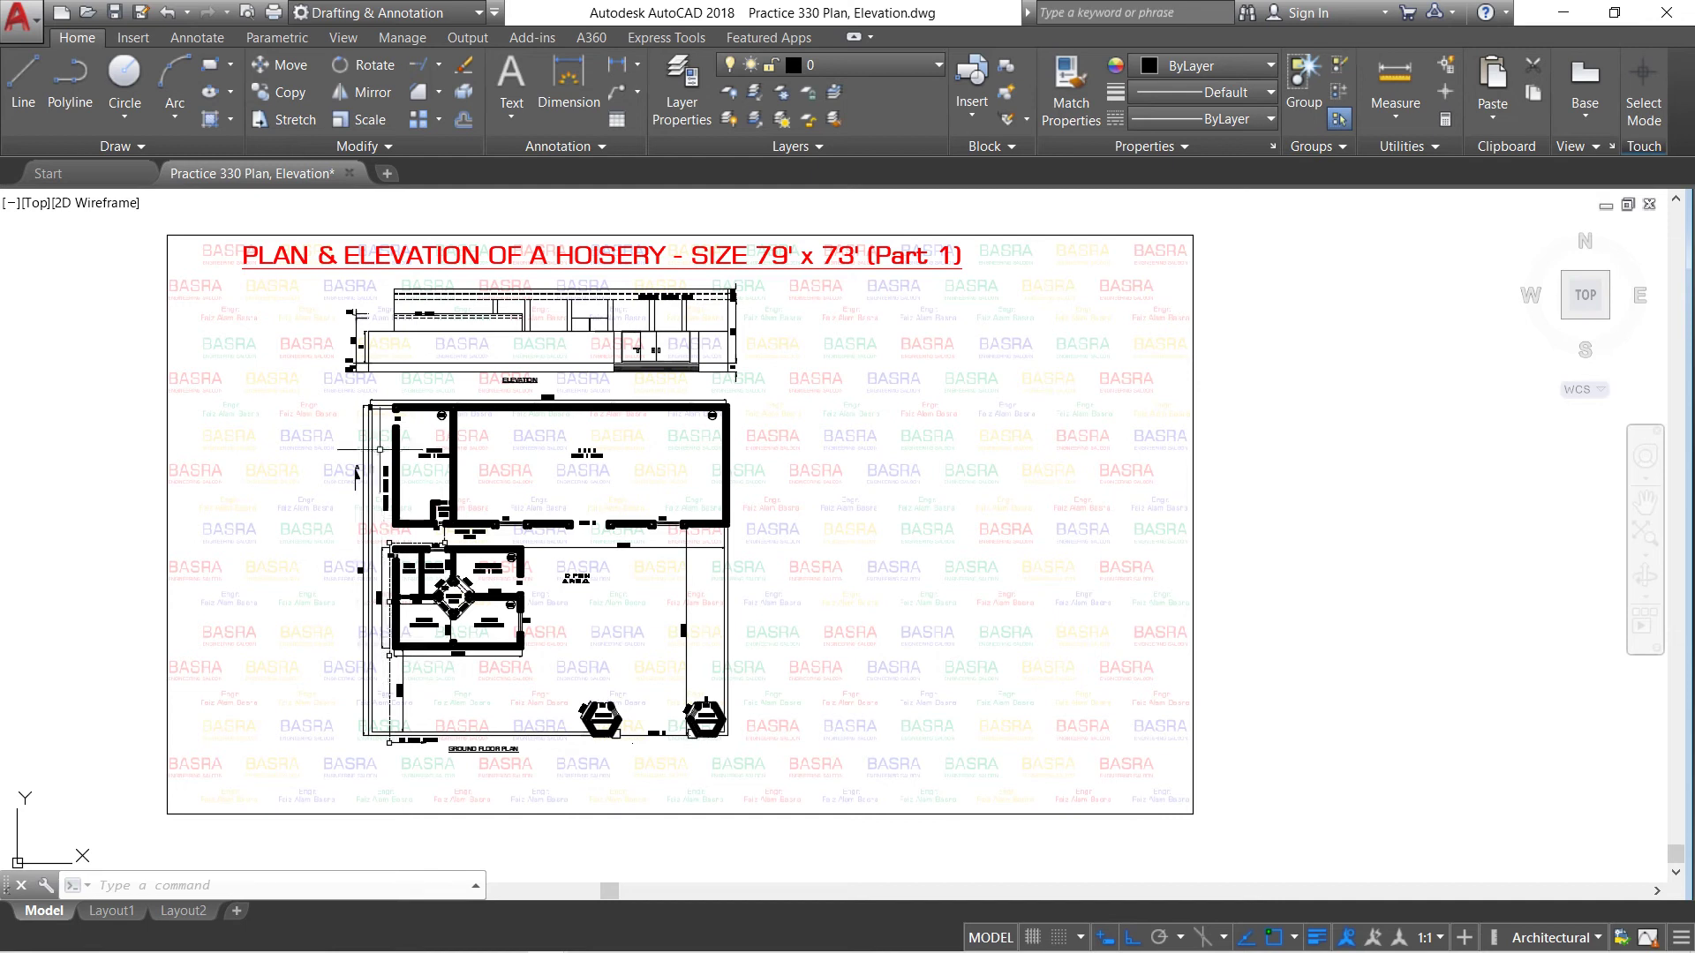
scroll(356, 477, up, 2)
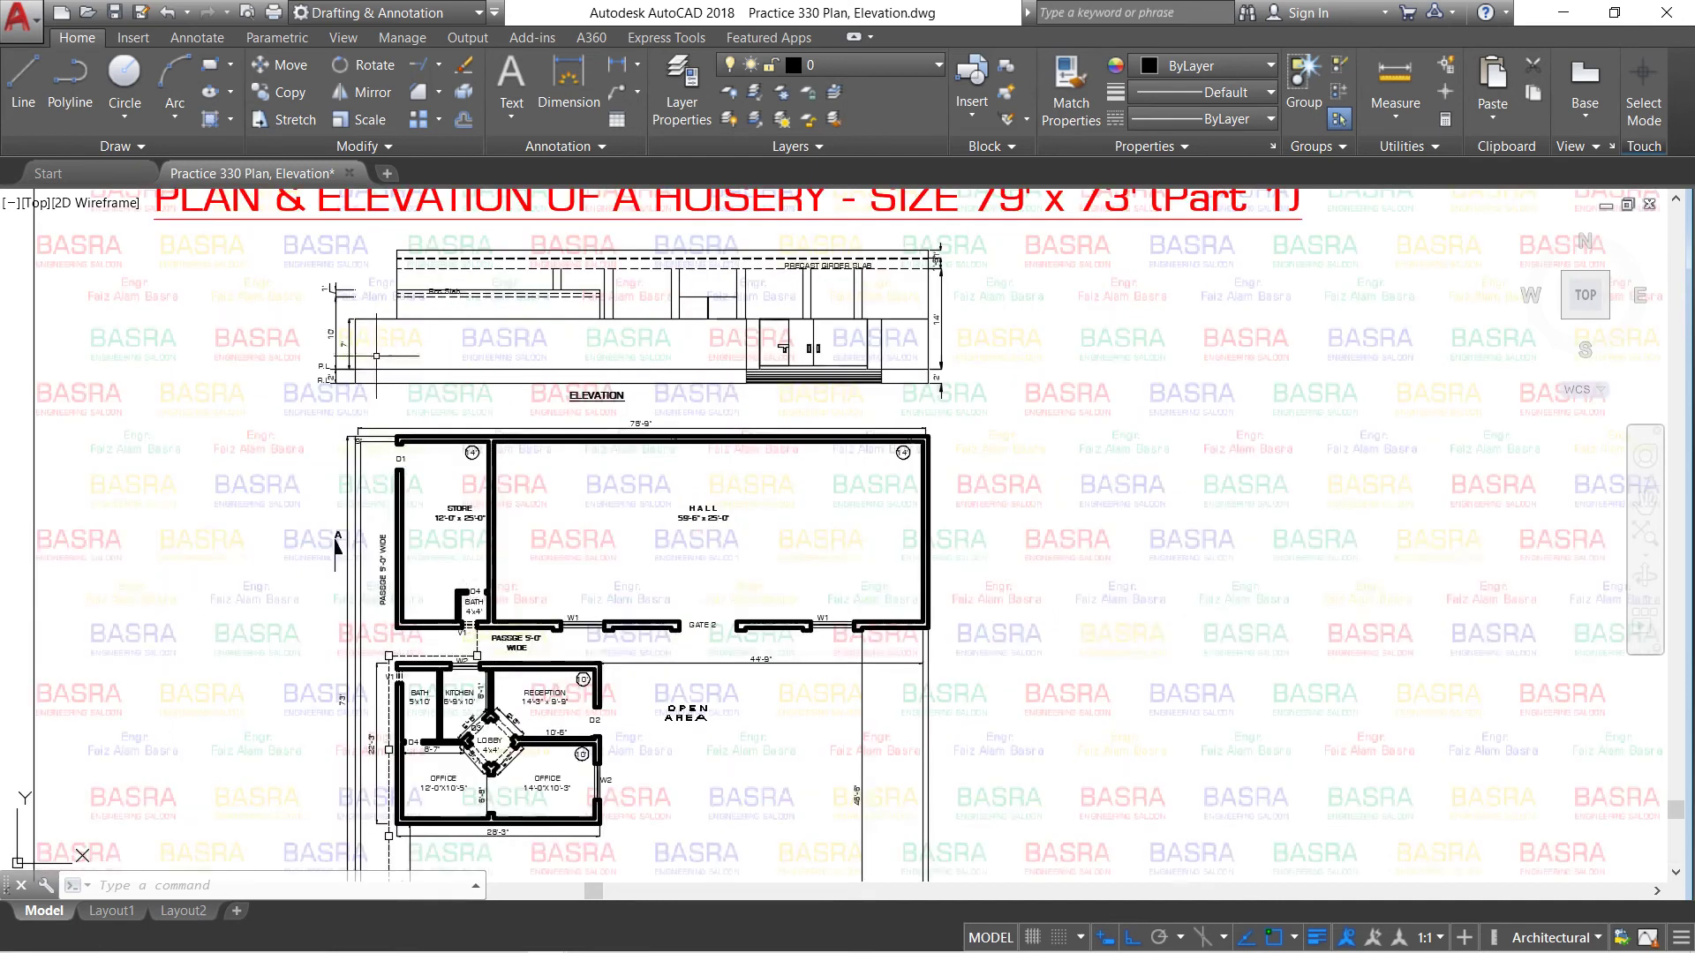
scroll(398, 281, up, 2)
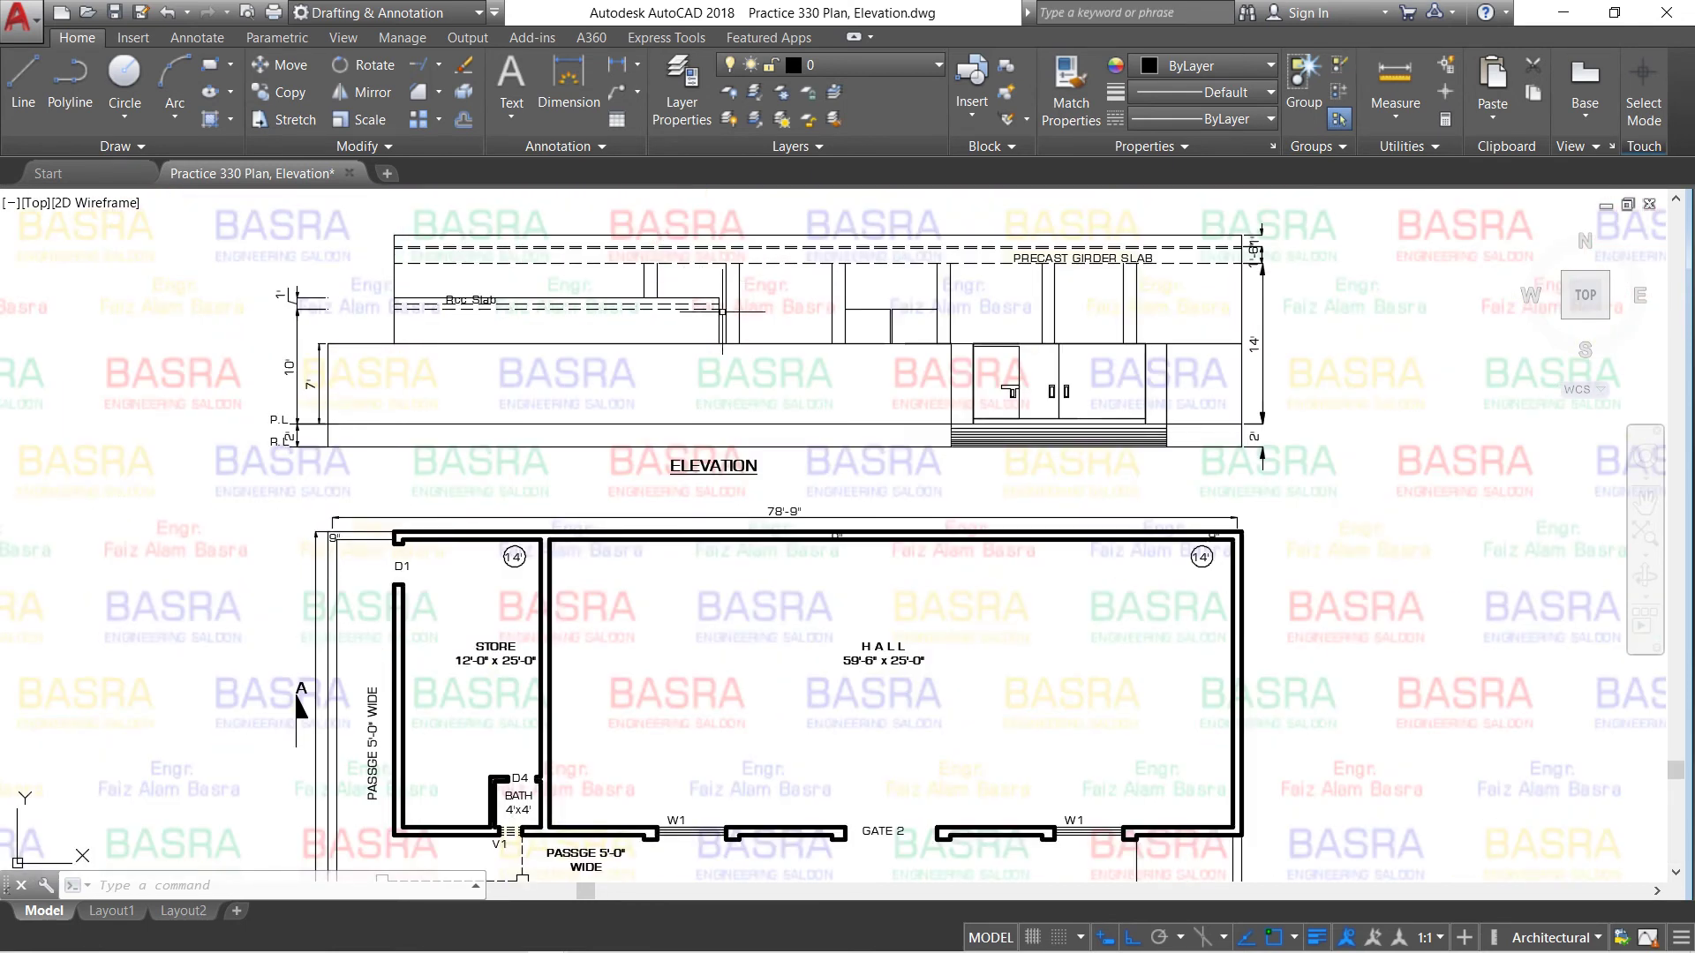
scroll(464, 307, up, 2)
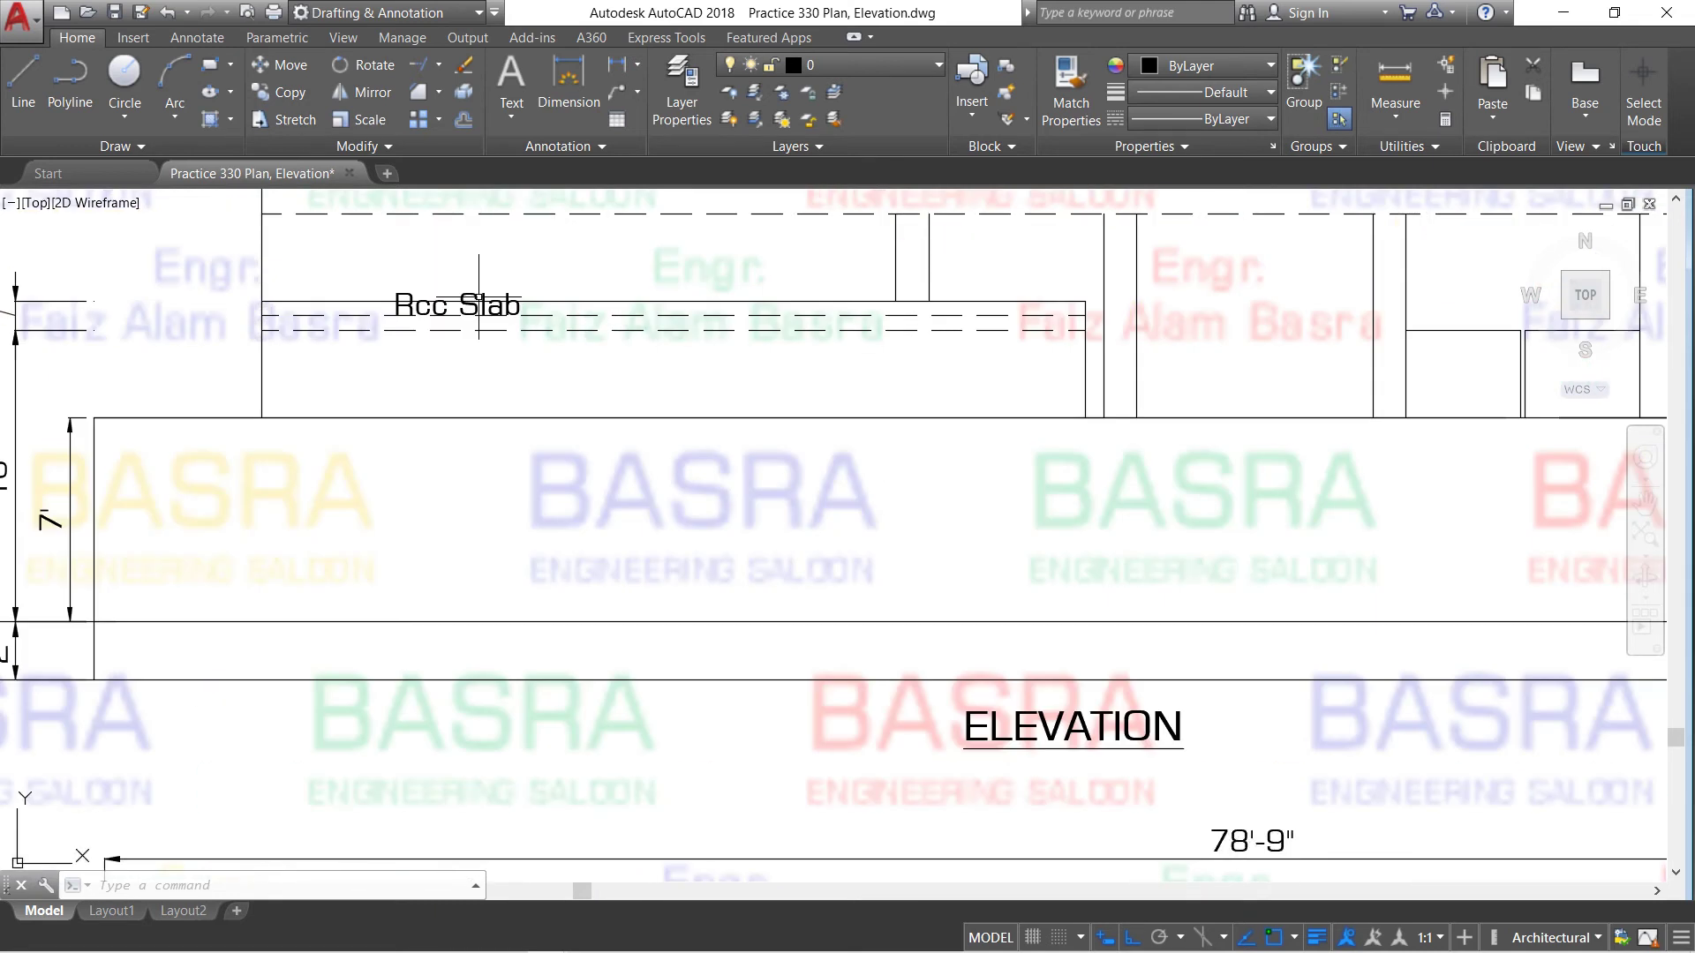
scroll(221, 485, down, 2)
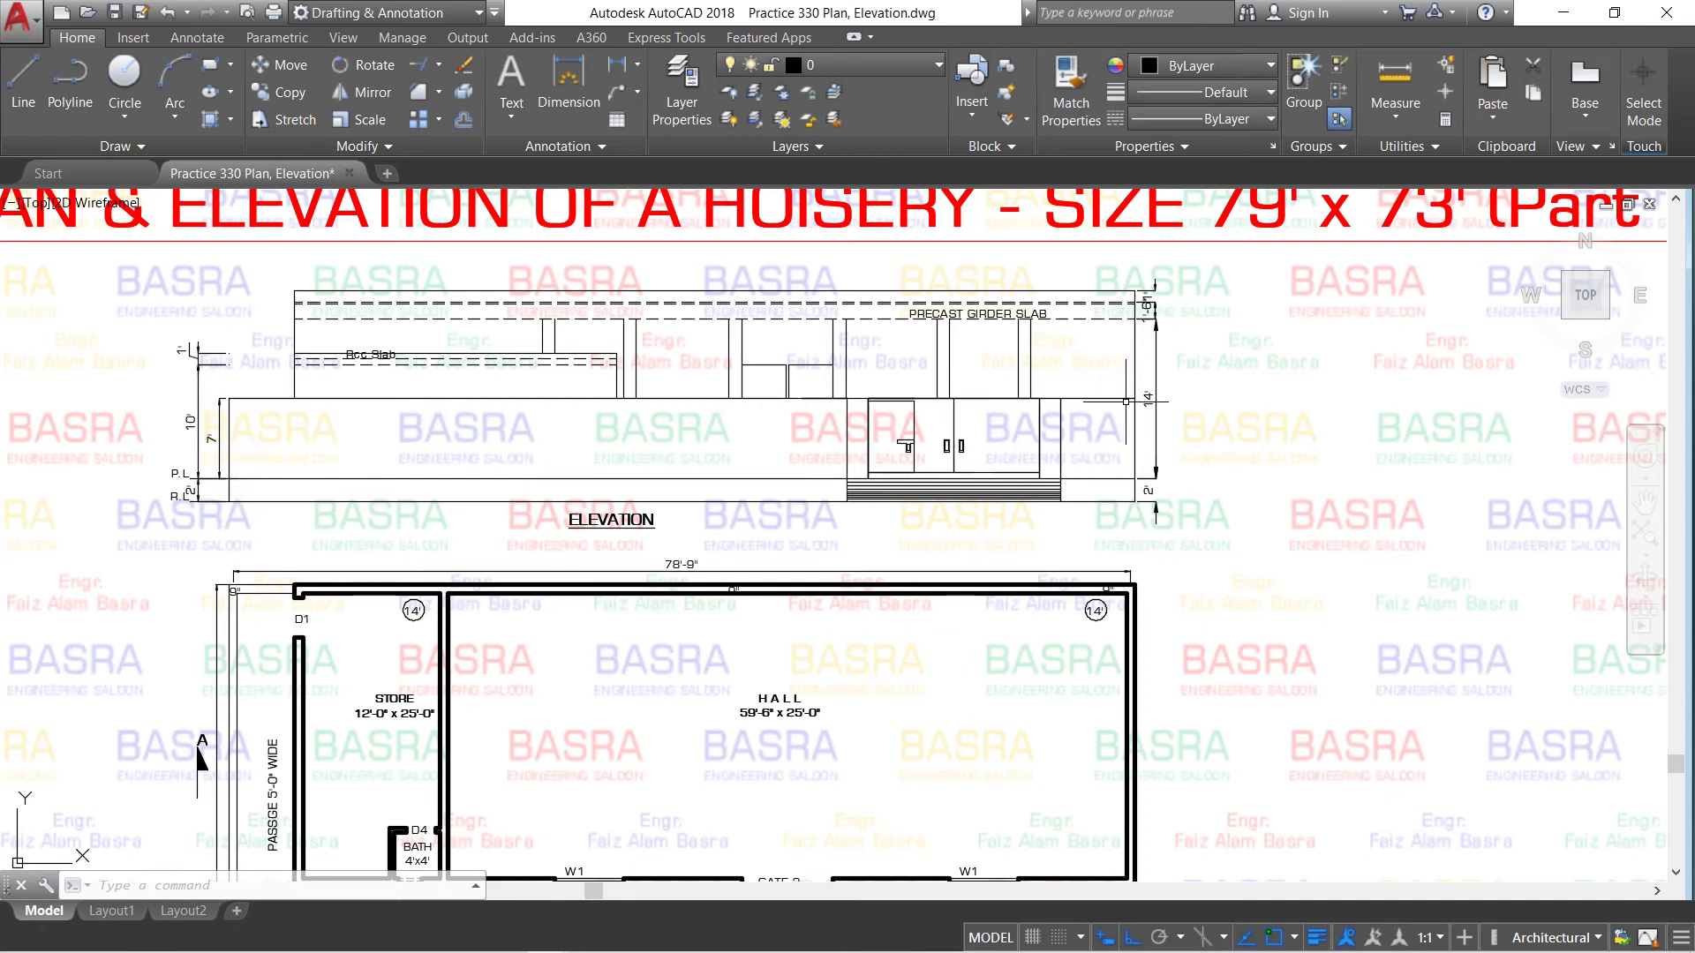
scroll(968, 476, up, 2)
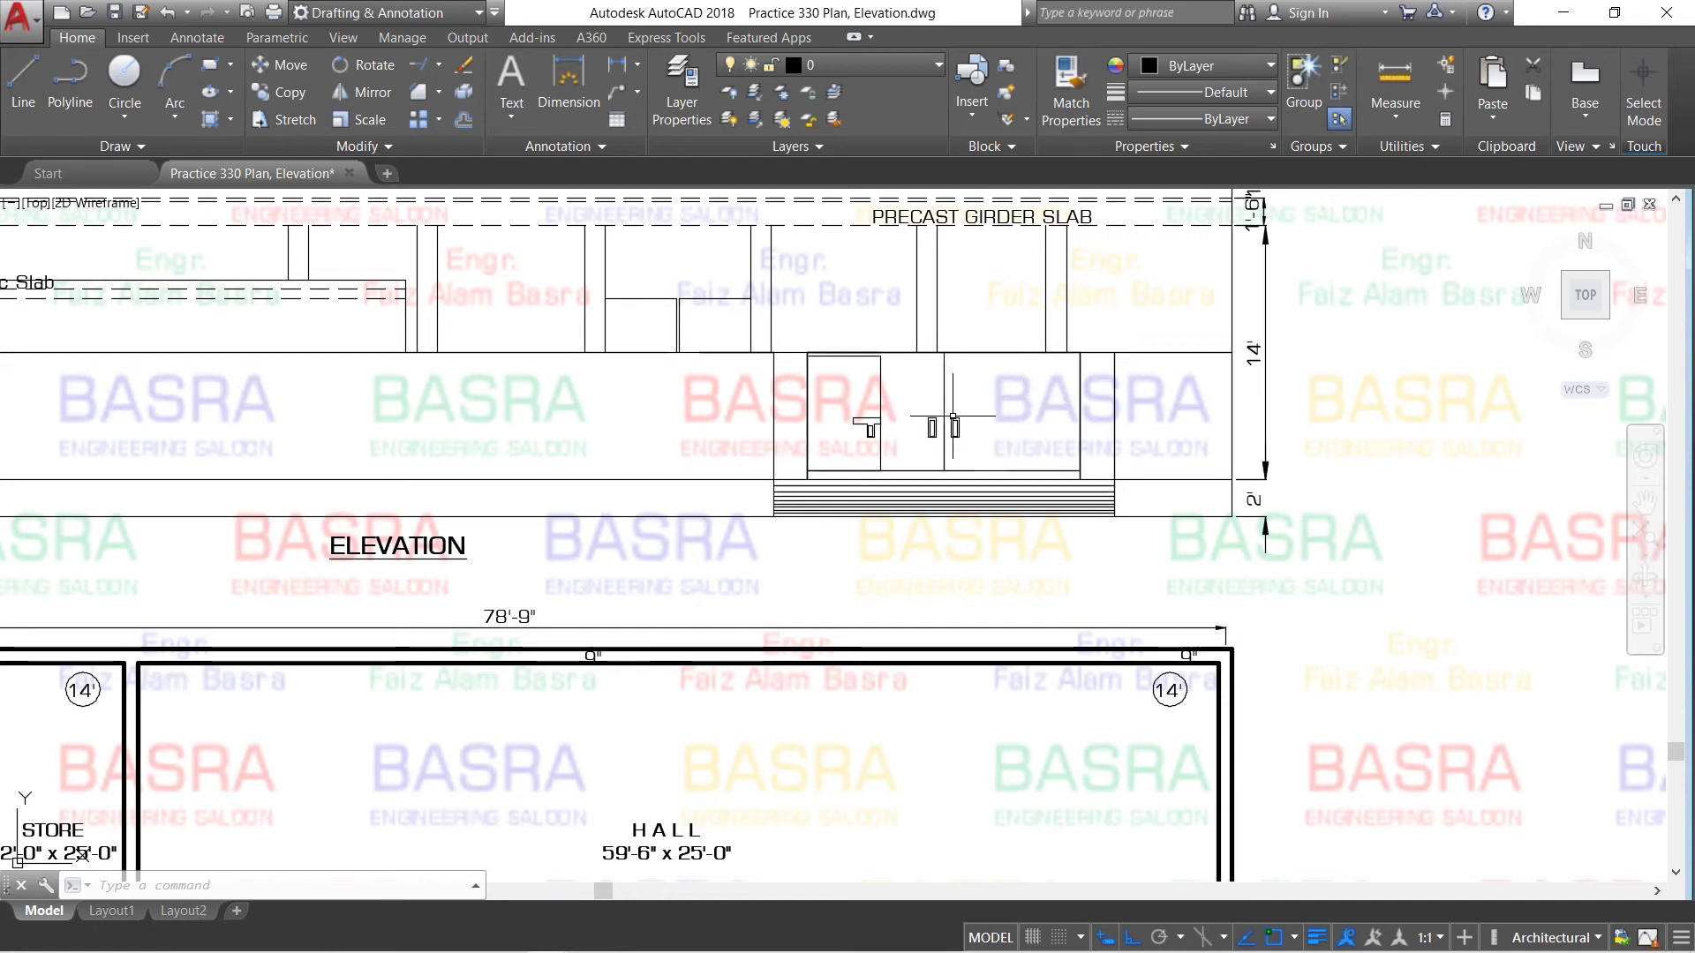
scroll(952, 417, down, 2)
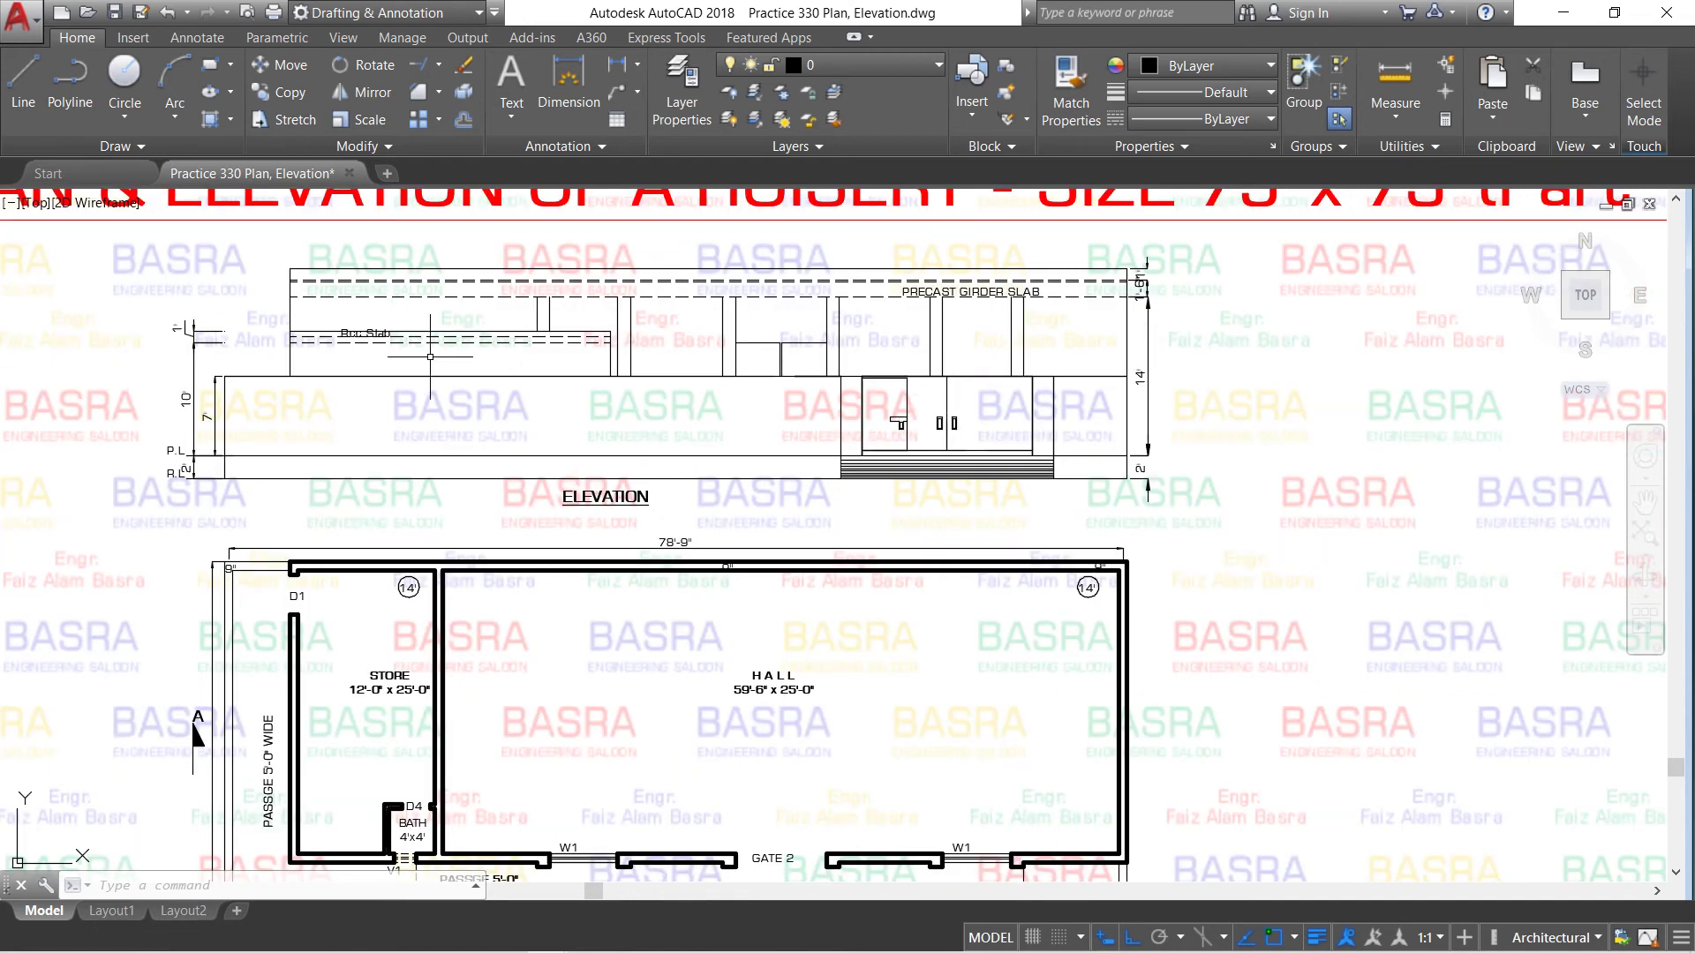
scroll(368, 336, up, 2)
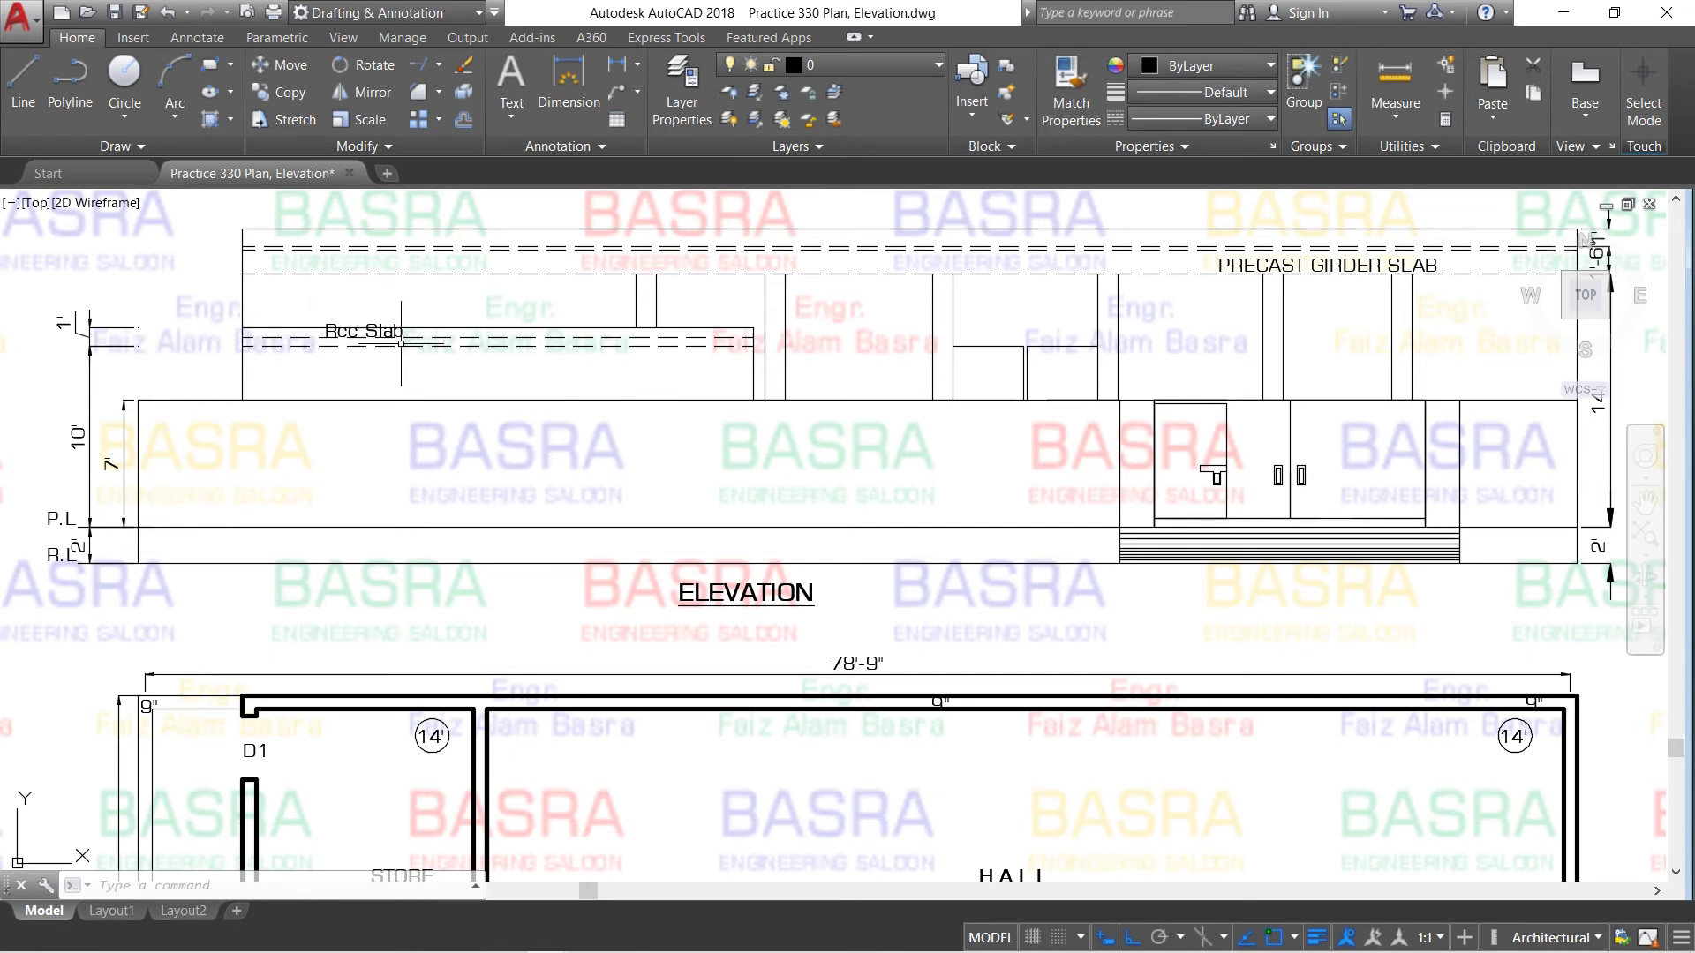
scroll(457, 338, up, 2)
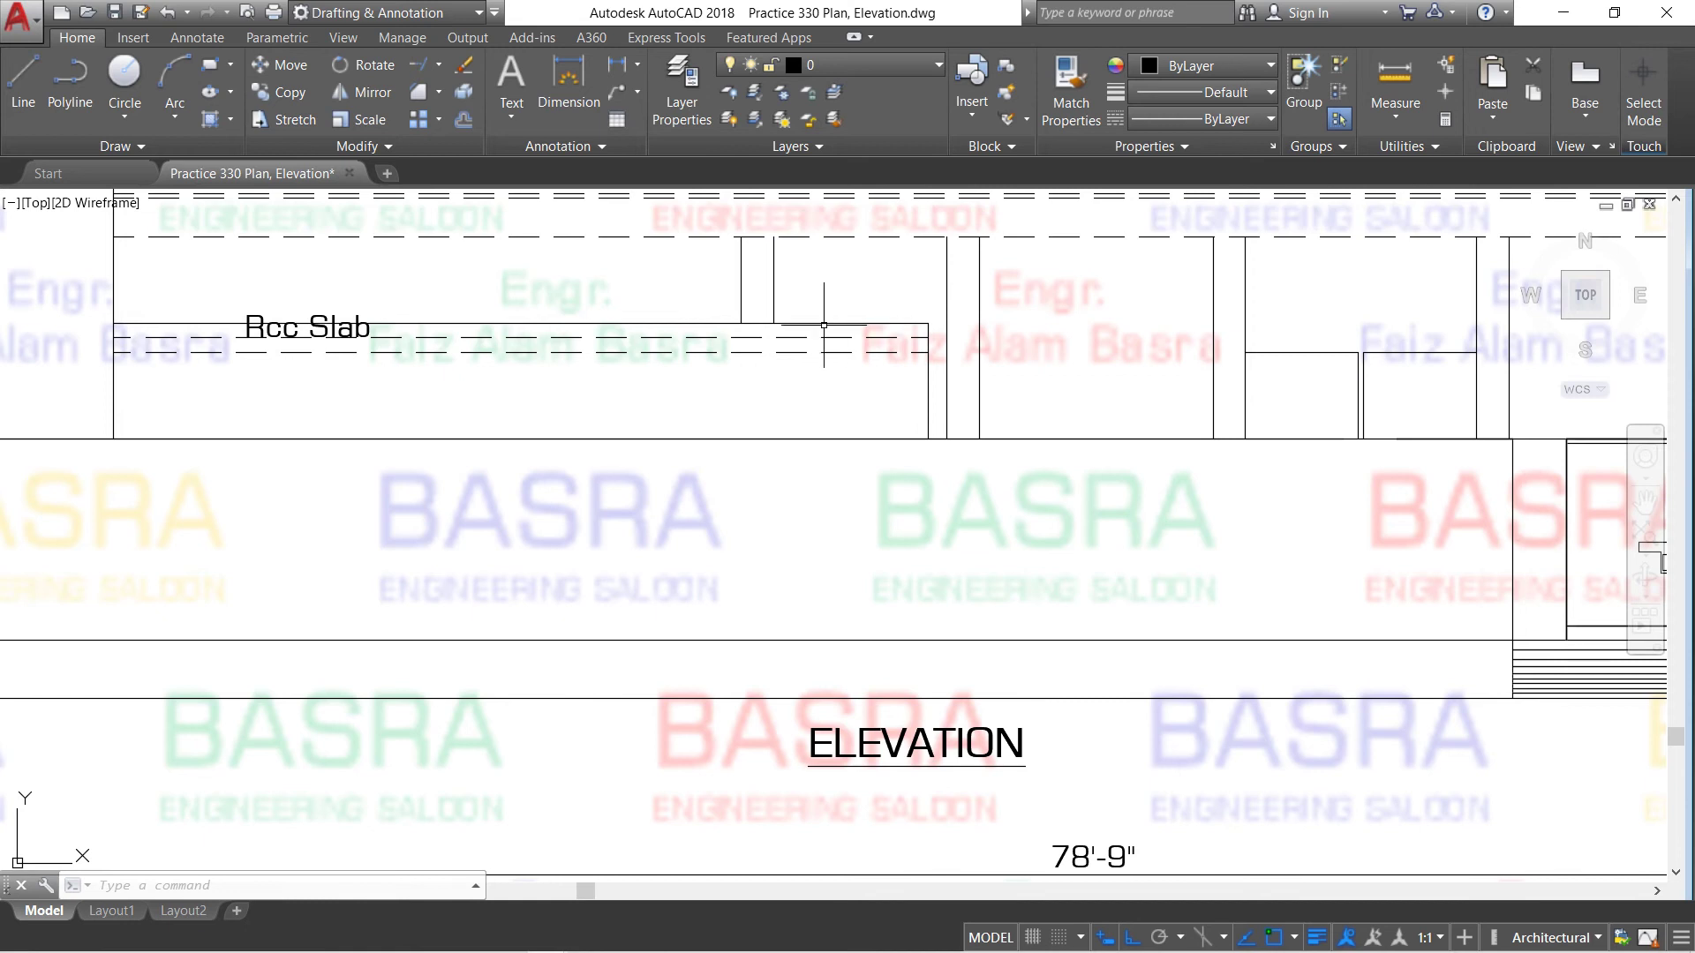
scroll(379, 325, down, 2)
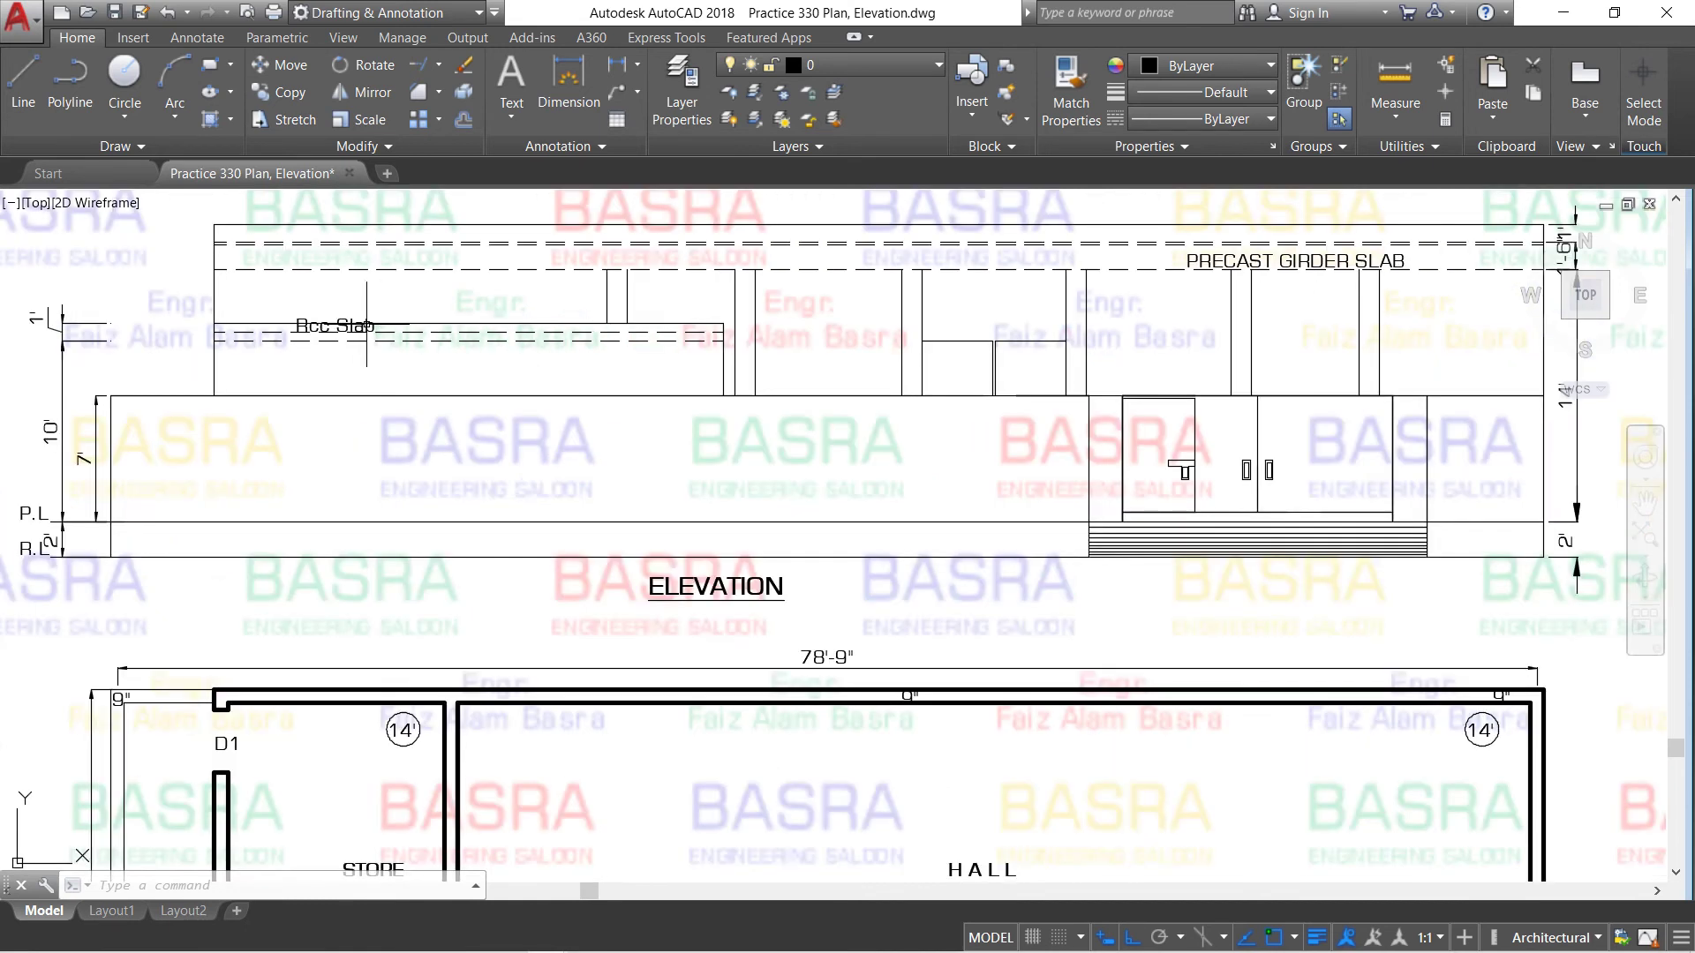
scroll(344, 327, down, 2)
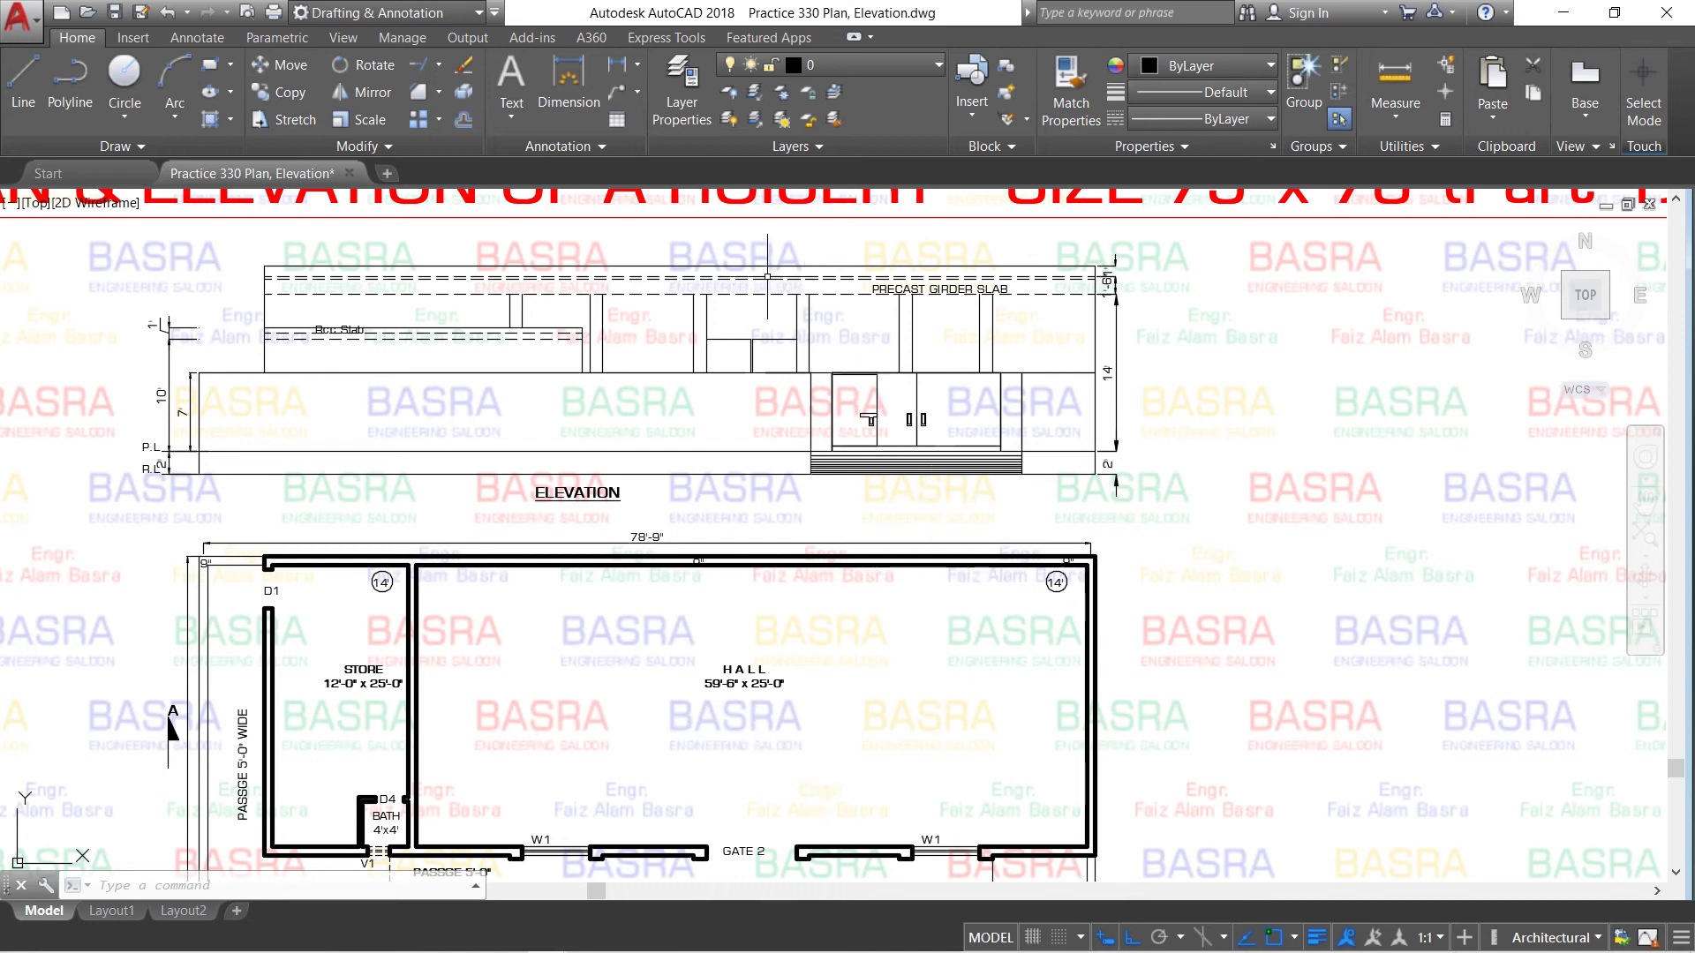
scroll(767, 277, up, 2)
scroll(767, 276, down, 3)
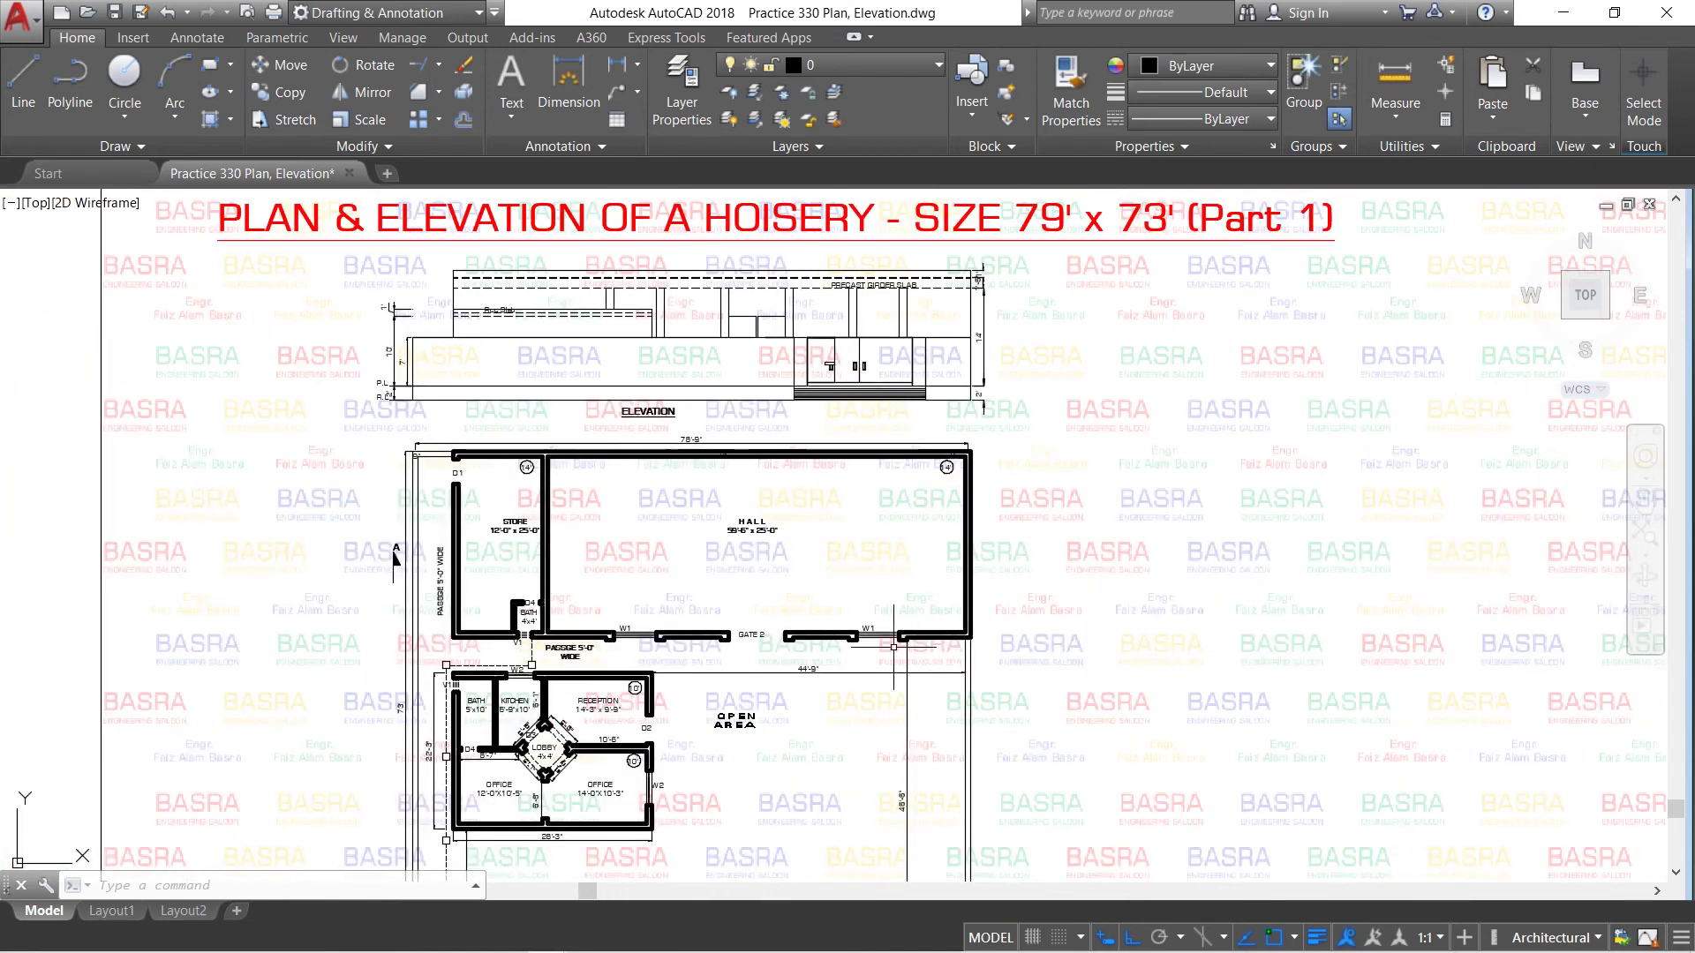
scroll(878, 640, up, 2)
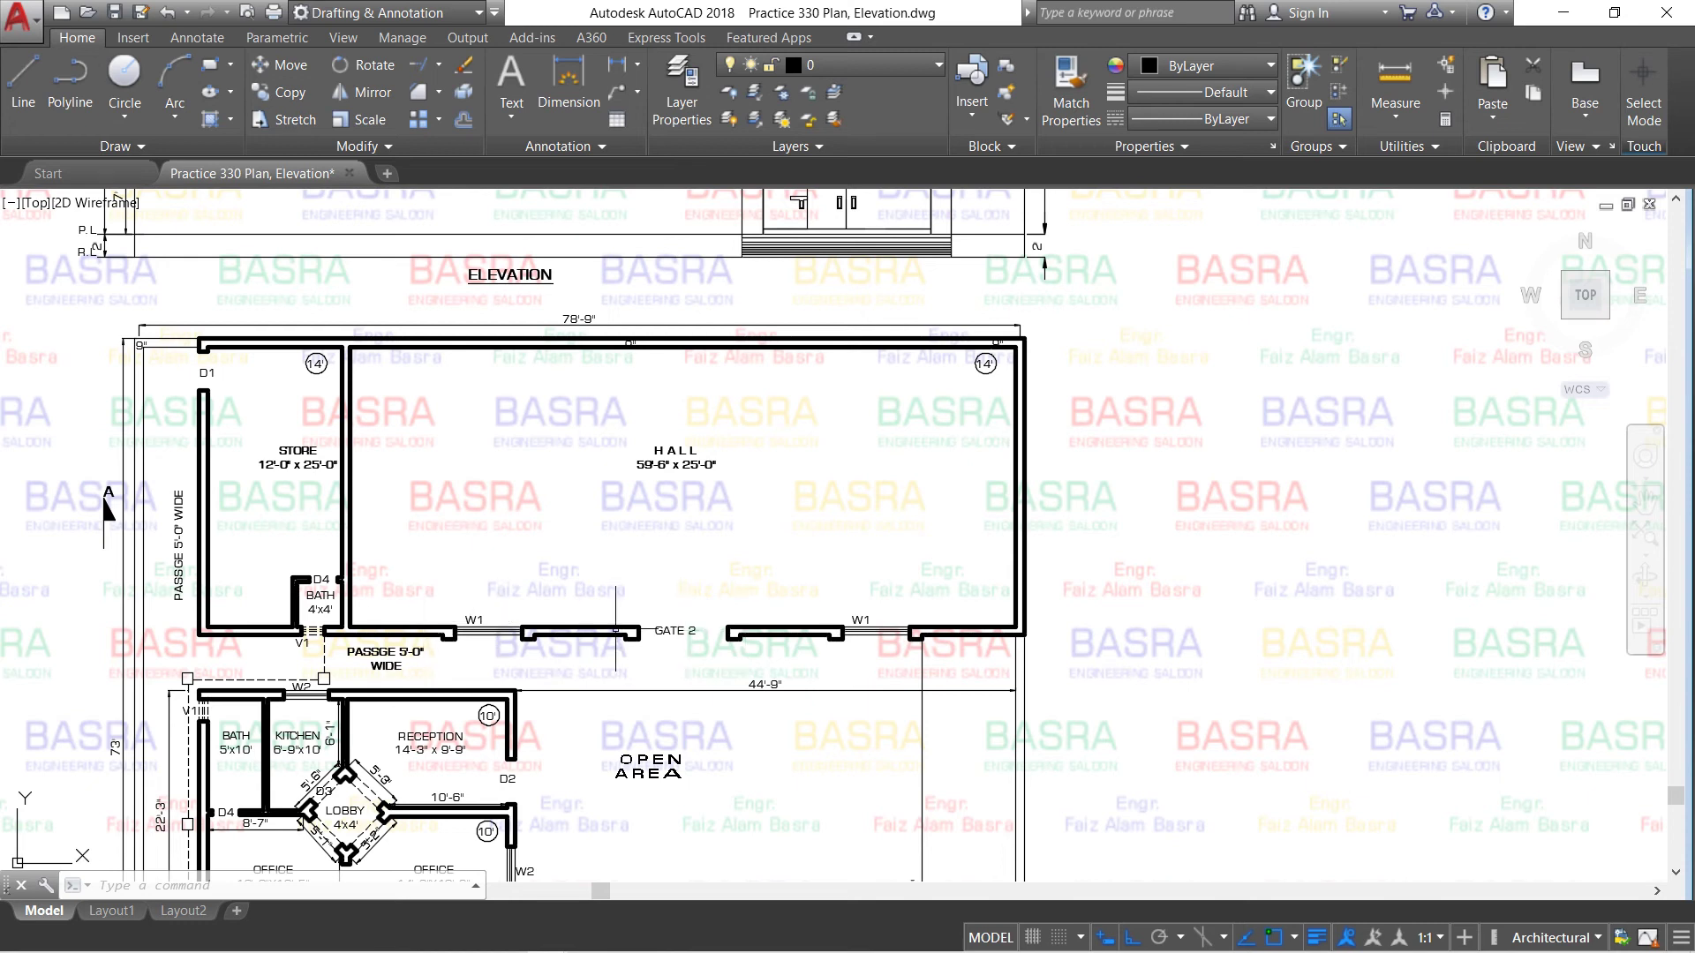
scroll(615, 630, down, 4)
scroll(672, 432, up, 4)
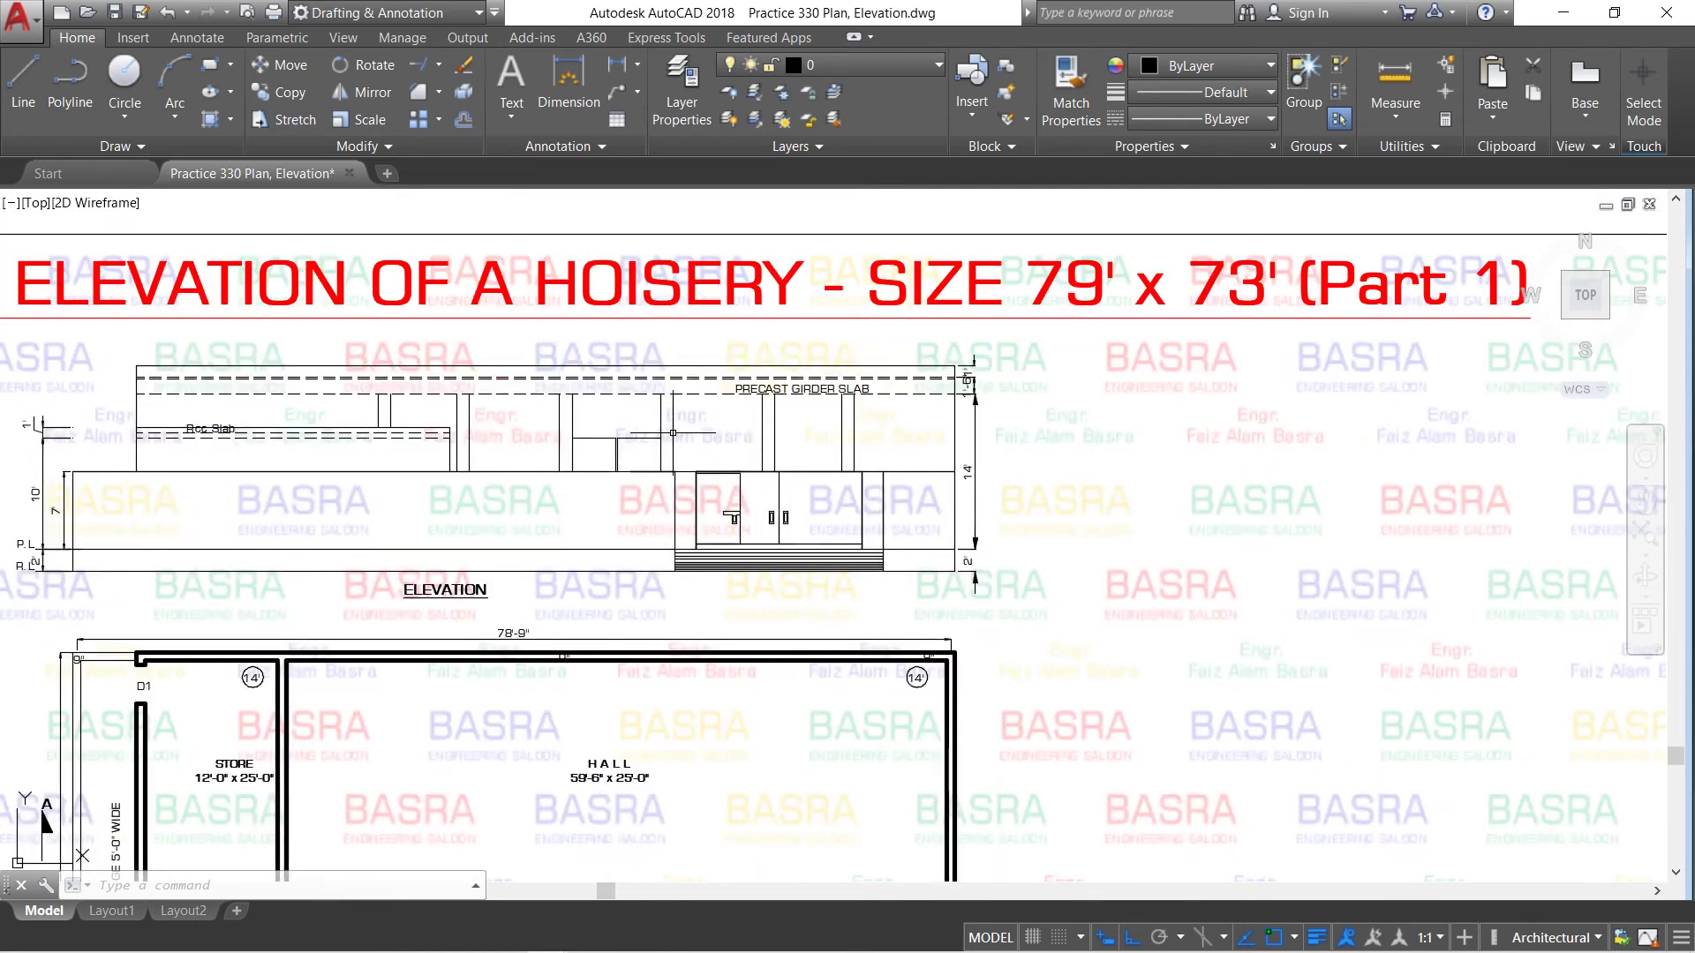
scroll(672, 432, up, 2)
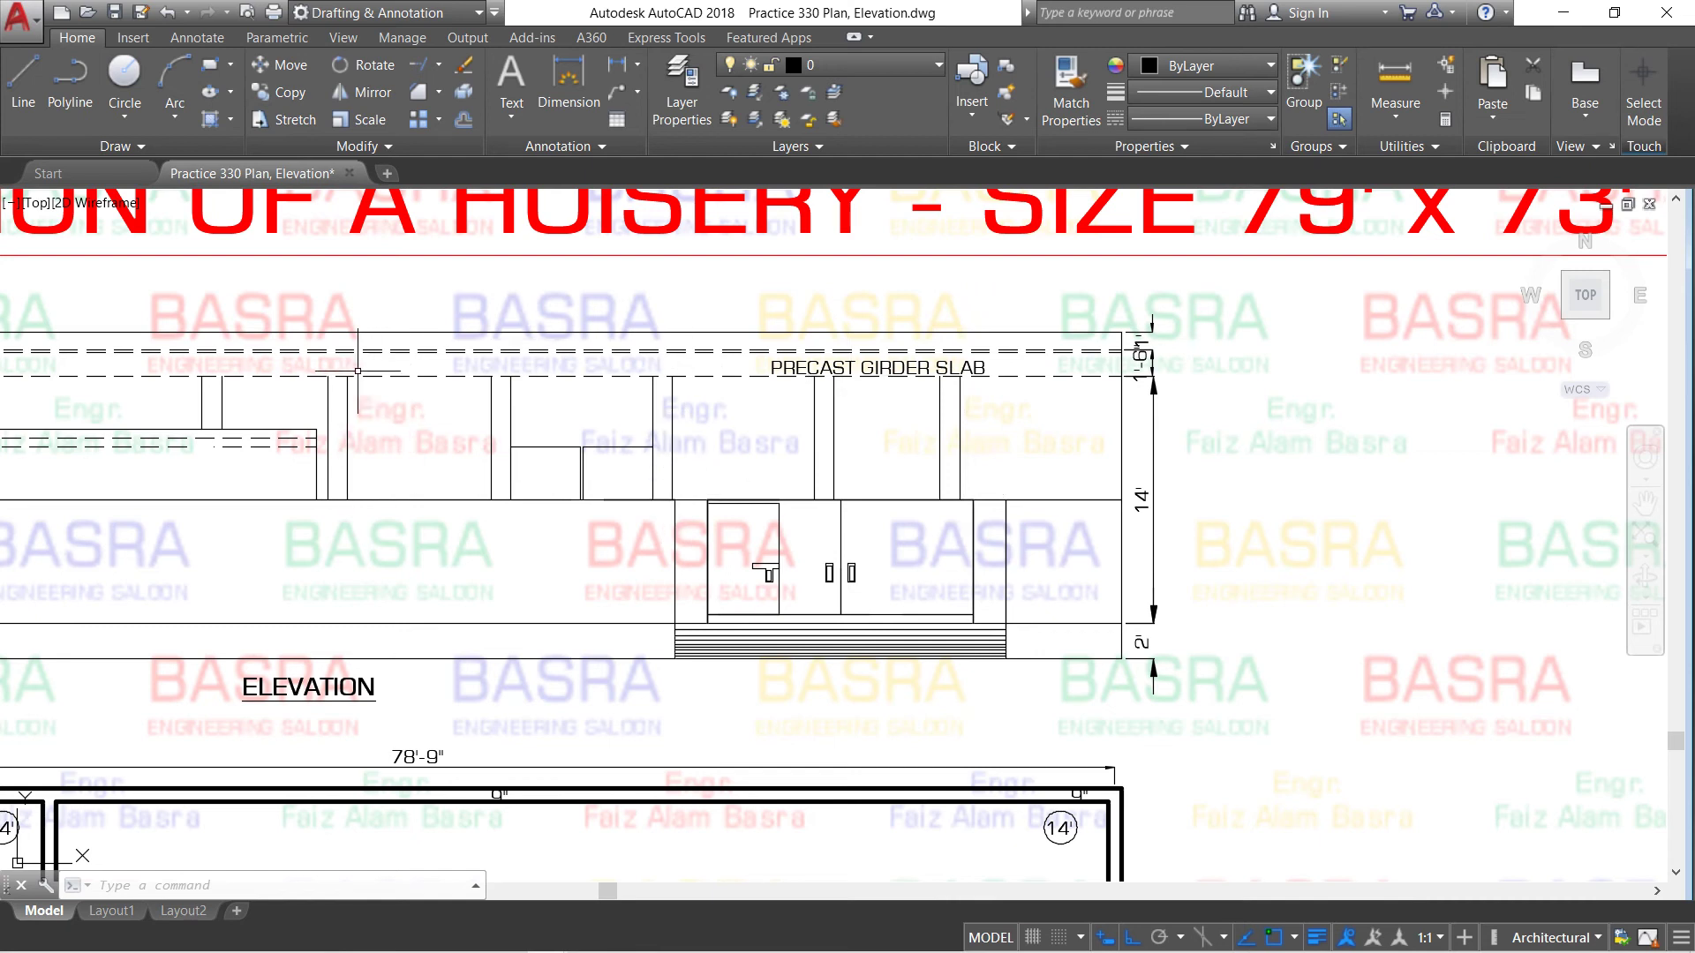
scroll(1218, 477, down, 2)
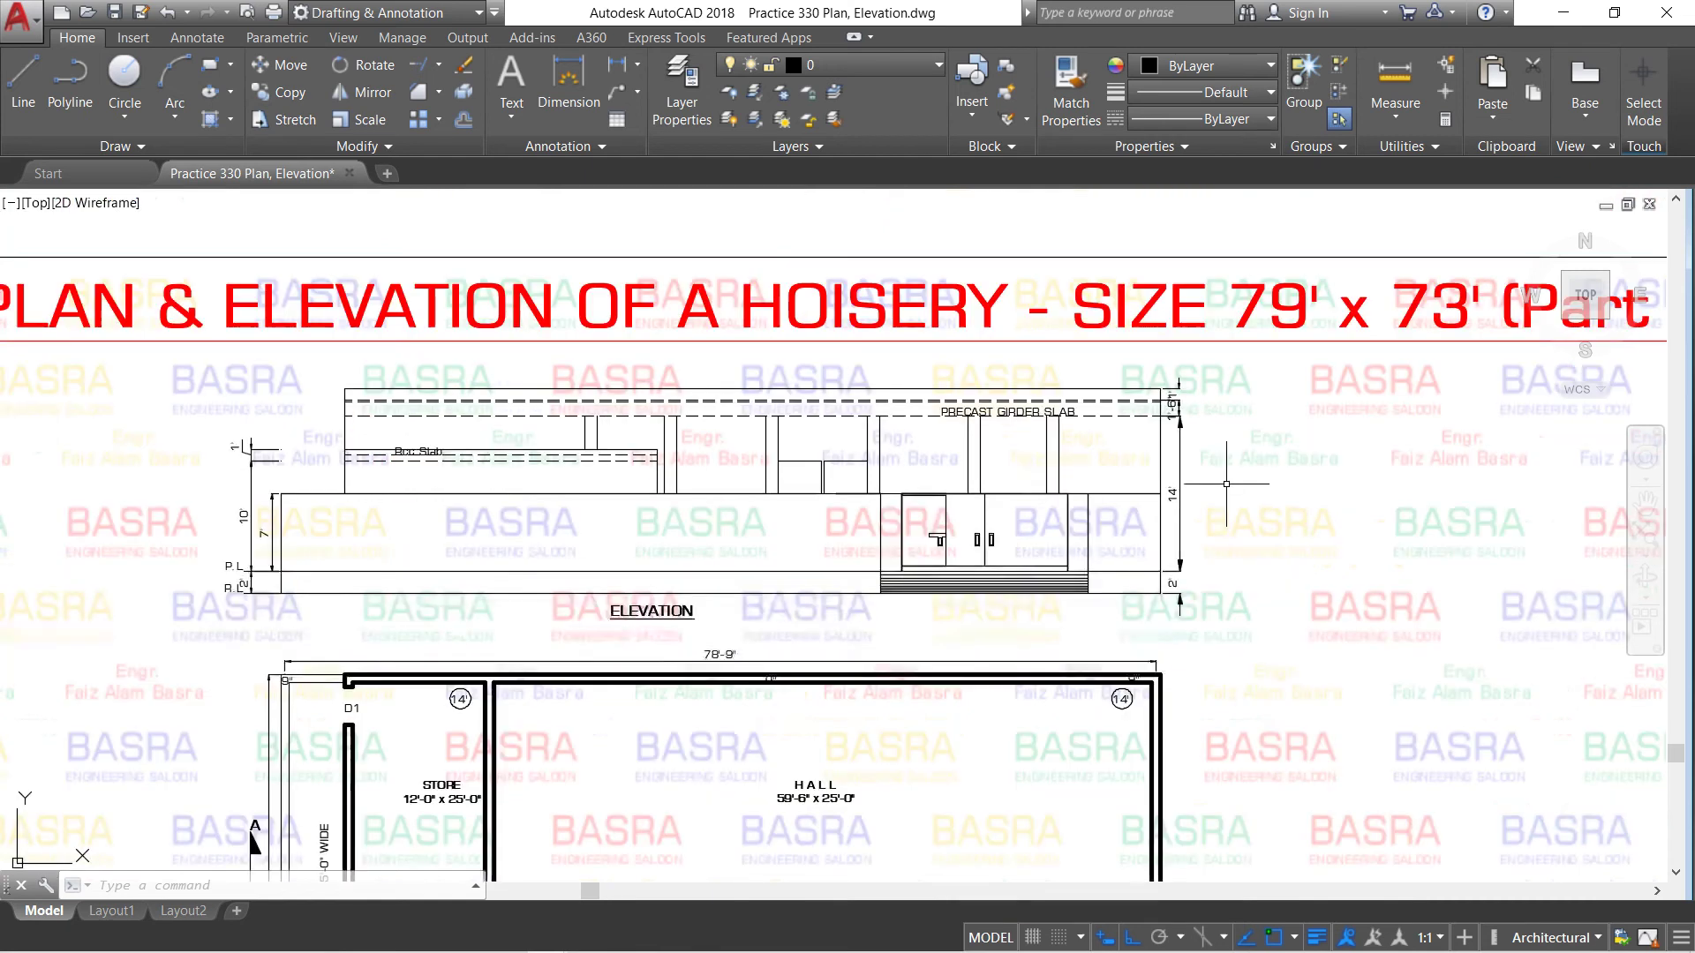
scroll(1130, 446, up, 2)
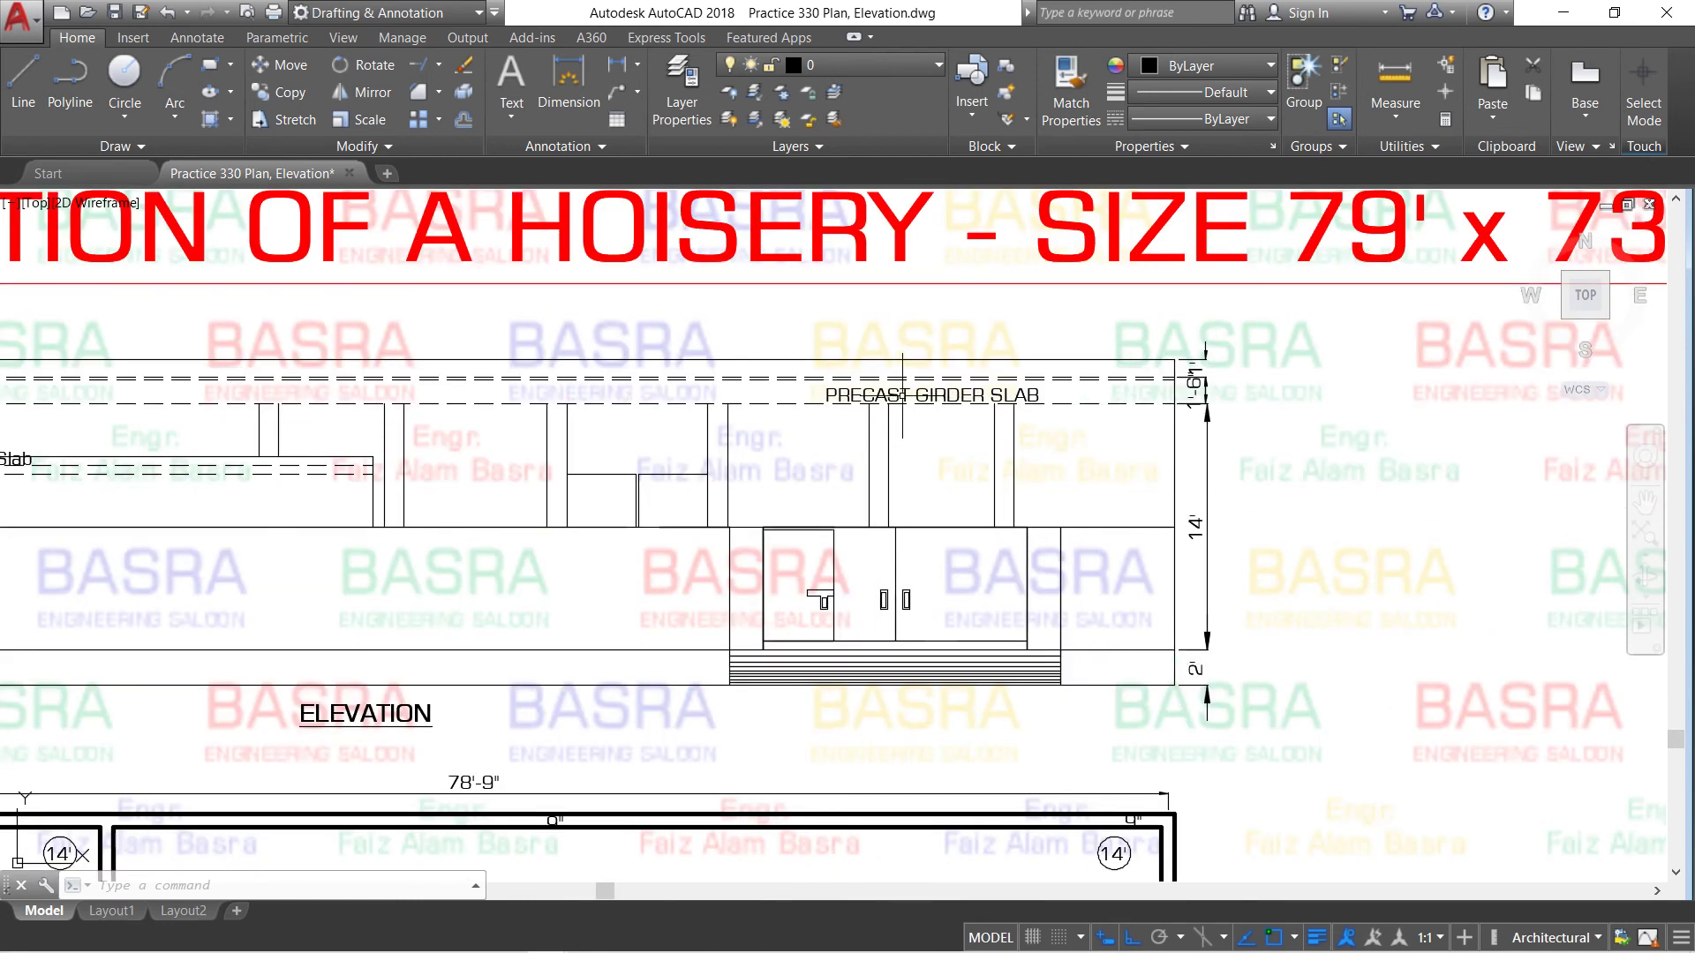
scroll(1192, 378, up, 4)
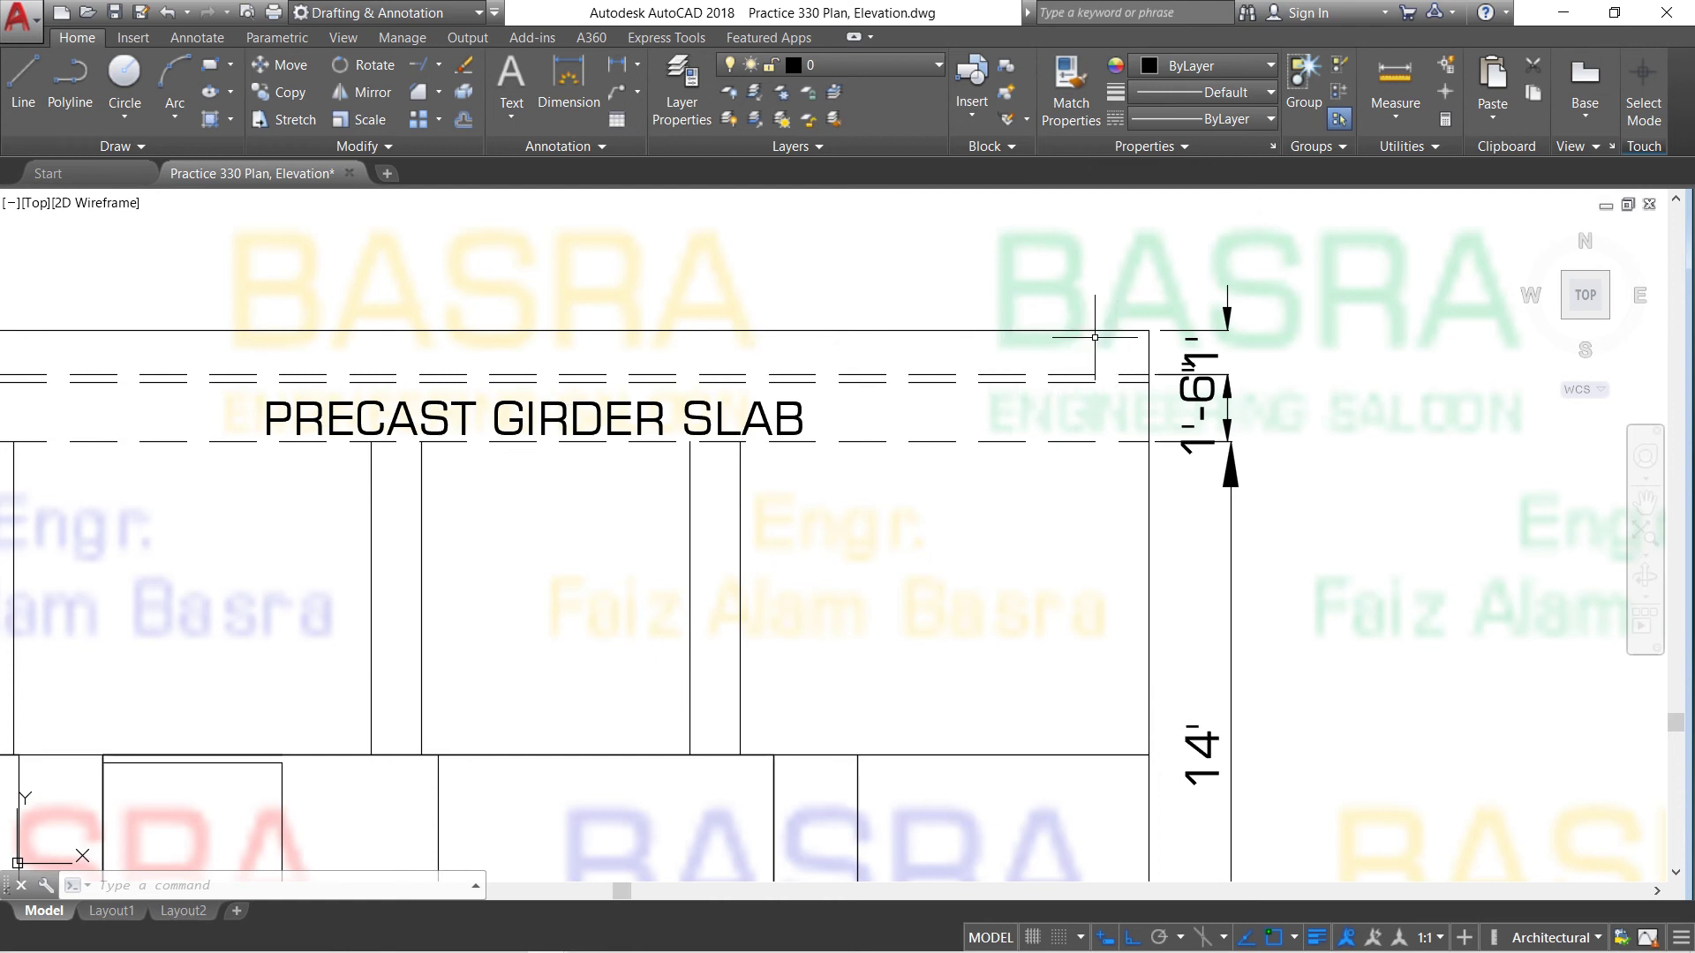
scroll(1254, 352, down, 3)
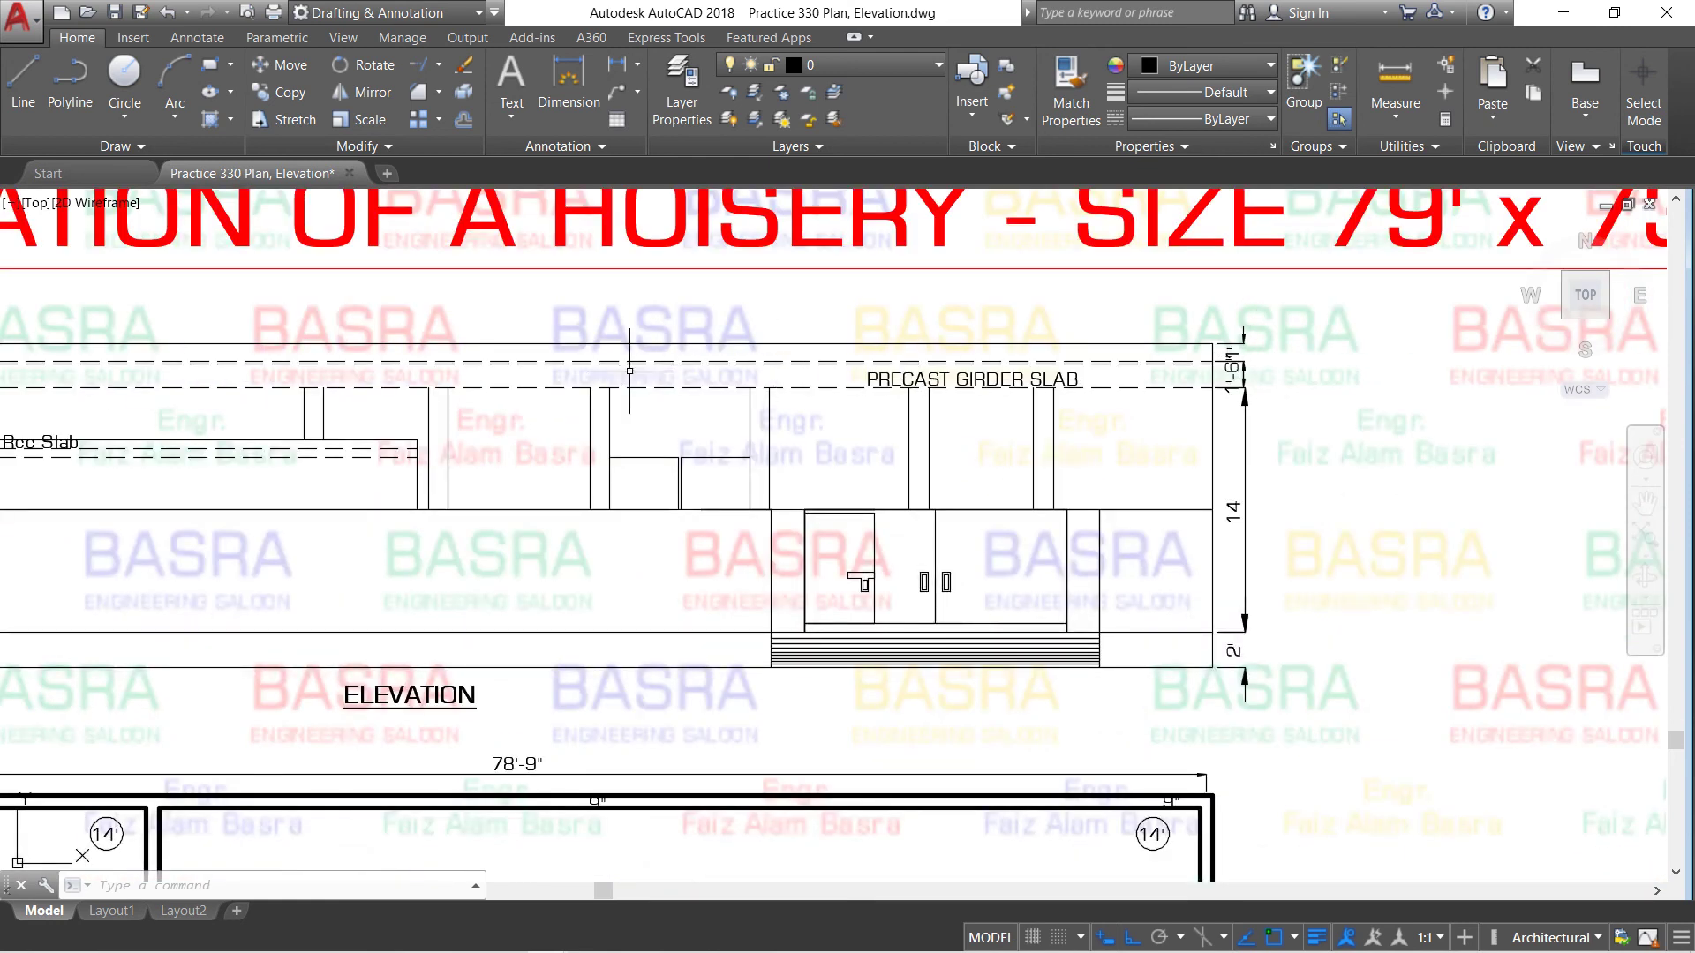
scroll(660, 393, up, 2)
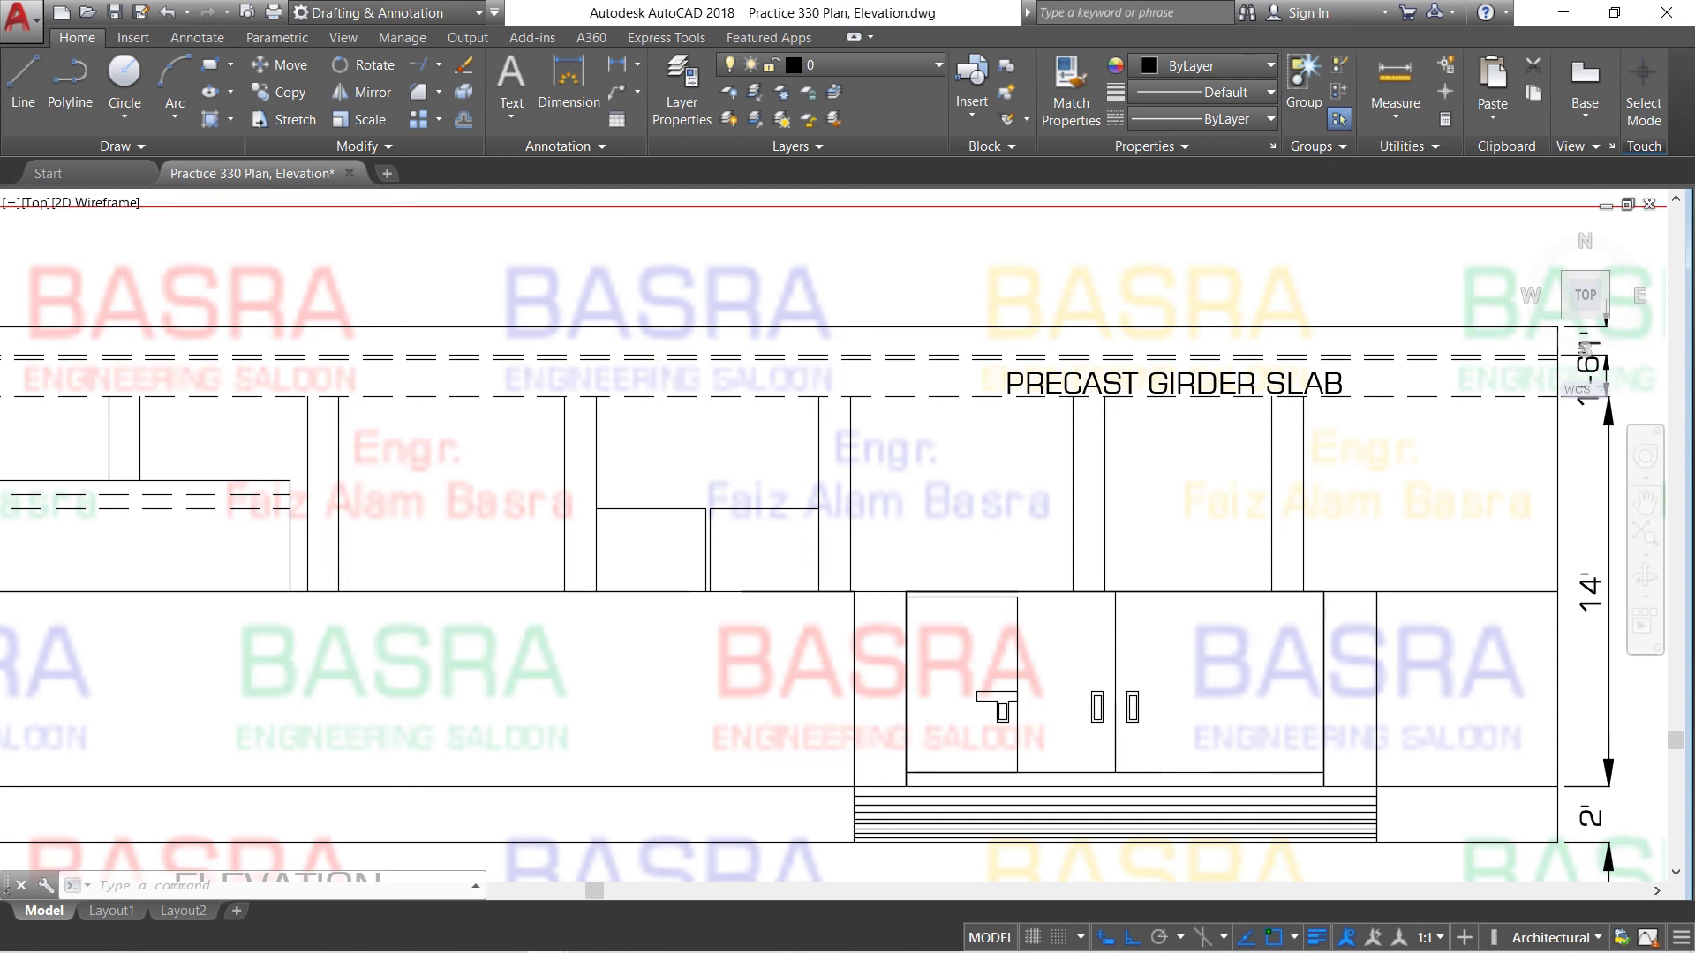
scroll(845, 372, down, 3)
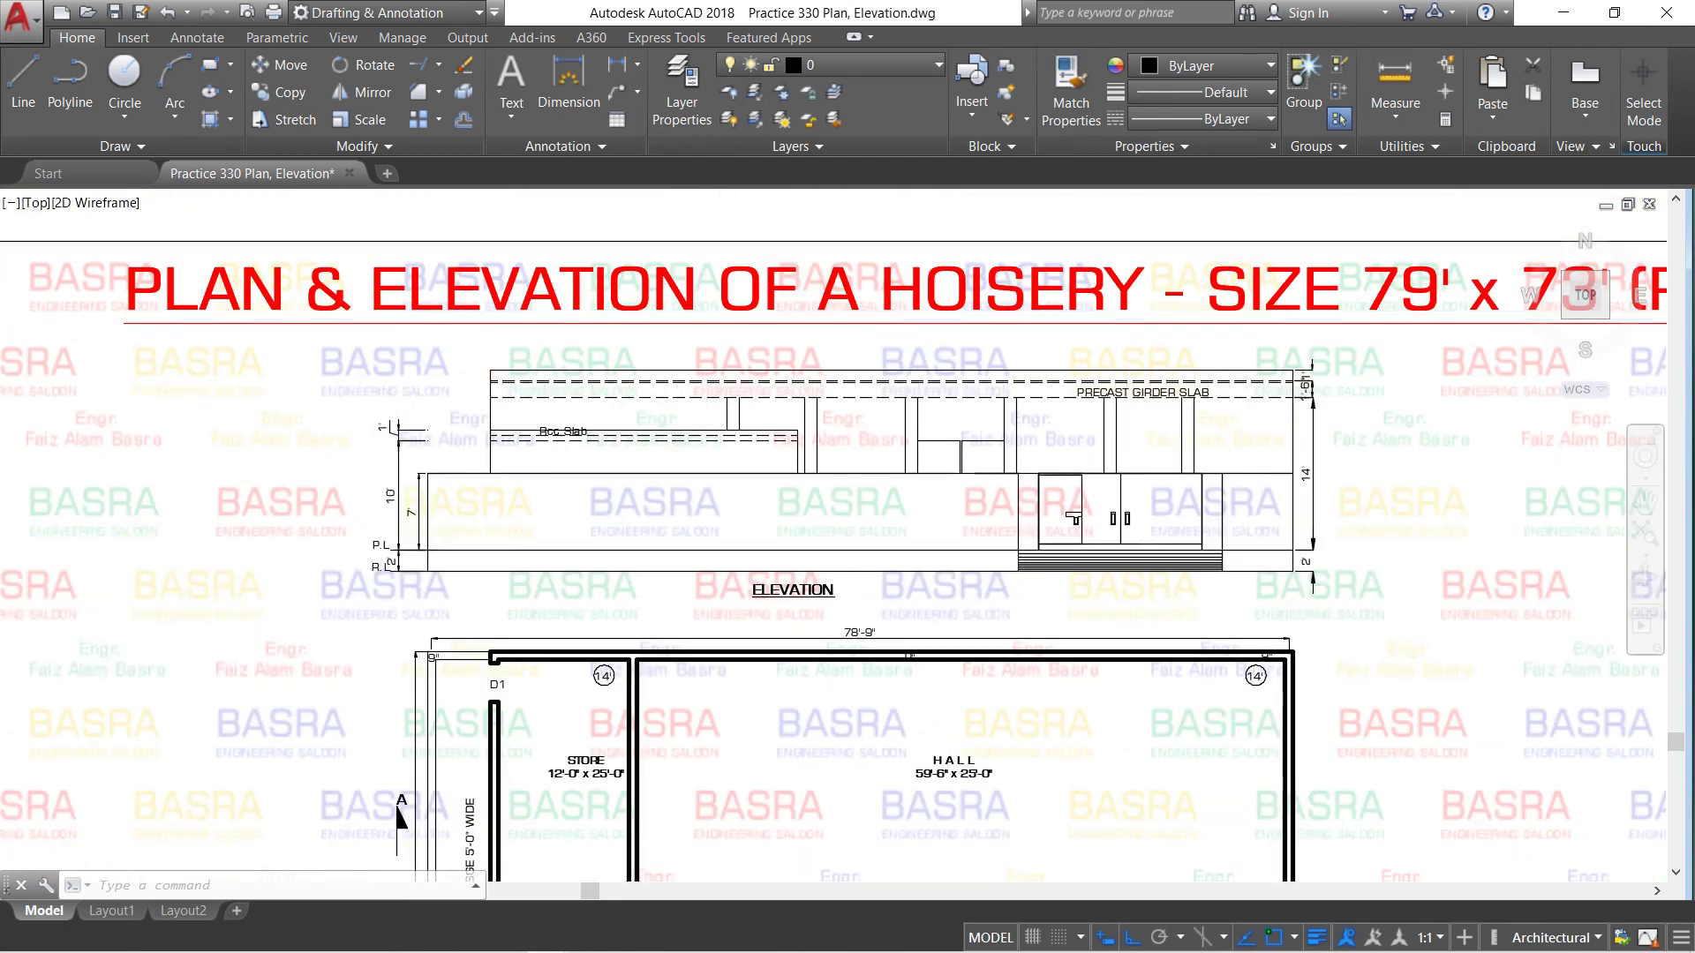
scroll(943, 432, up, 2)
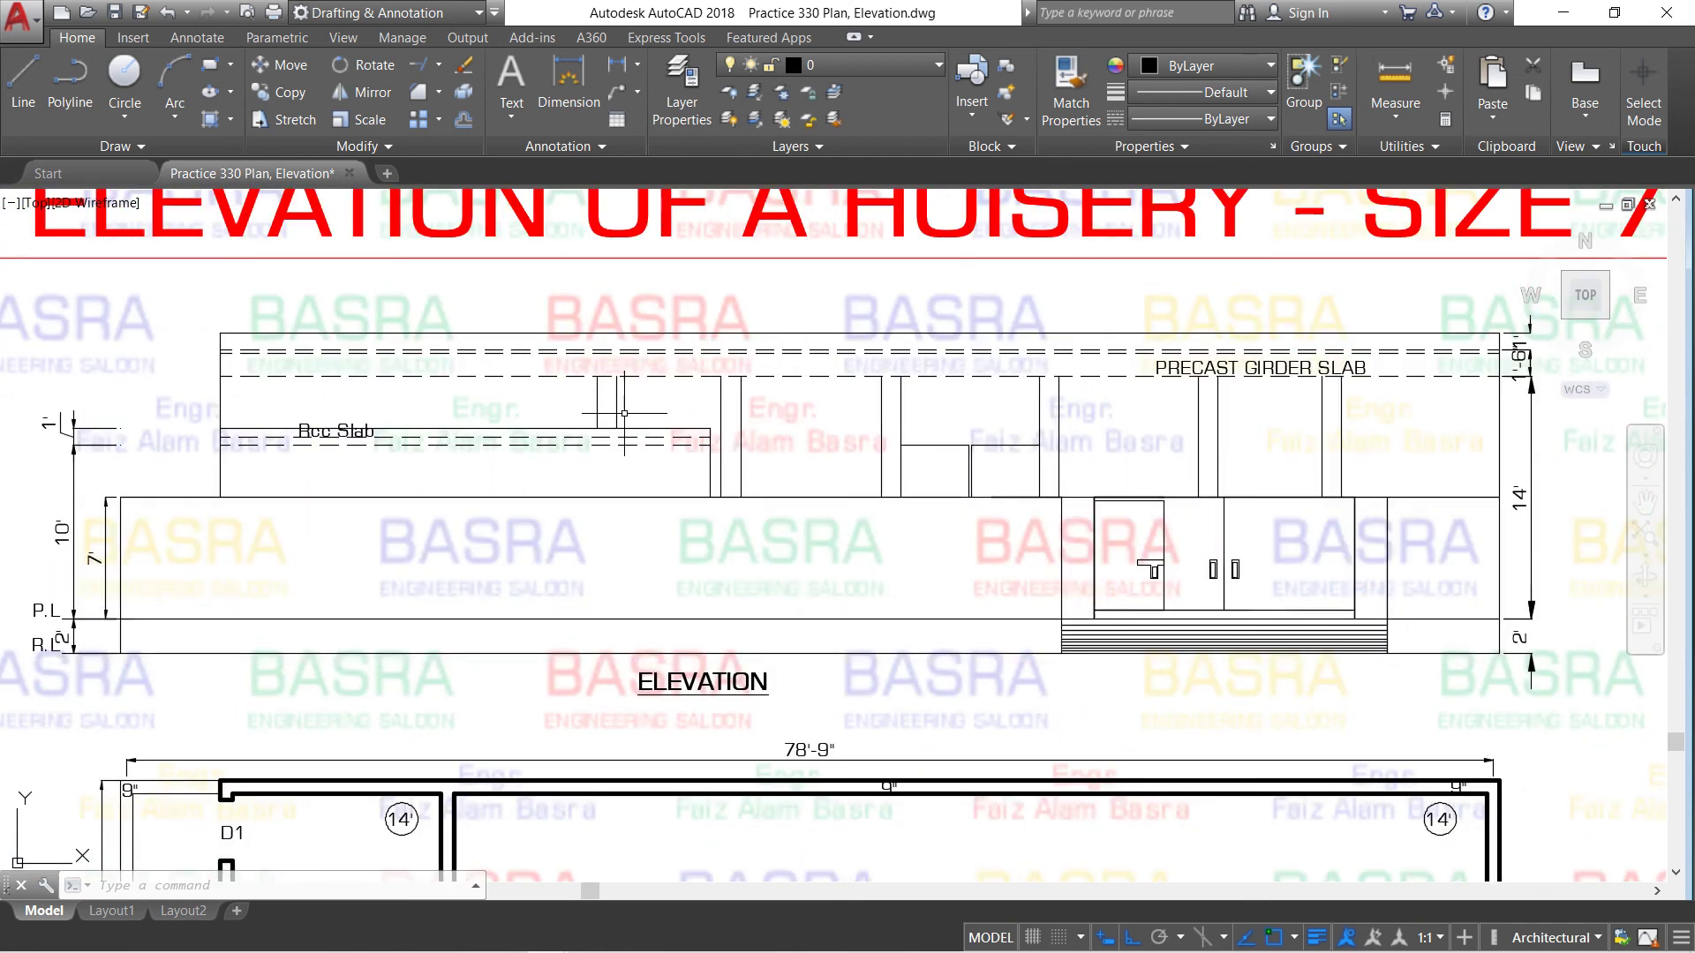
scroll(587, 413, down, 2)
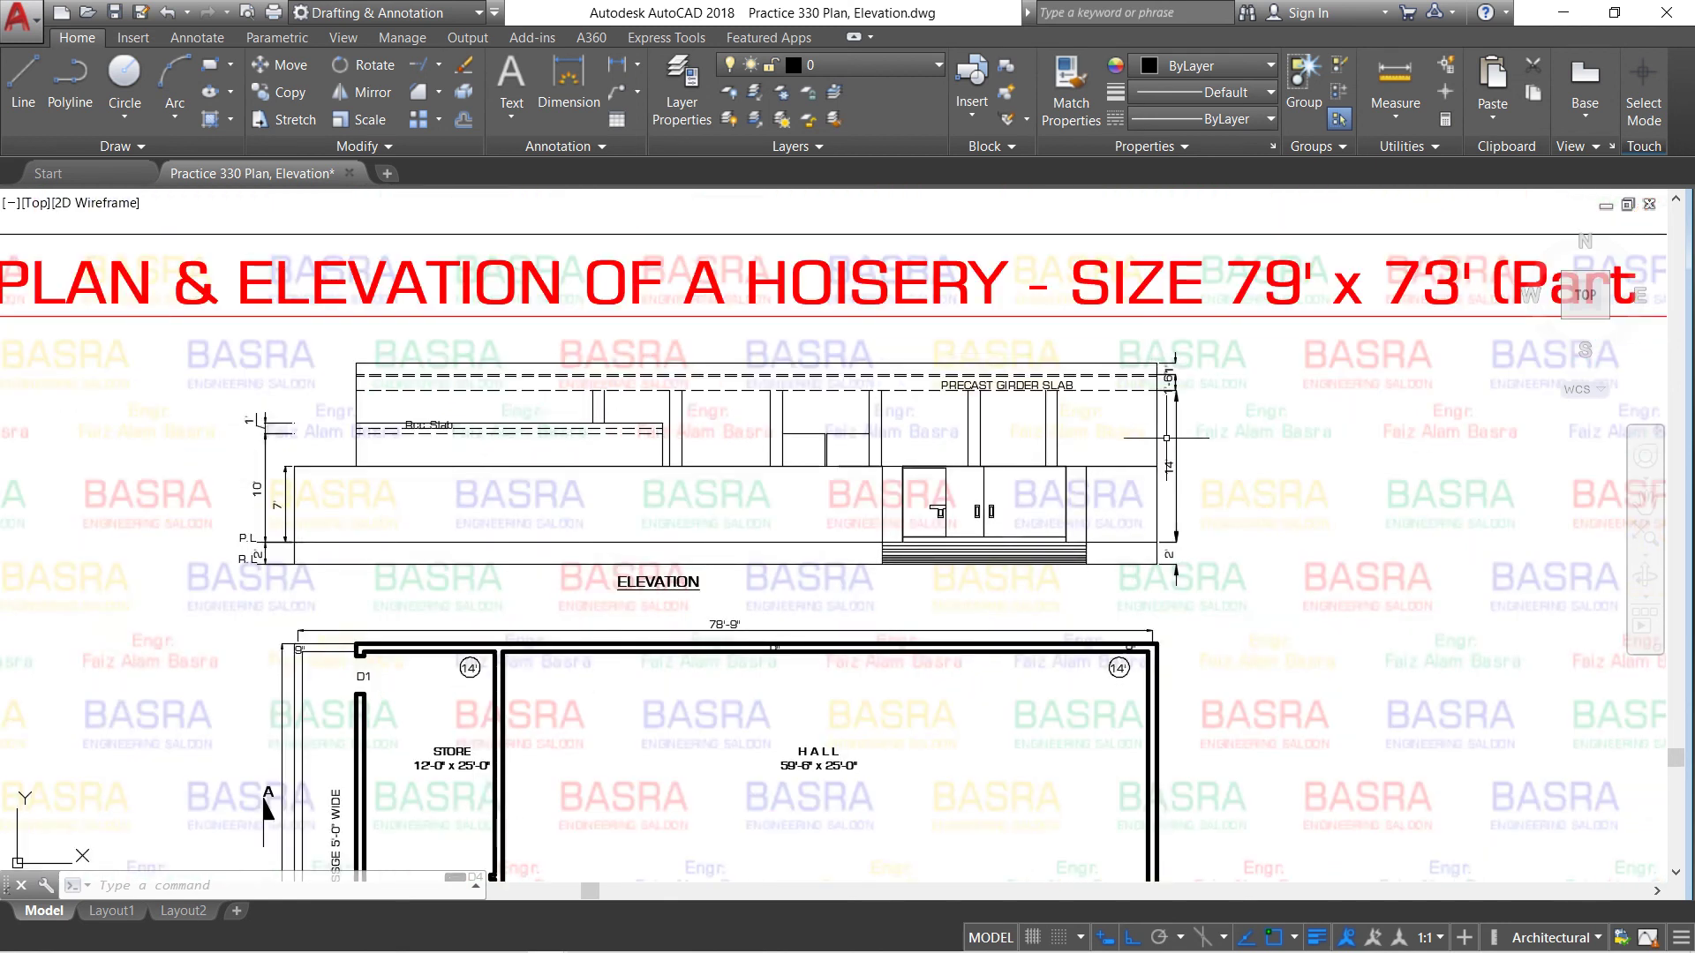
scroll(583, 457, down, 2)
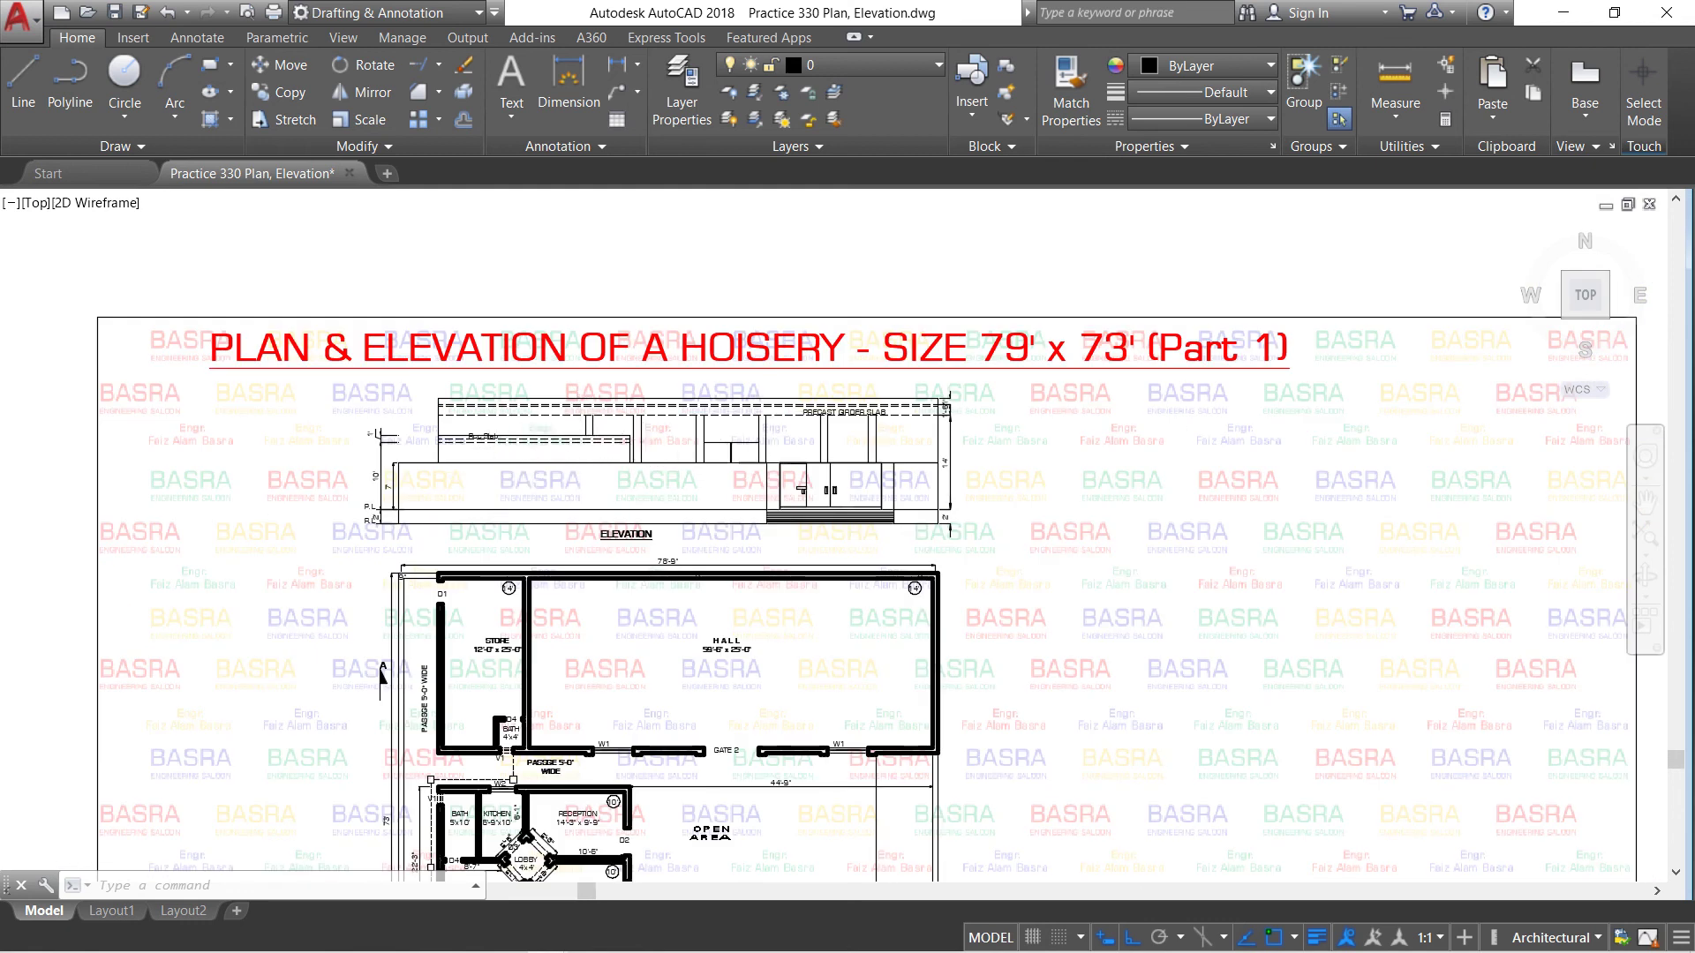
scroll(496, 472, up, 2)
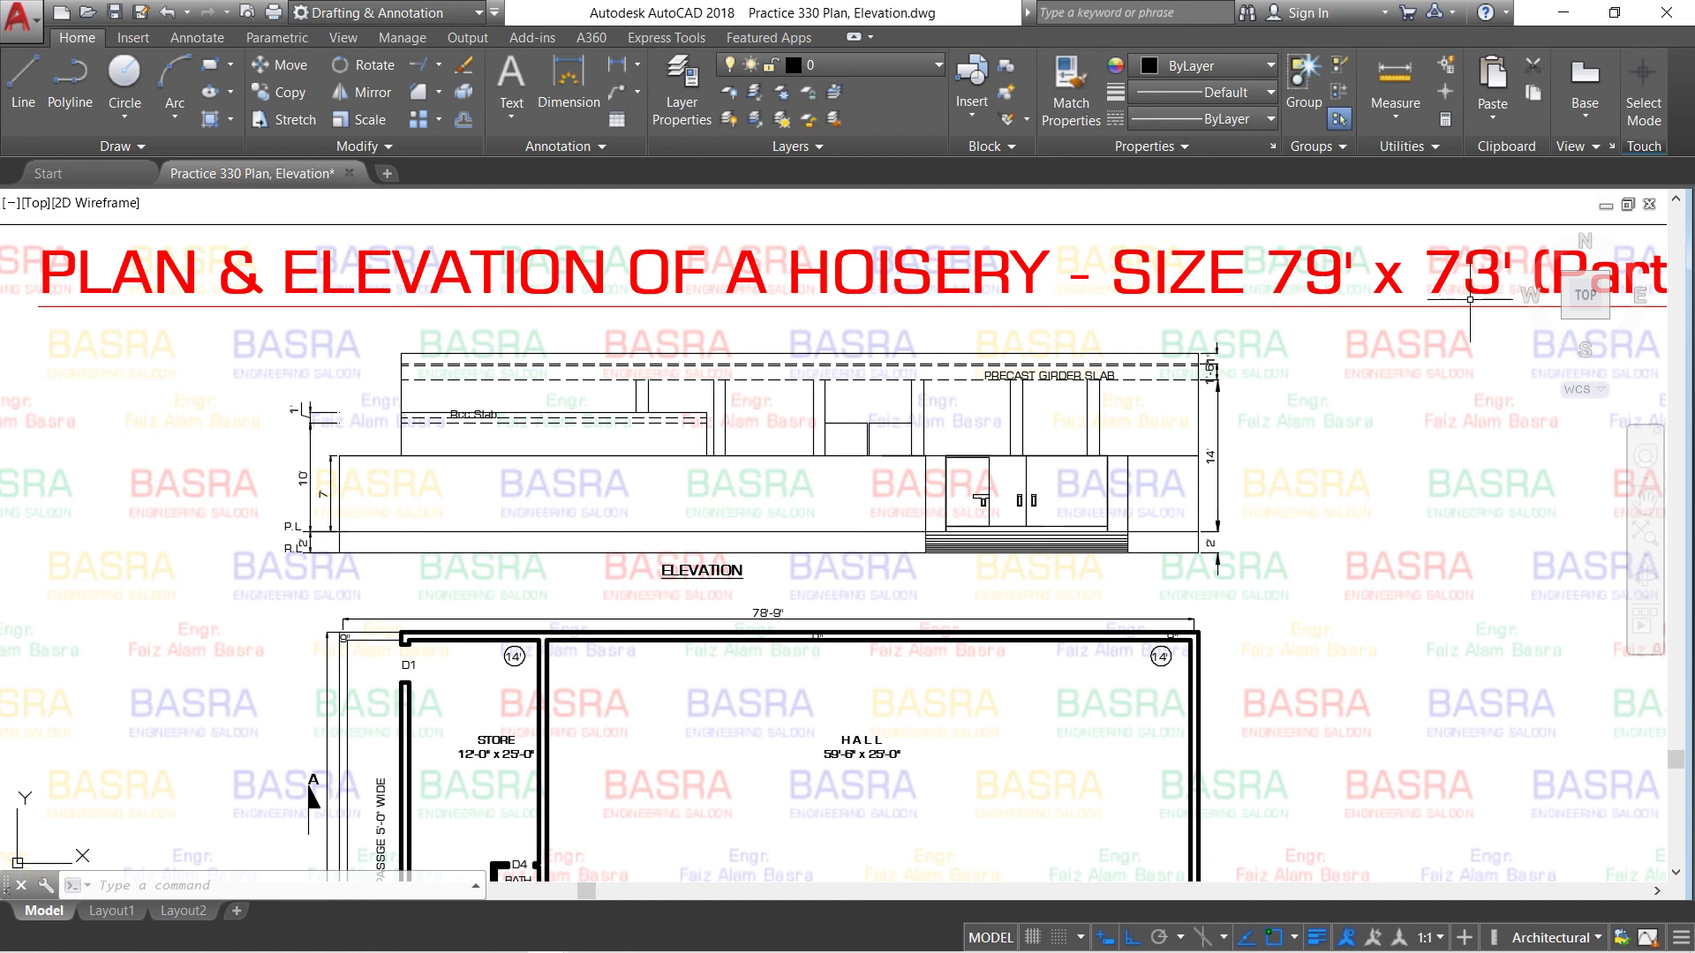
scroll(798, 301, down, 3)
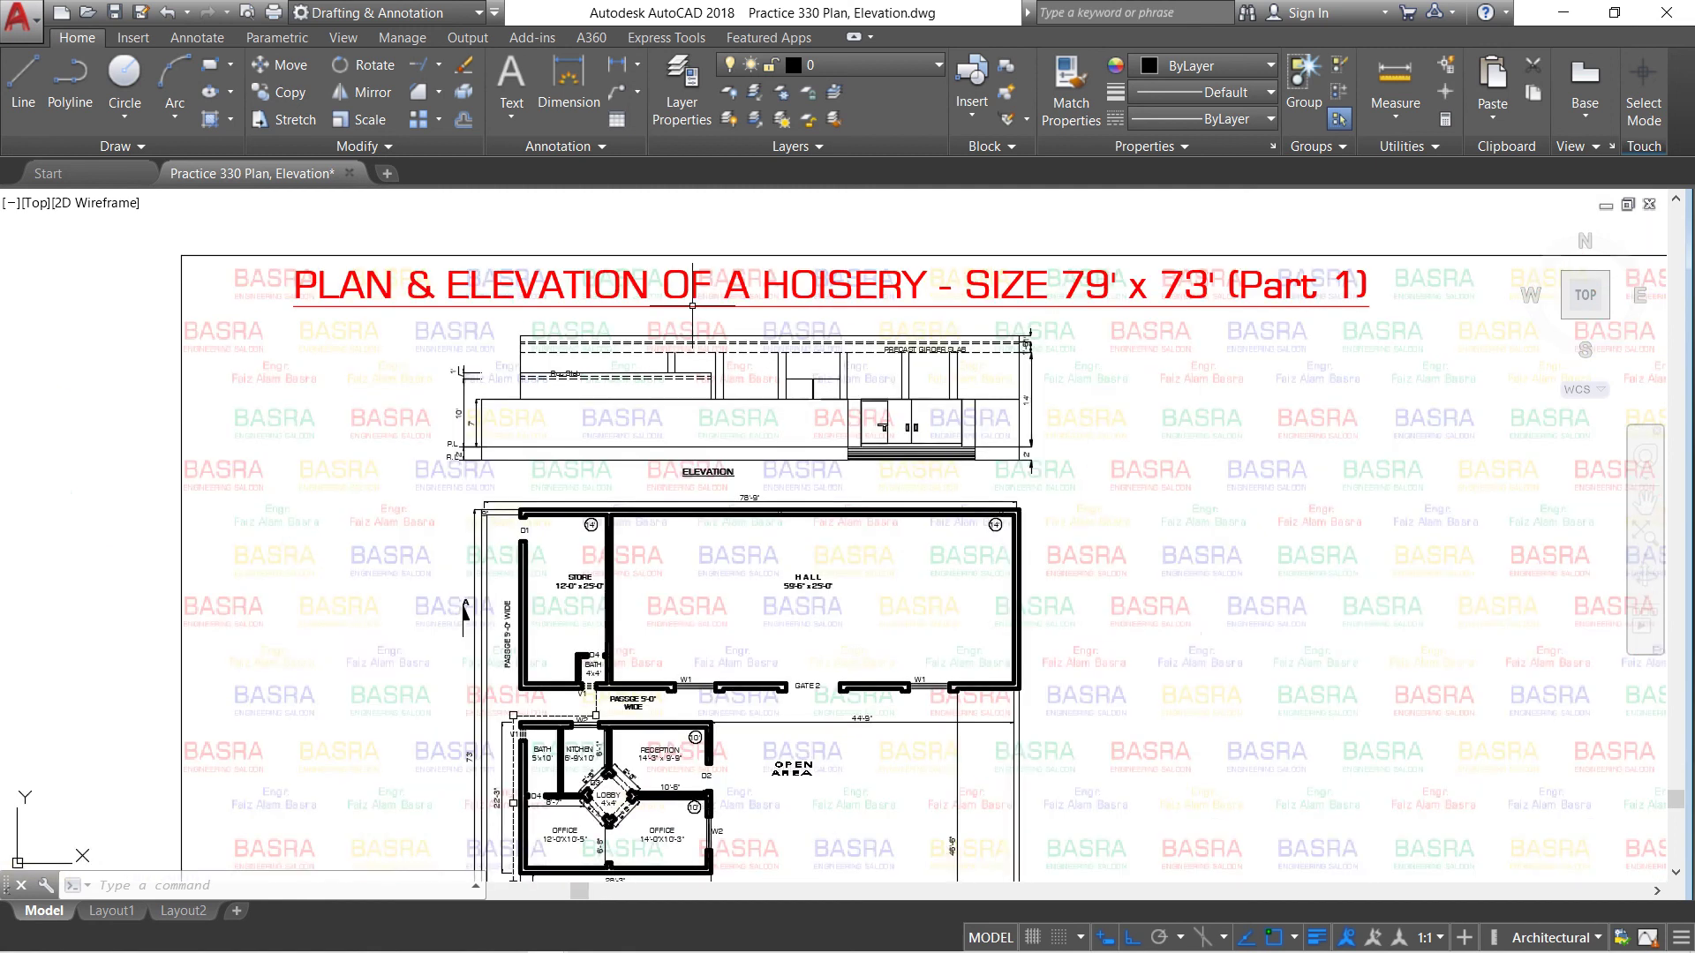
scroll(750, 738, up, 3)
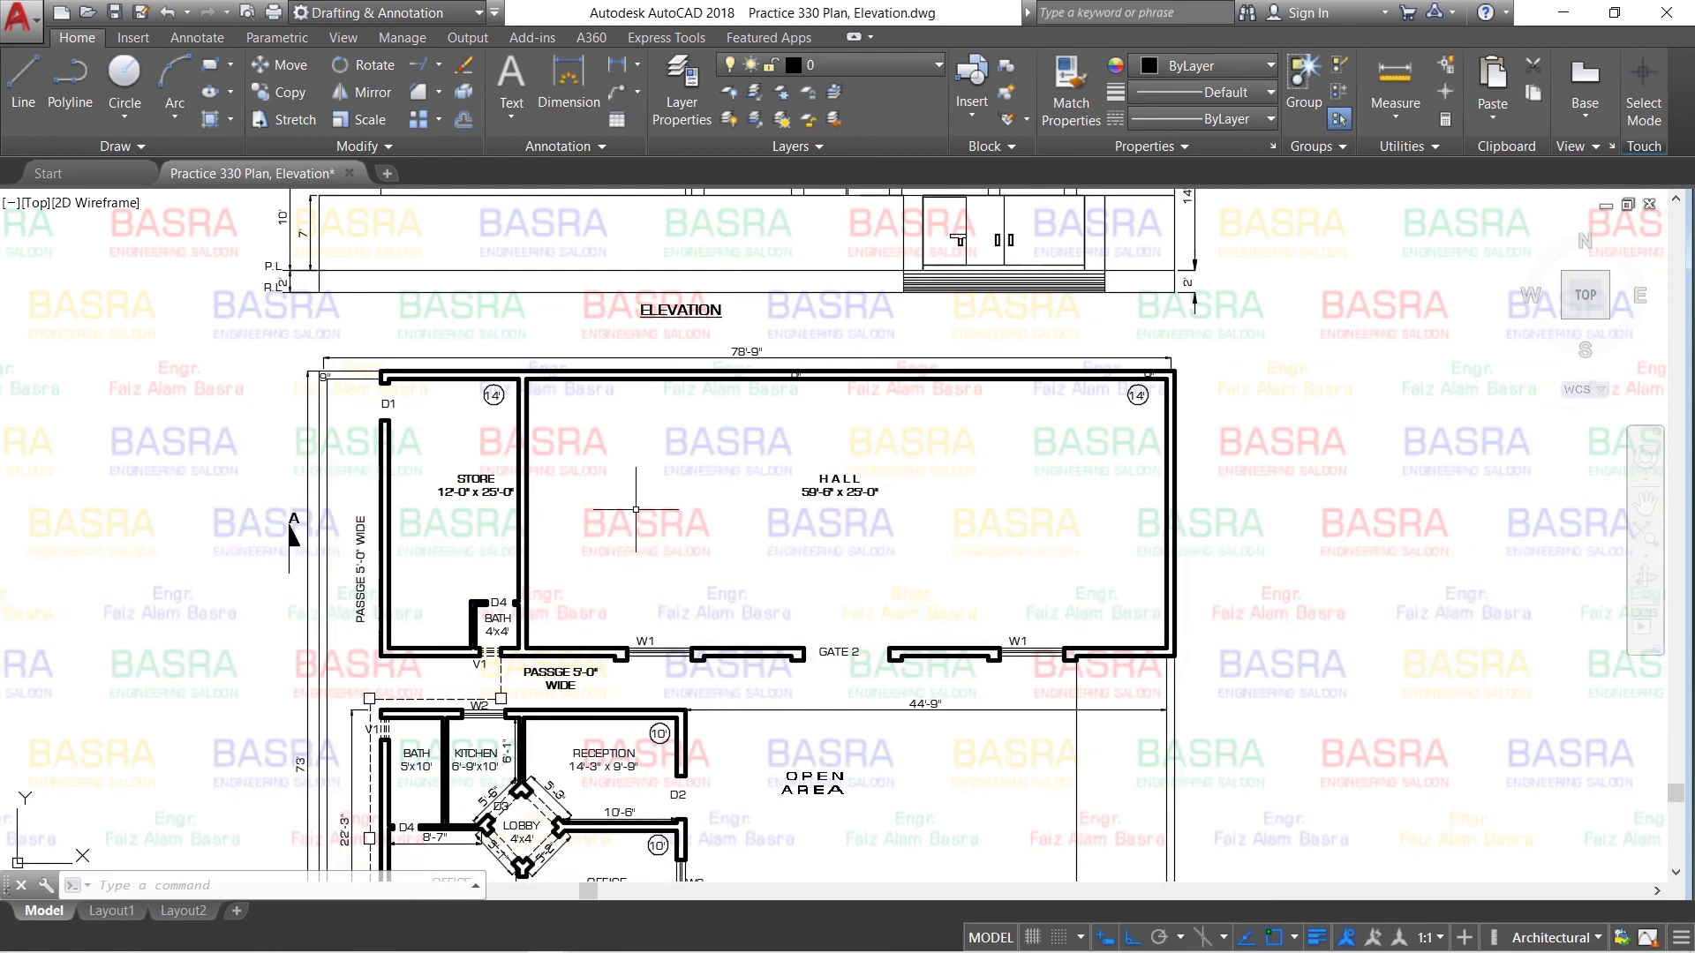
scroll(636, 510, down, 2)
scroll(704, 763, up, 2)
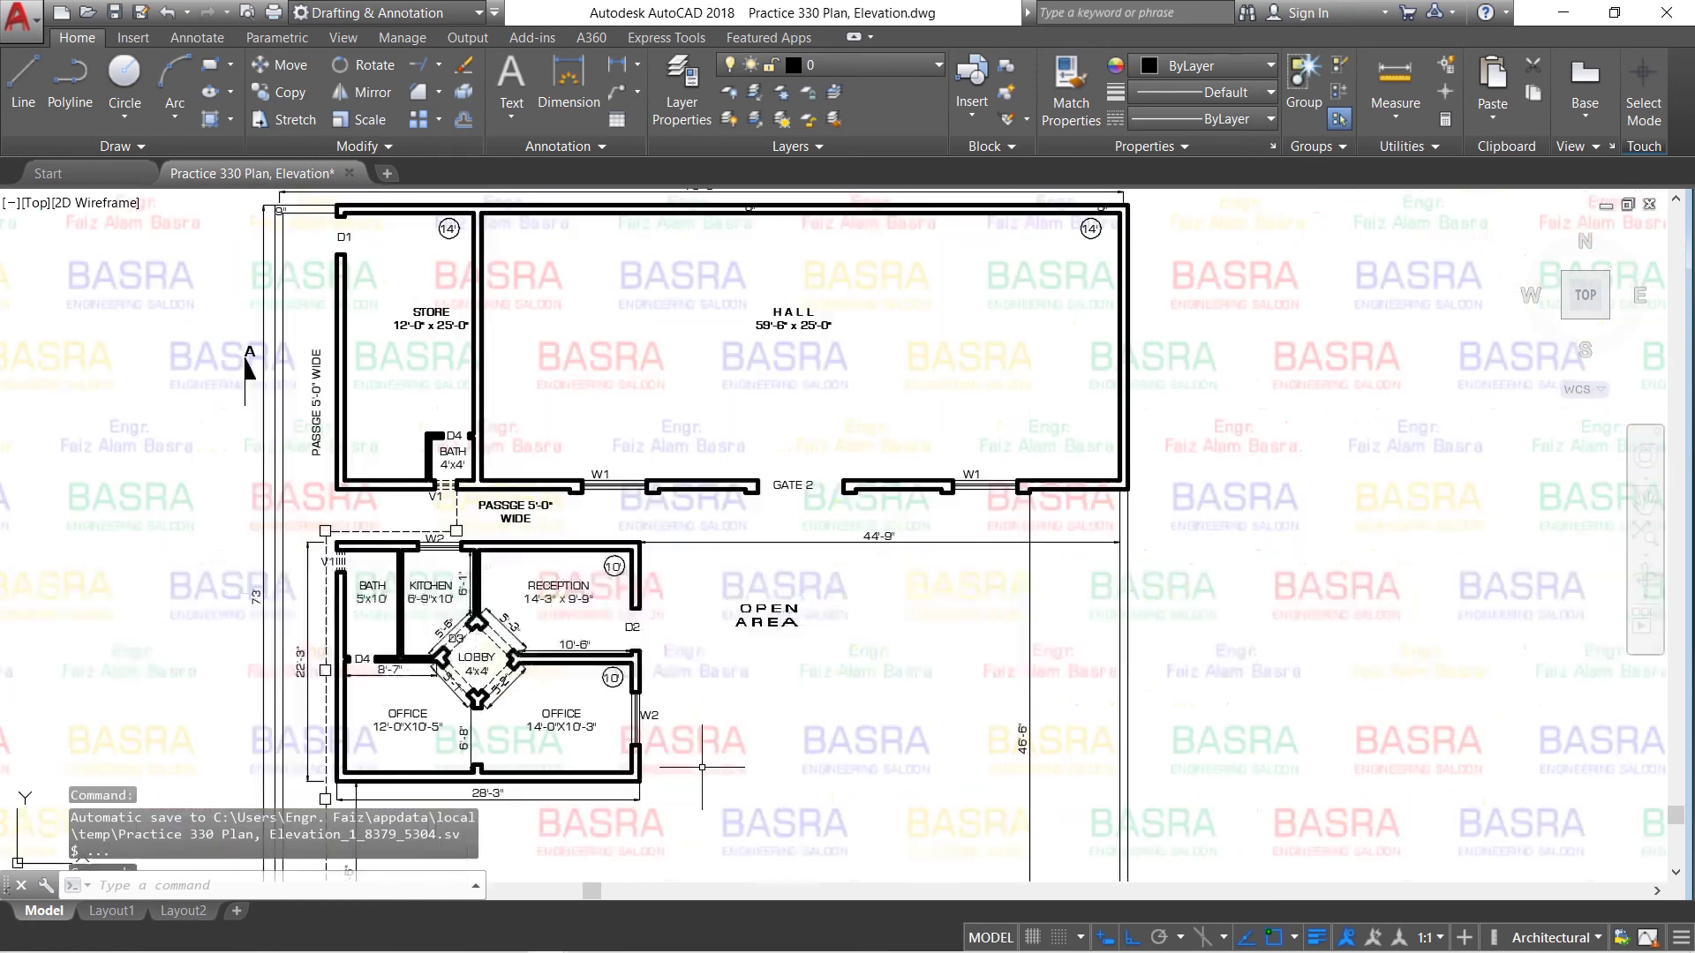
scroll(597, 537, down, 3)
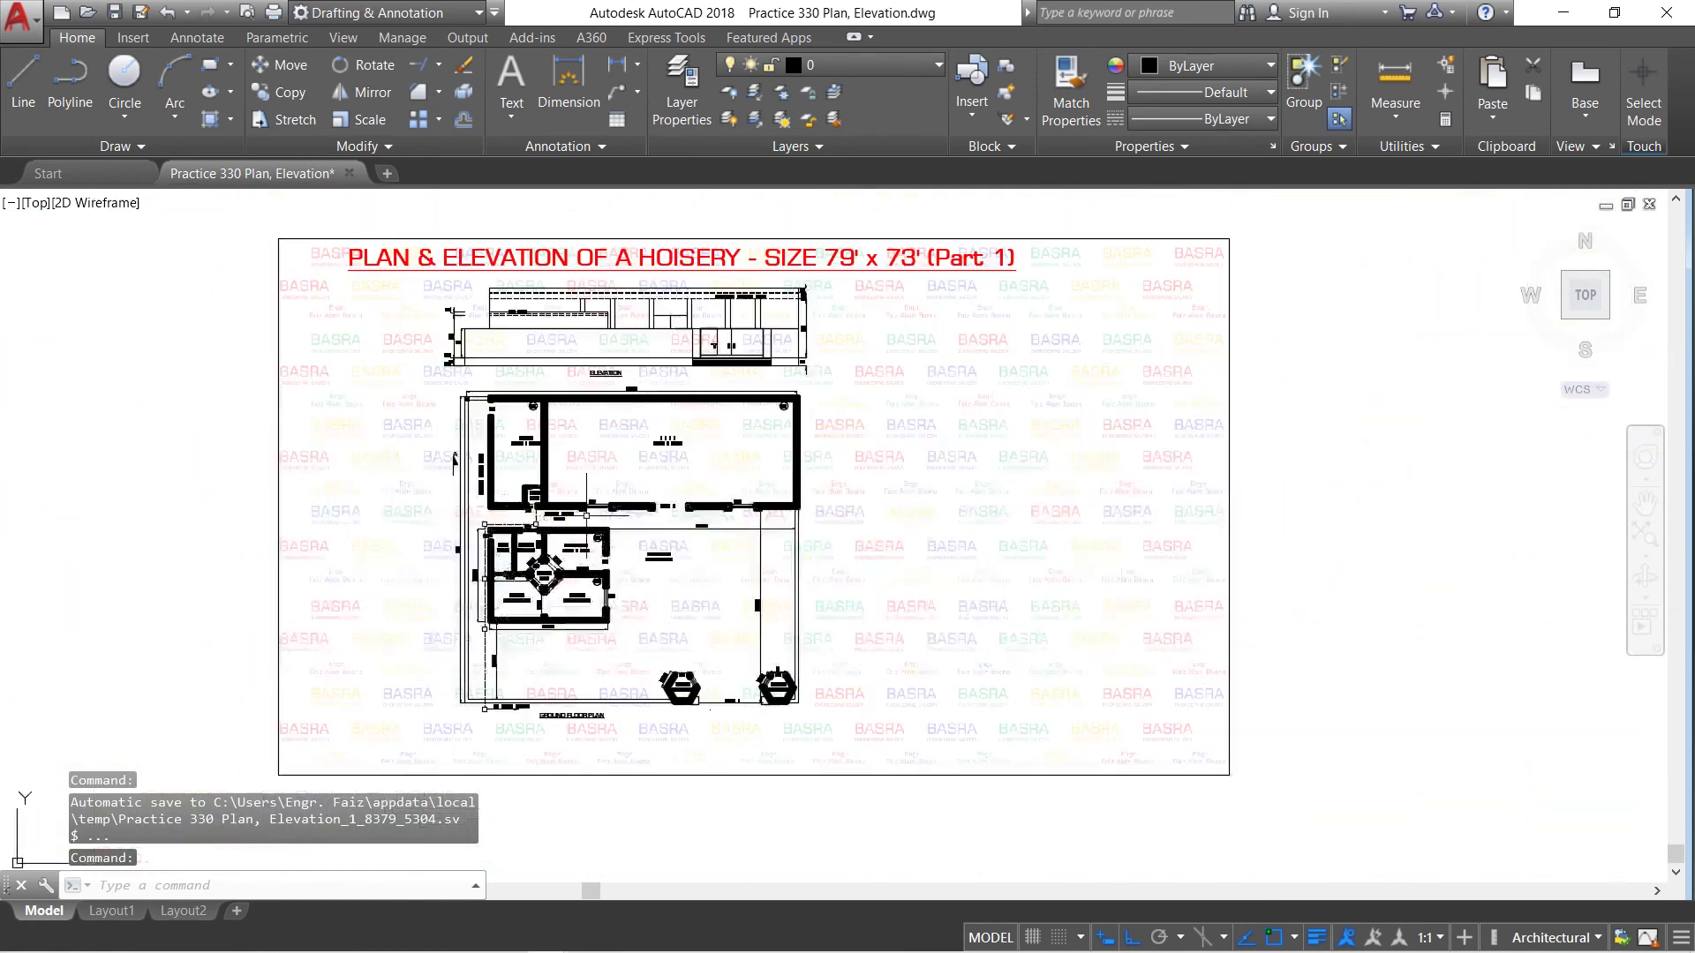
scroll(728, 716, up, 3)
scroll(692, 668, up, 2)
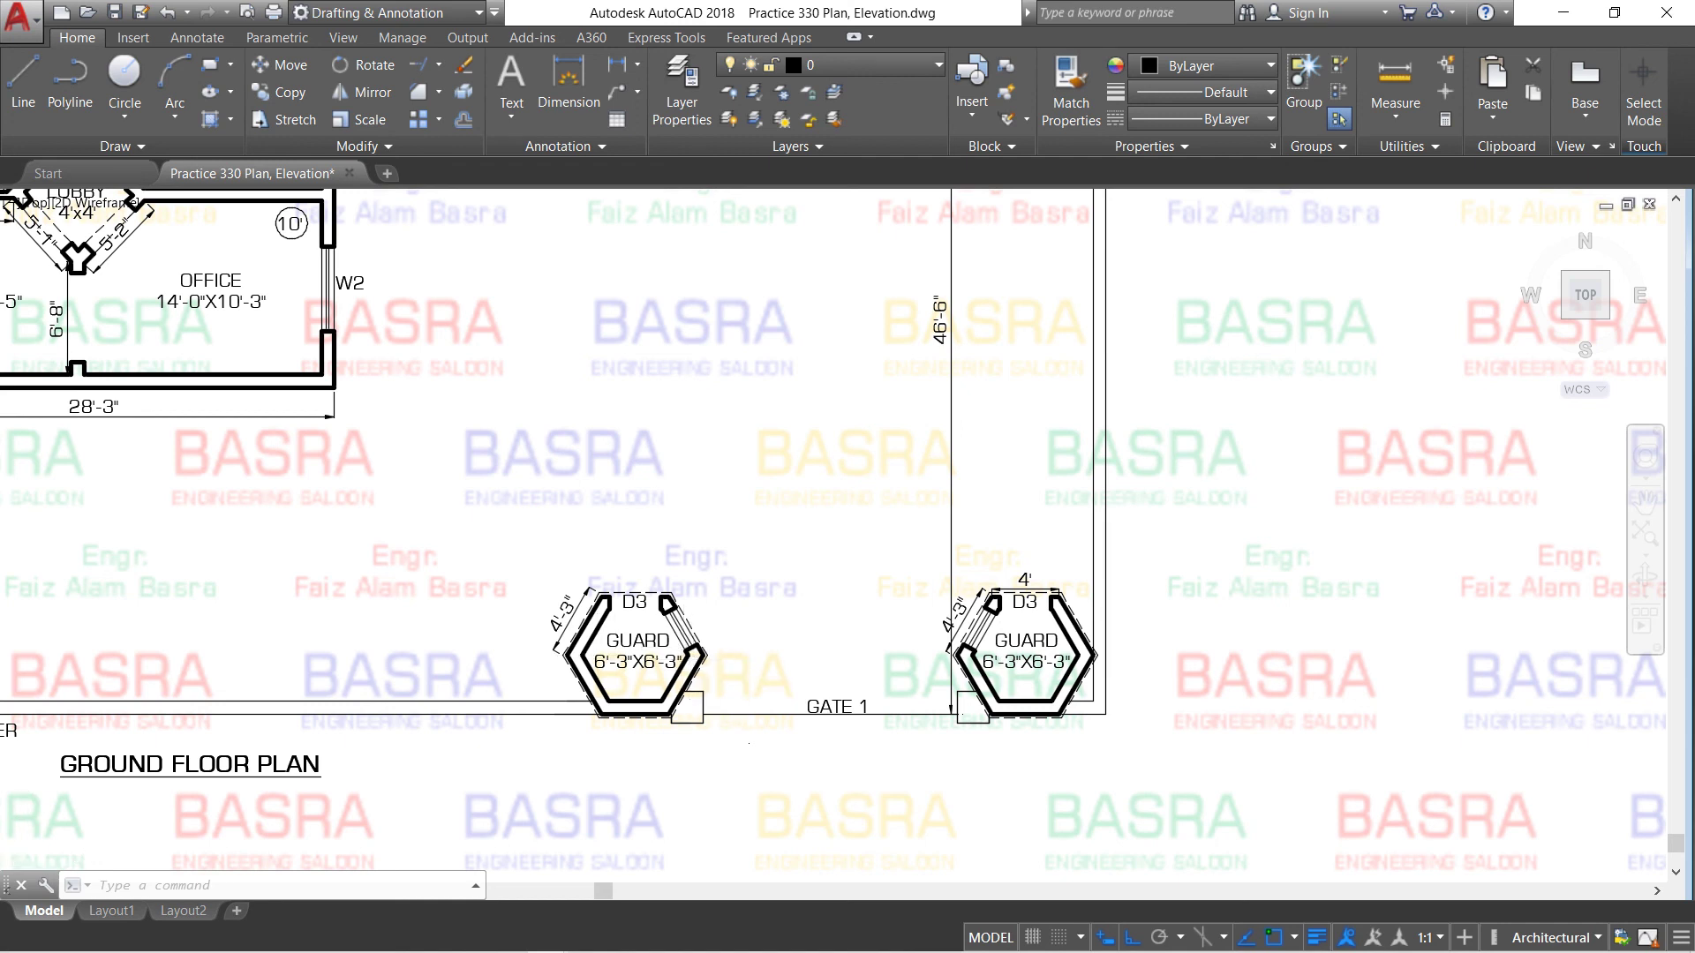
scroll(732, 635, down, 3)
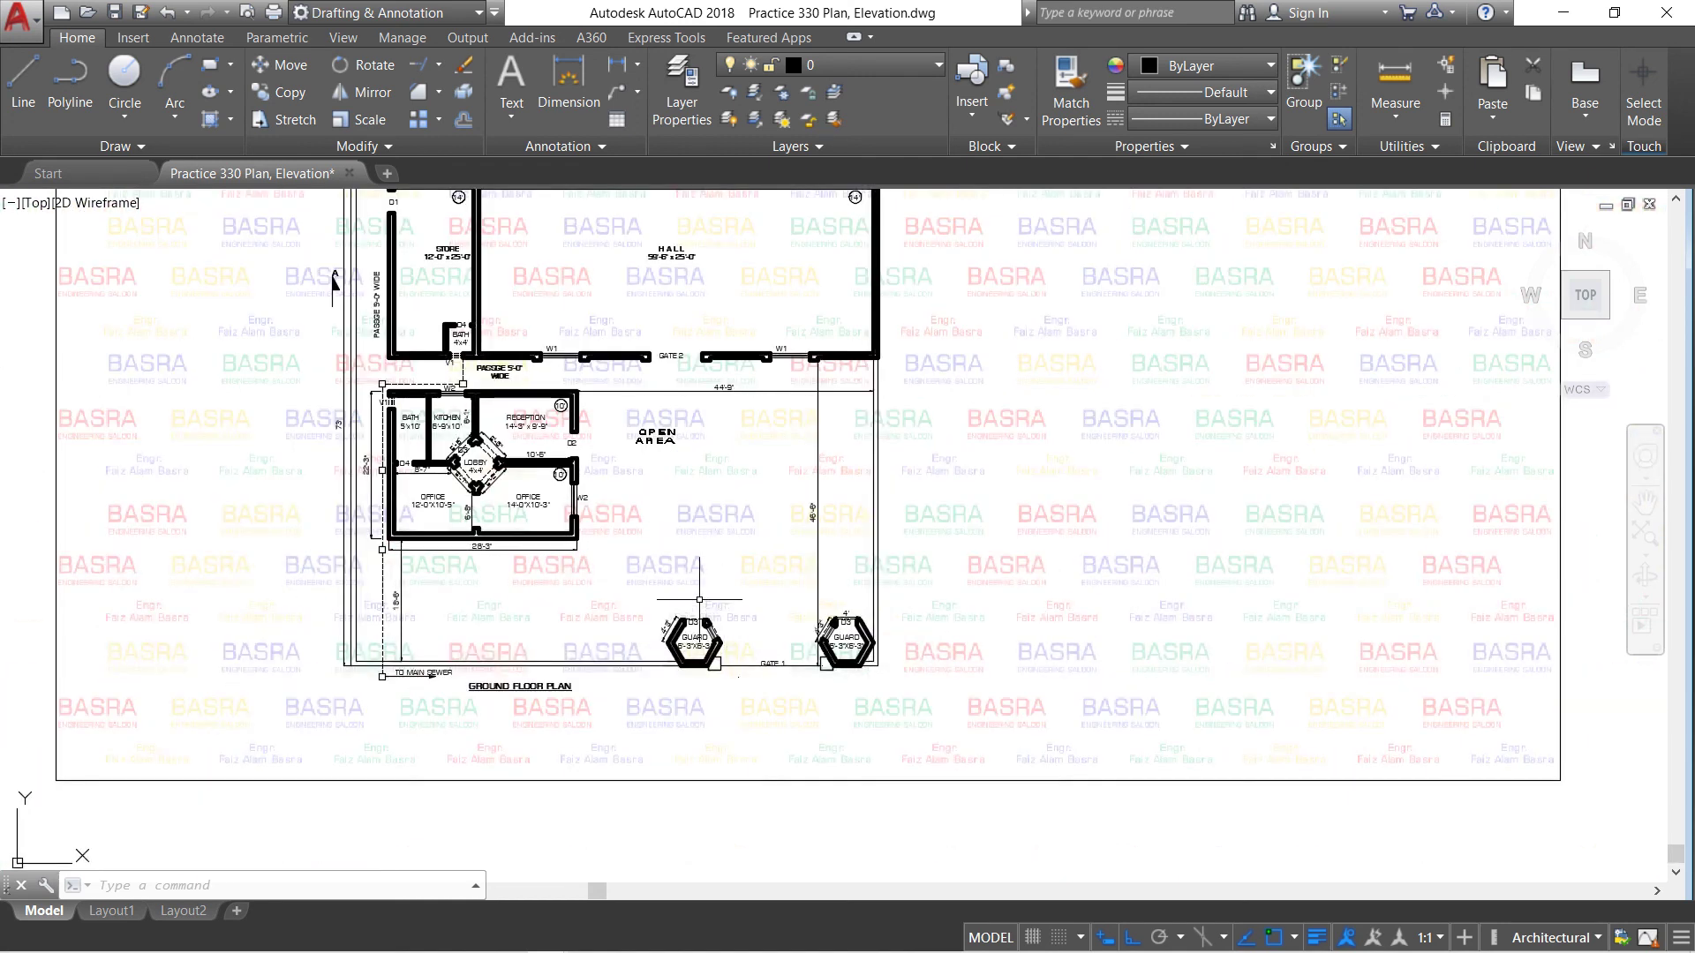
scroll(657, 590, down, 2)
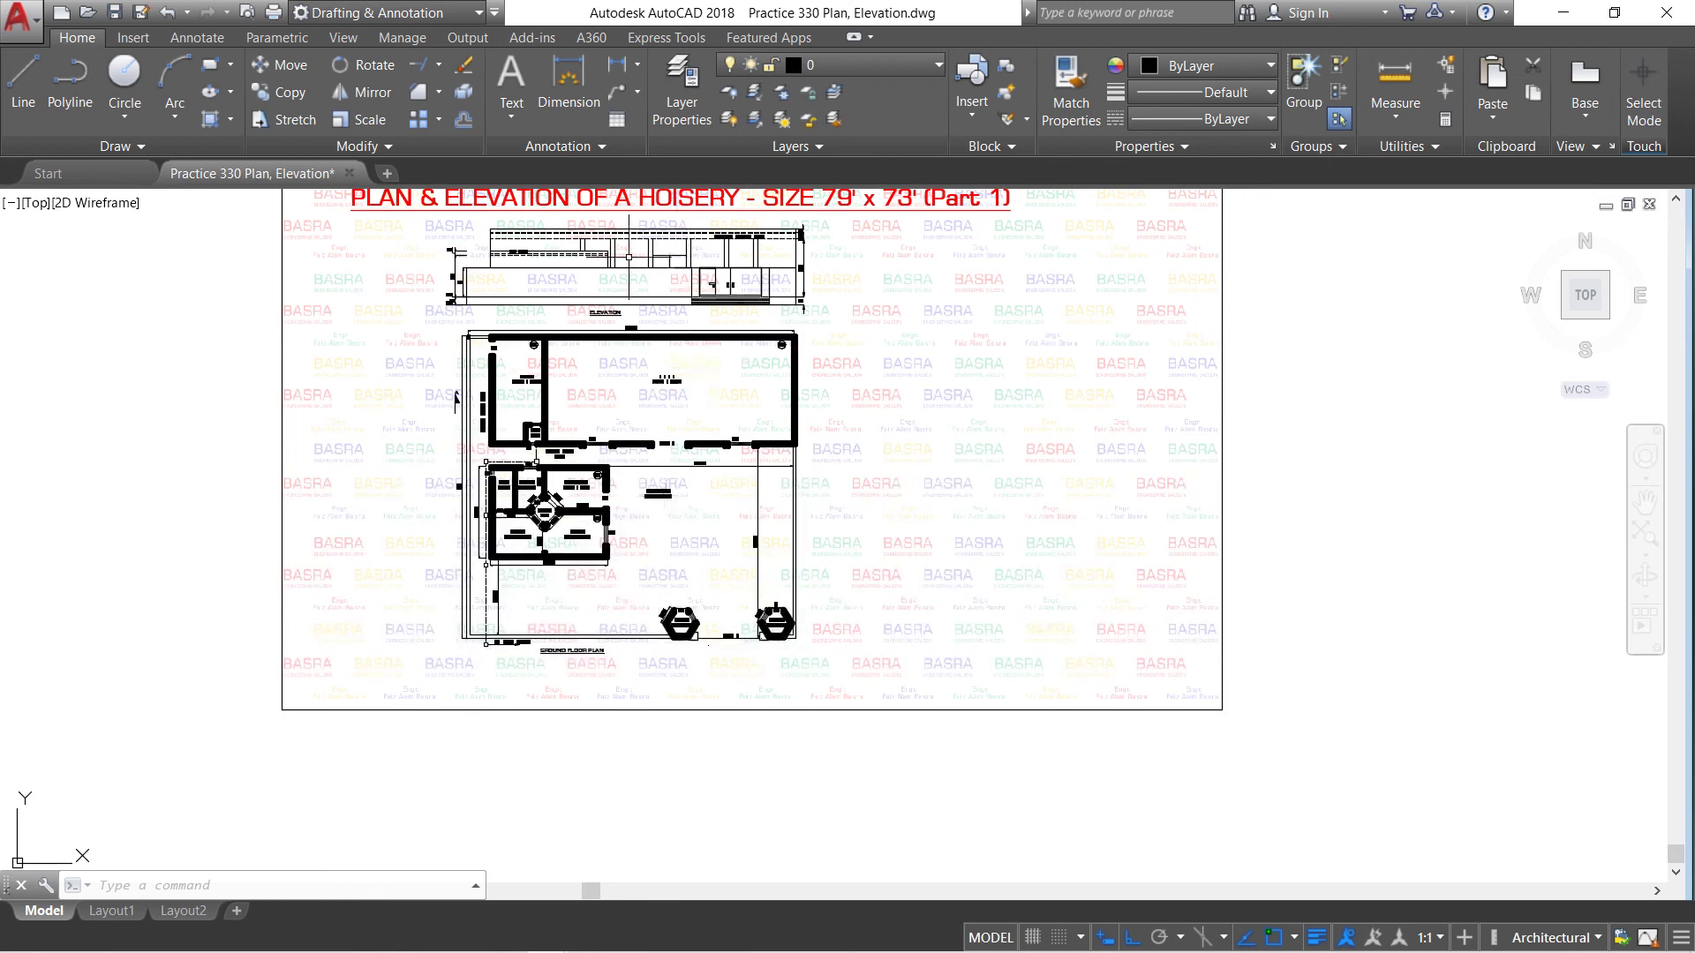
scroll(666, 494, up, 1)
scroll(579, 371, down, 1)
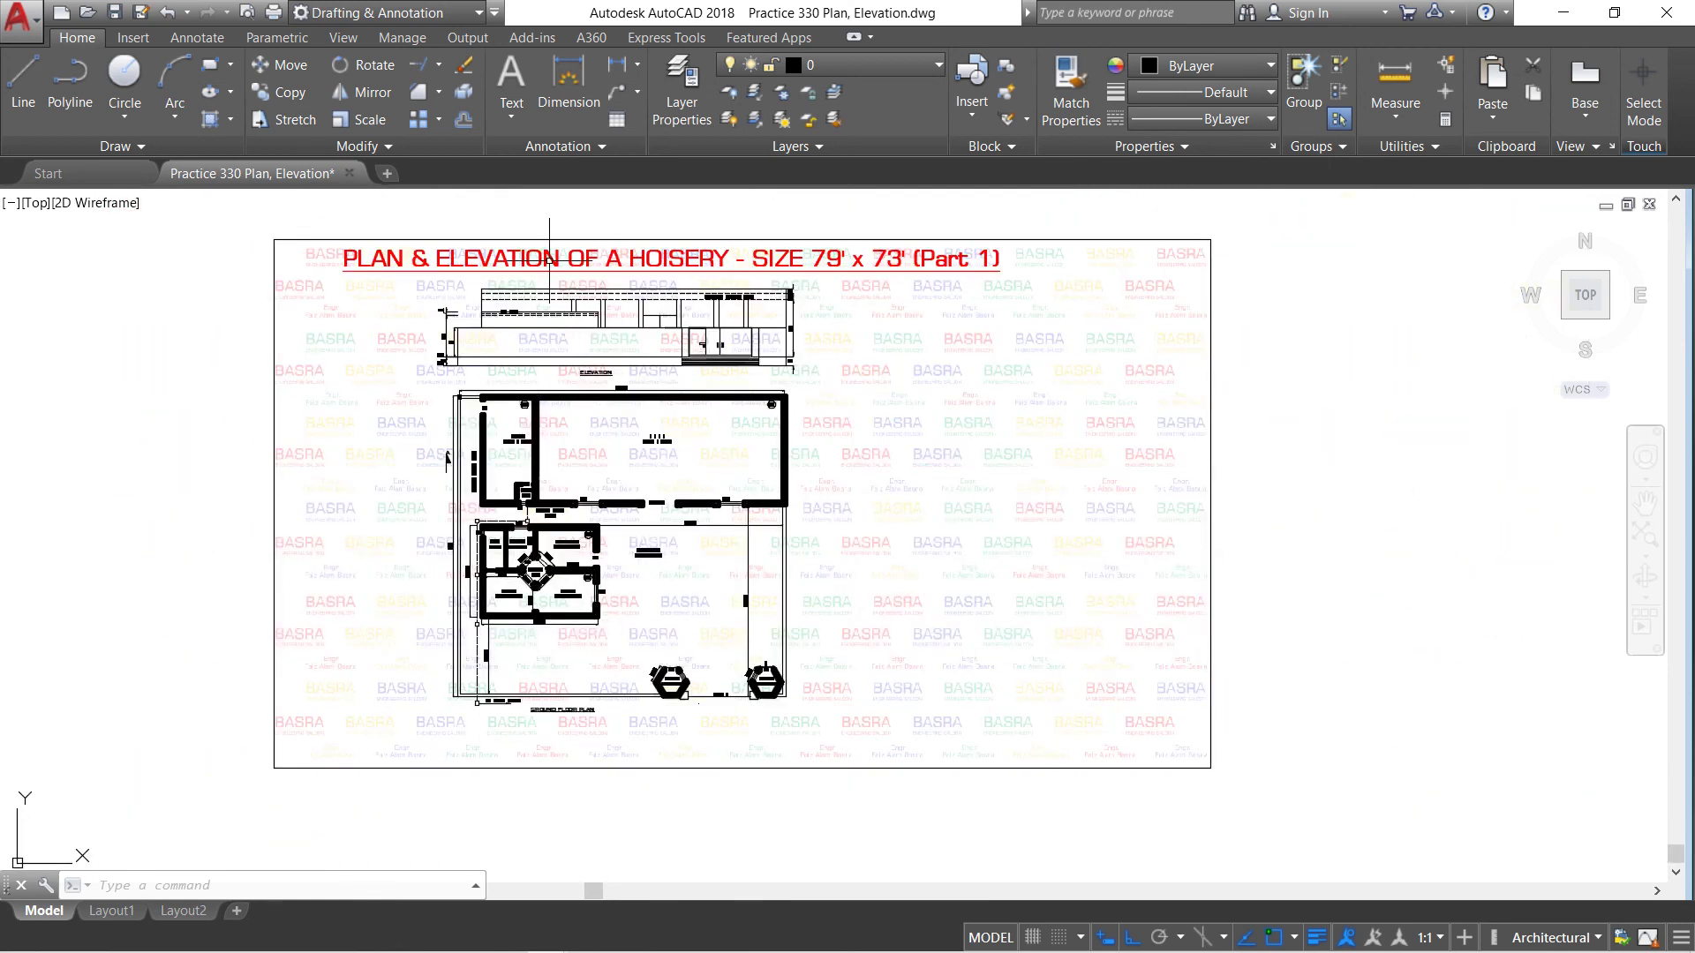
scroll(549, 260, up, 2)
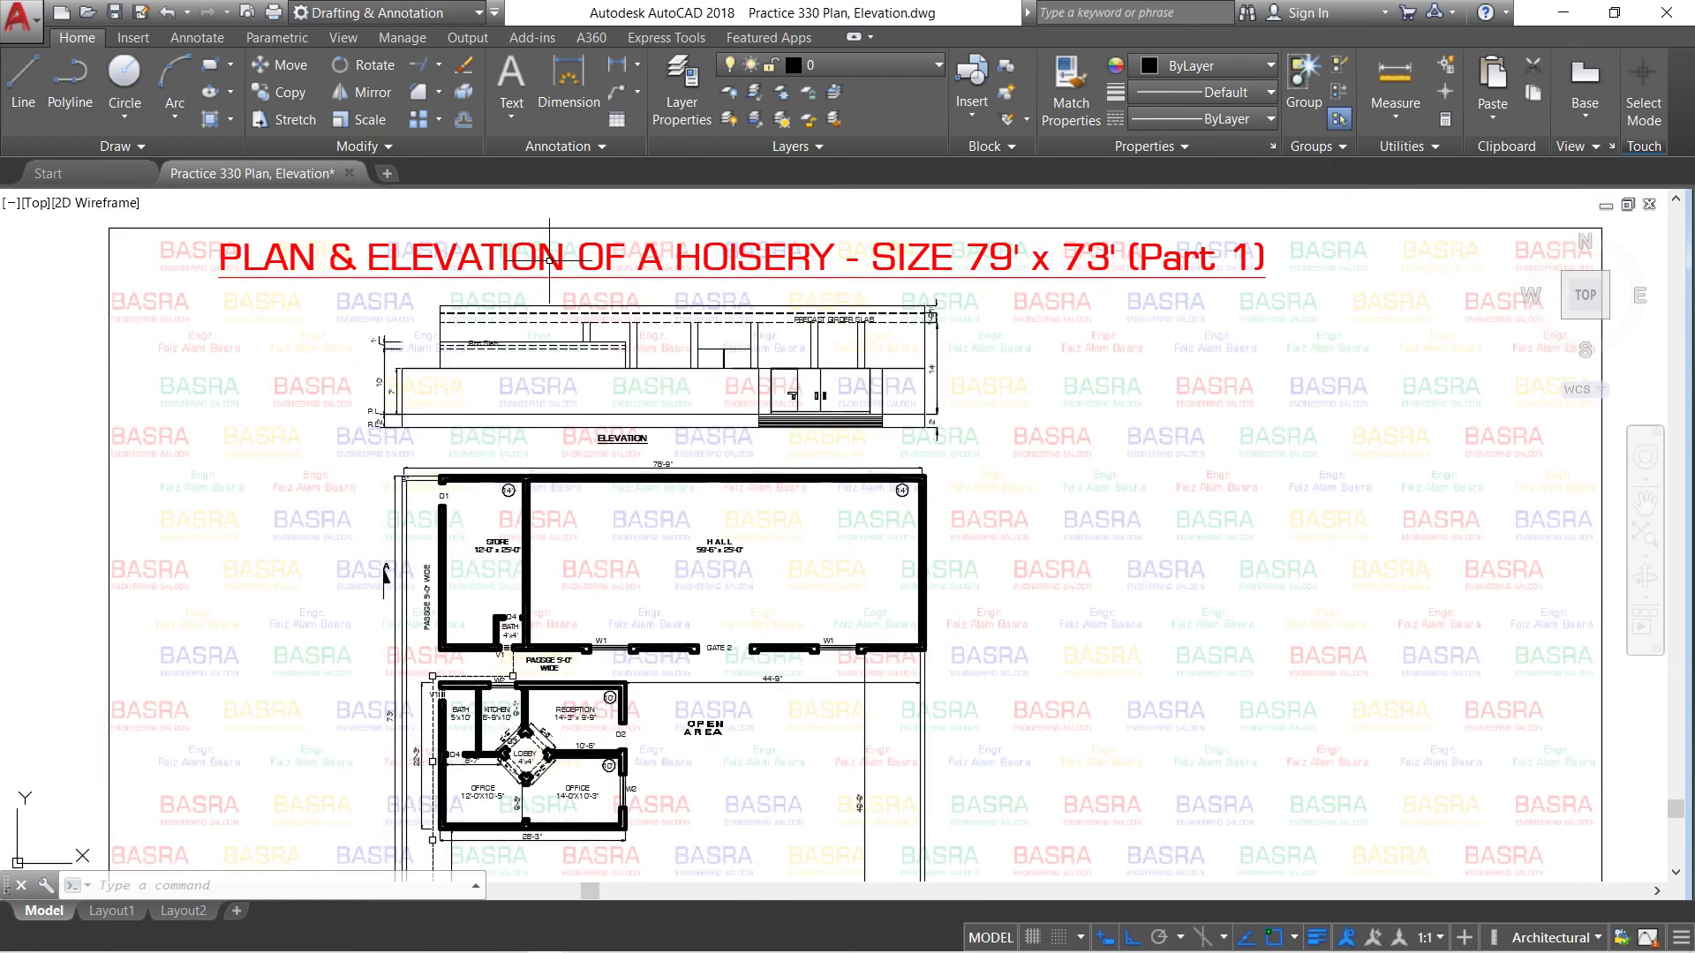